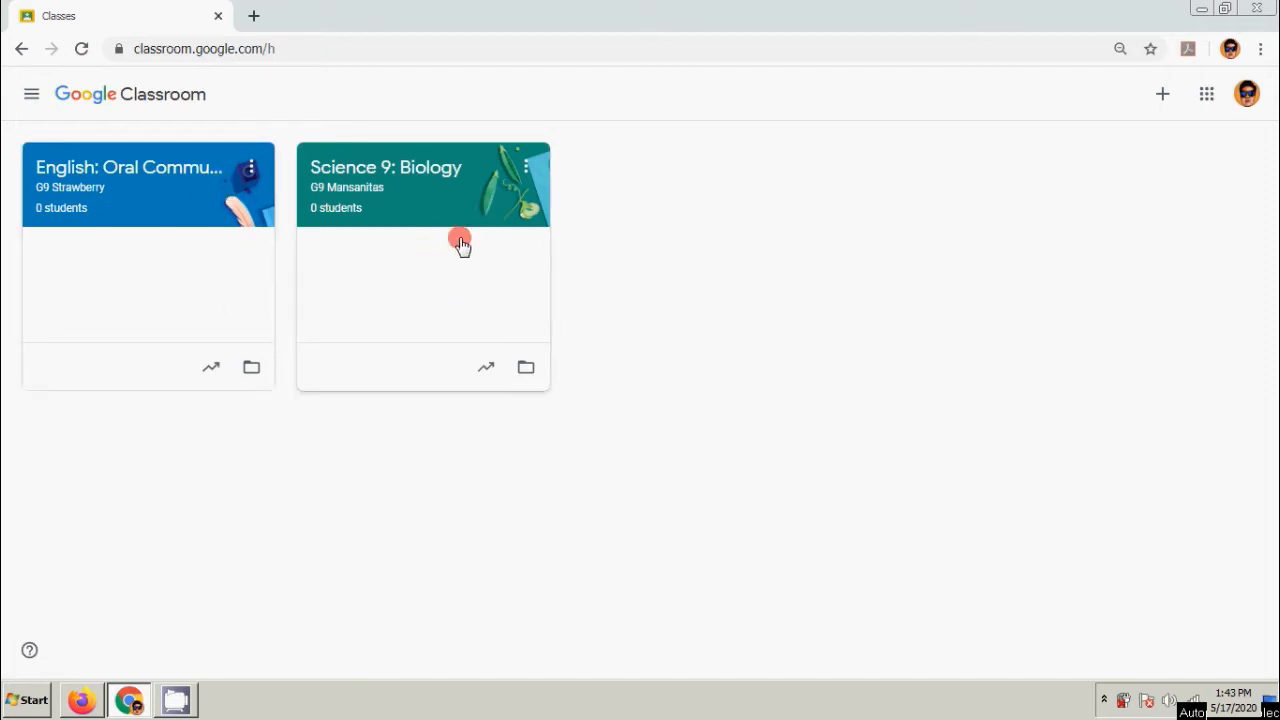
Open the Science 9: Biology class and write a new stream announcement reading "Welcome!!" for all students.
left_click(400, 182)
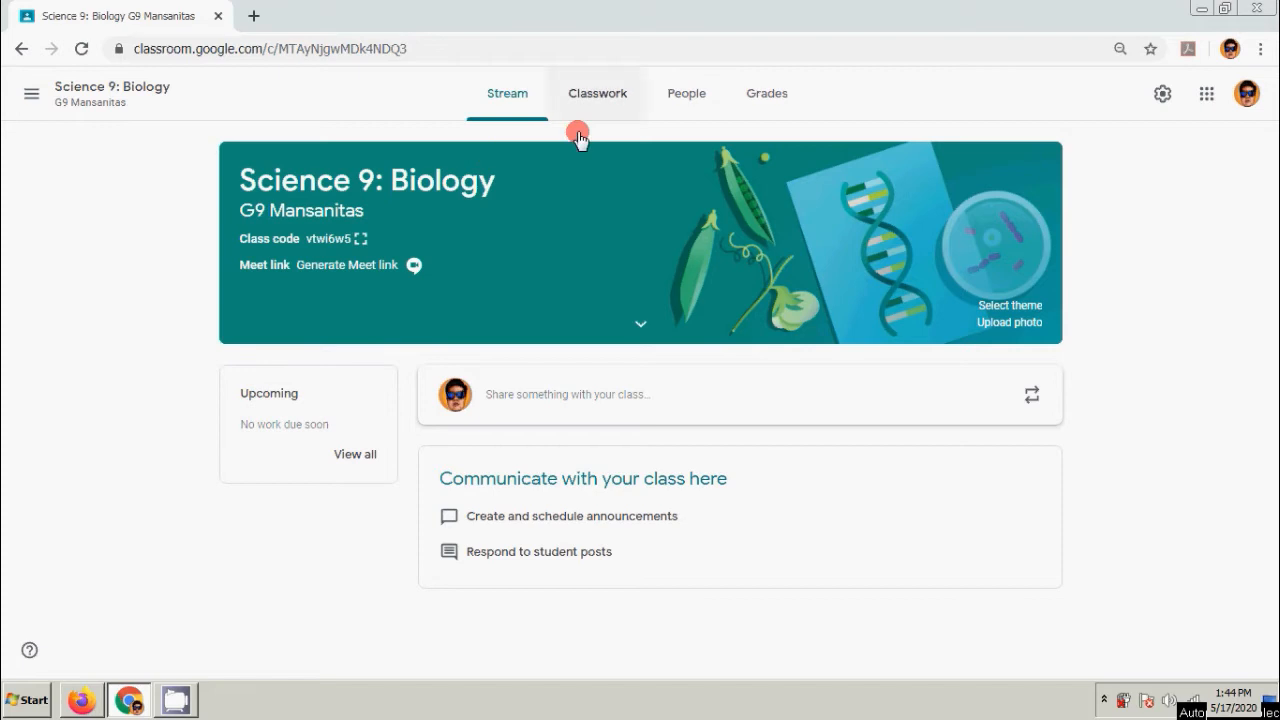
left_click(627, 408)
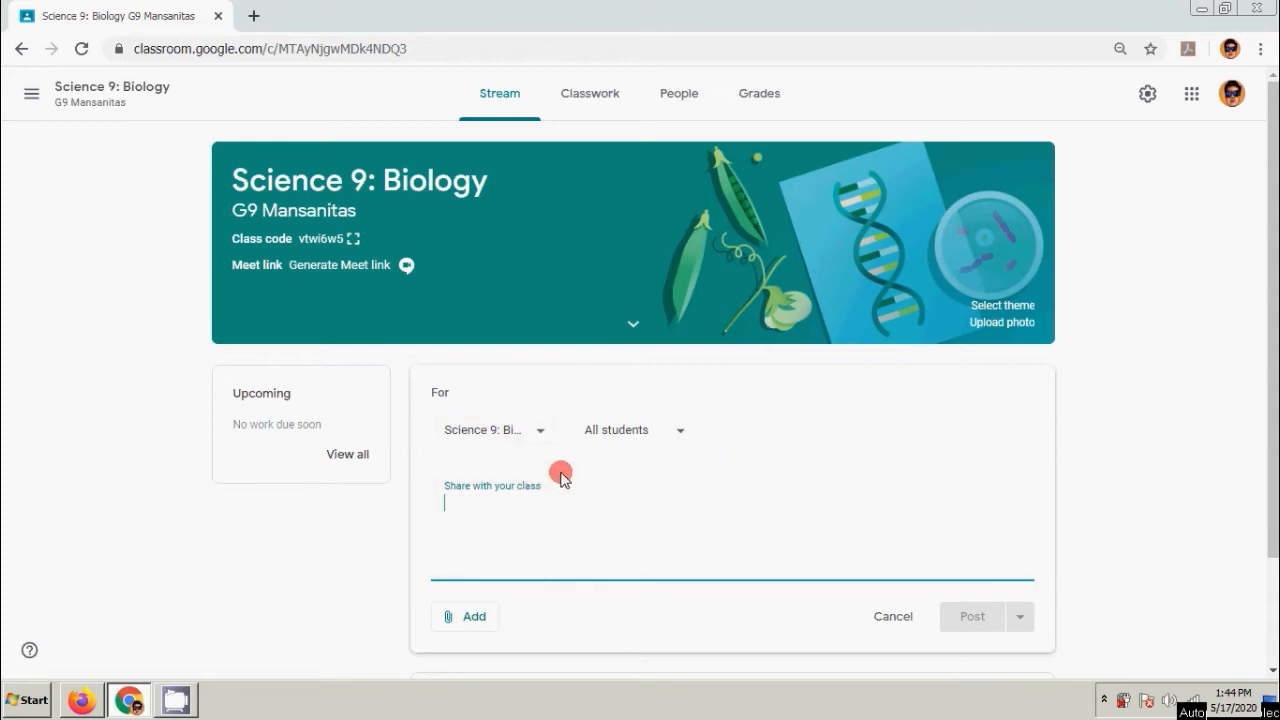
left_click(501, 510)
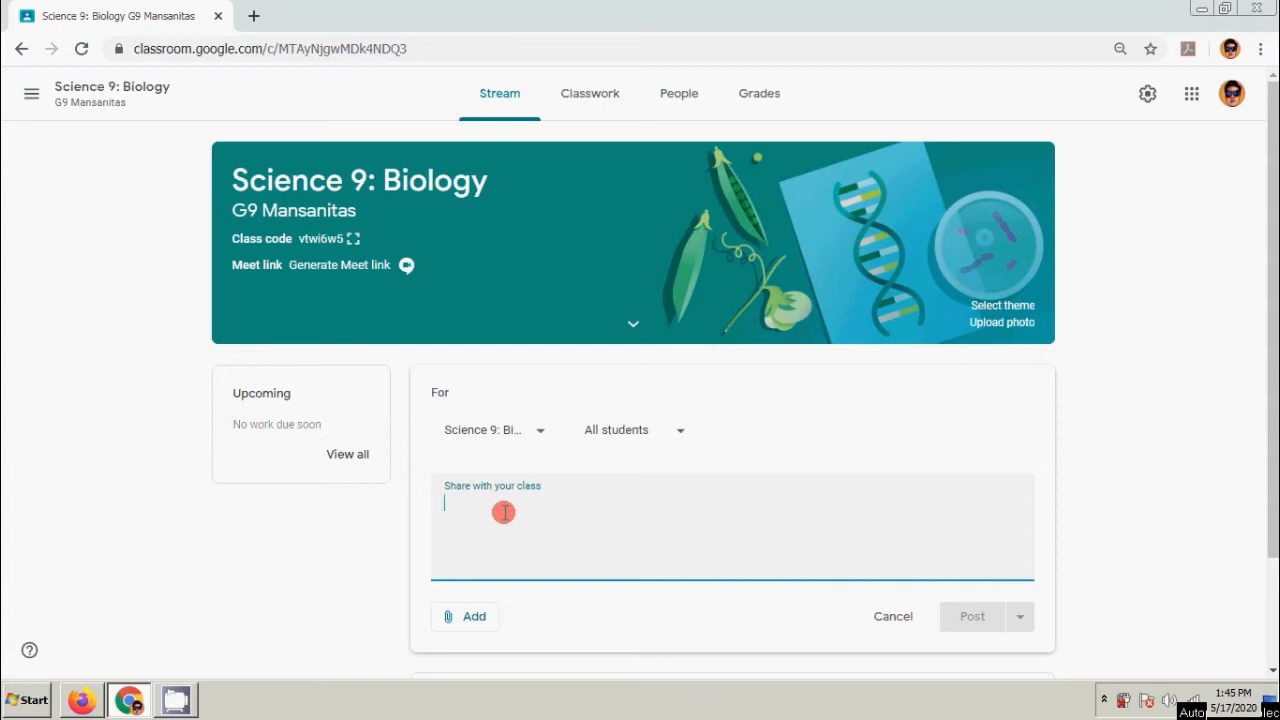
type("Welcome!!")
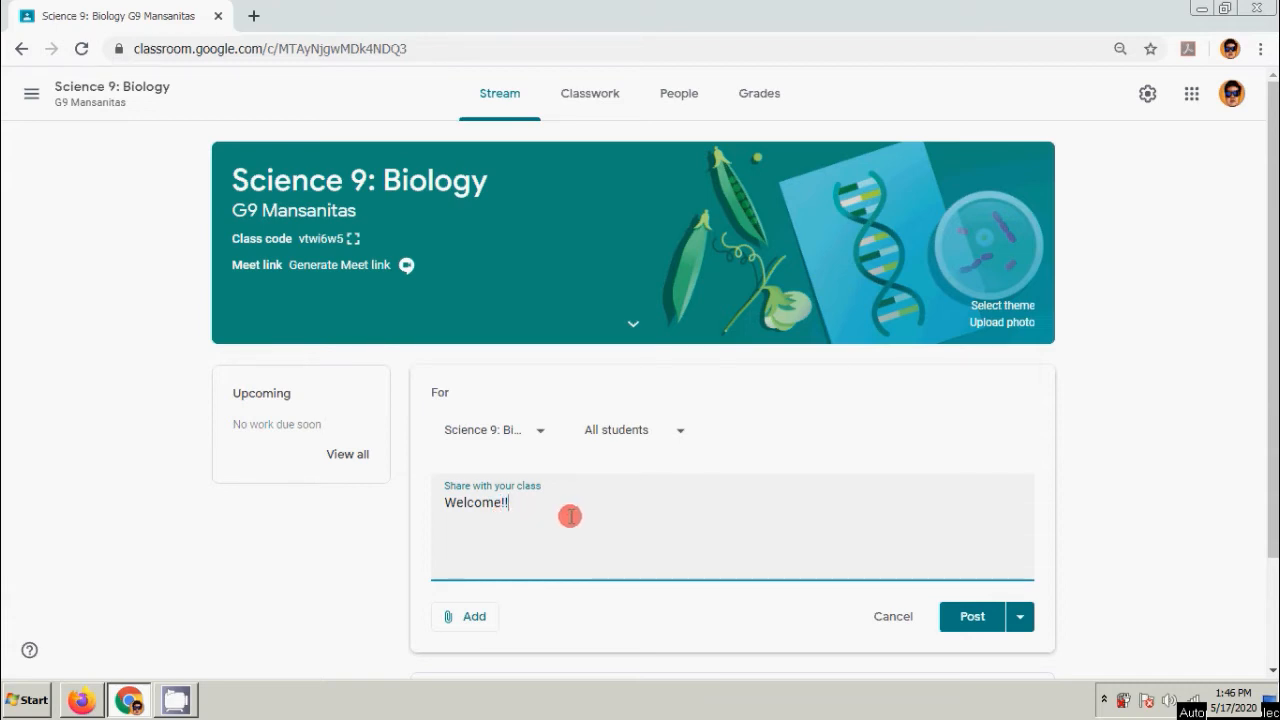
scroll(560, 500, "down", 1)
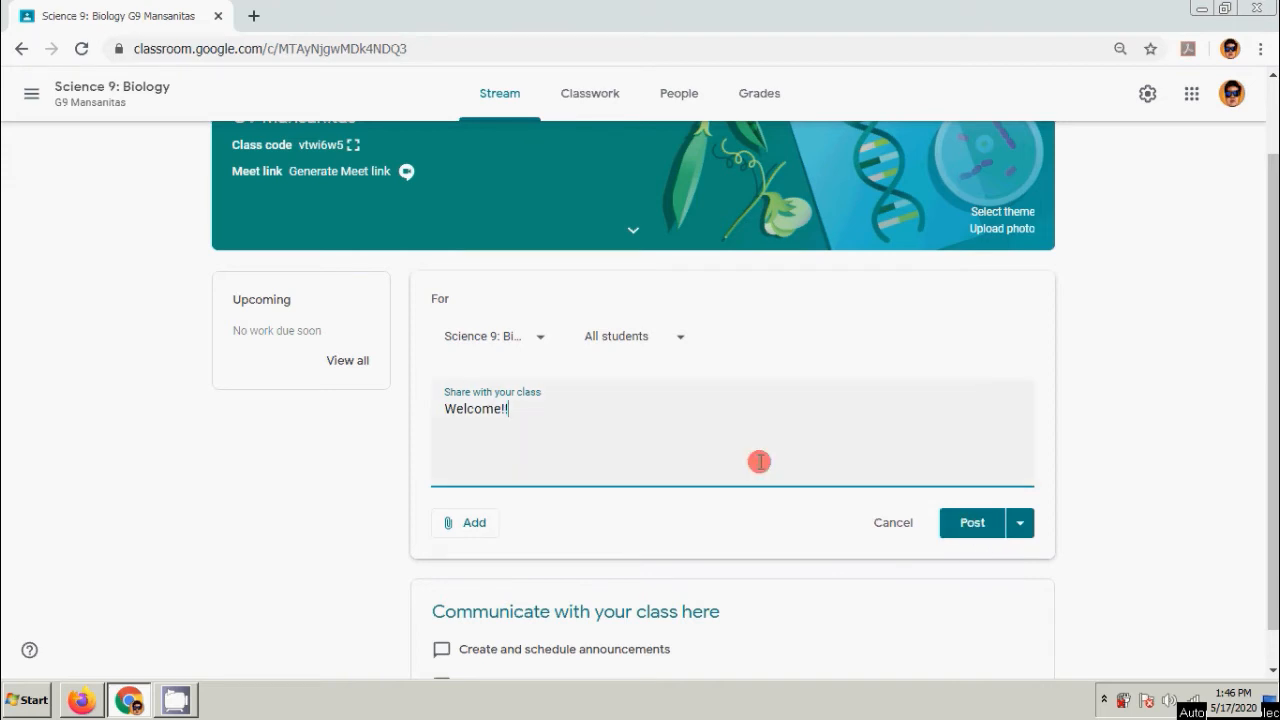
mouse_move(455, 409)
left_mouse_down()
mouse_move(517, 417)
mouse_move(449, 414)
left_mouse_up()
left_click(530, 426)
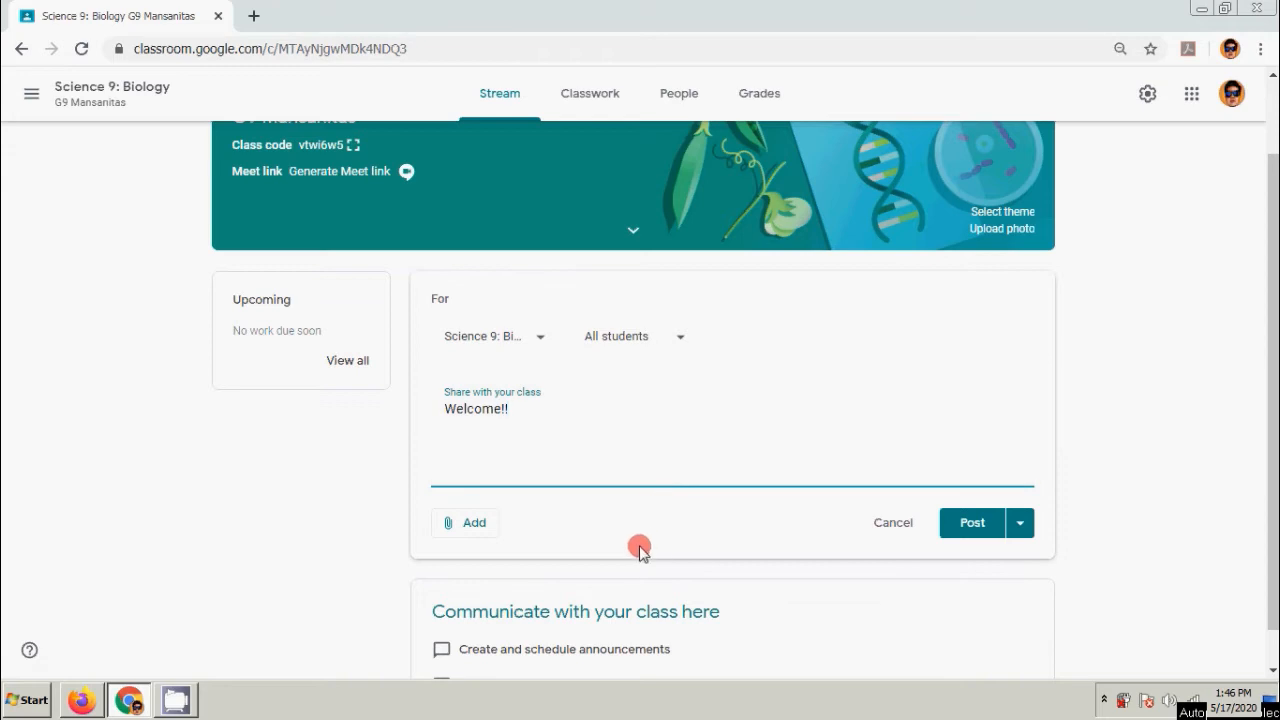
Examine the announcement's posting alternatives, such as scheduling or saving a draft, and the types of attachment that can be added.
left_click(1022, 530)
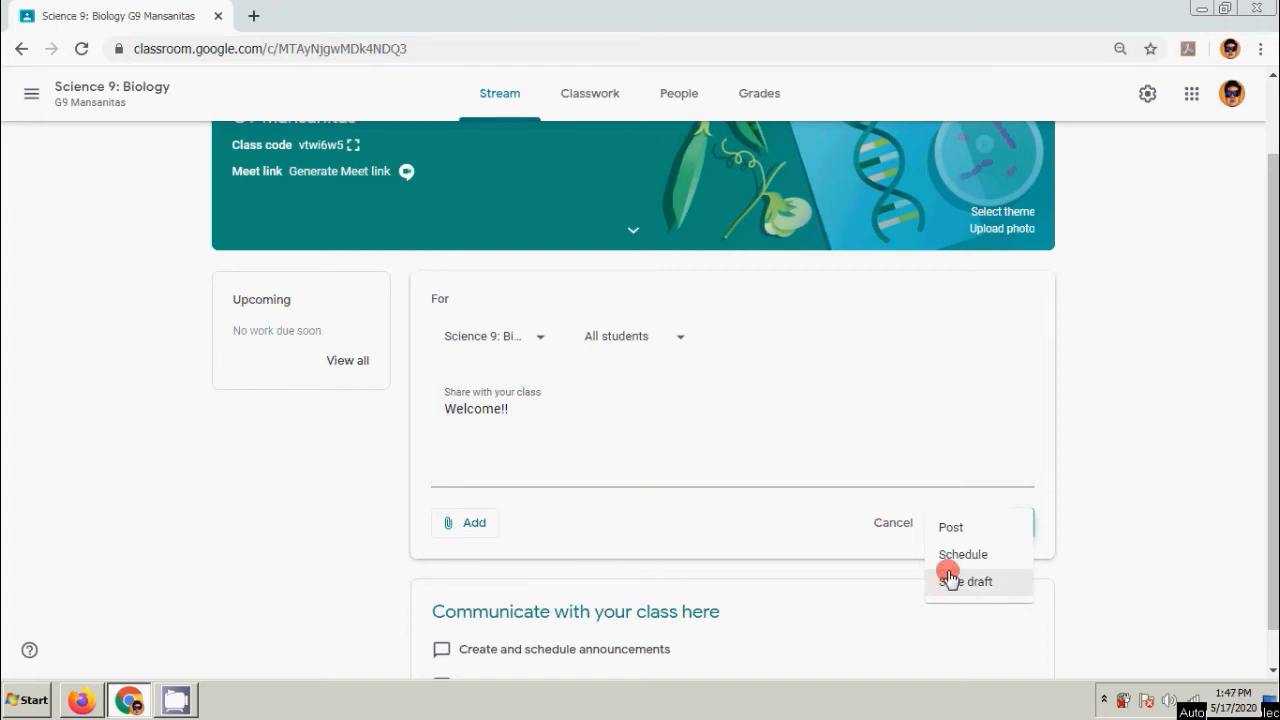
left_click(1120, 537)
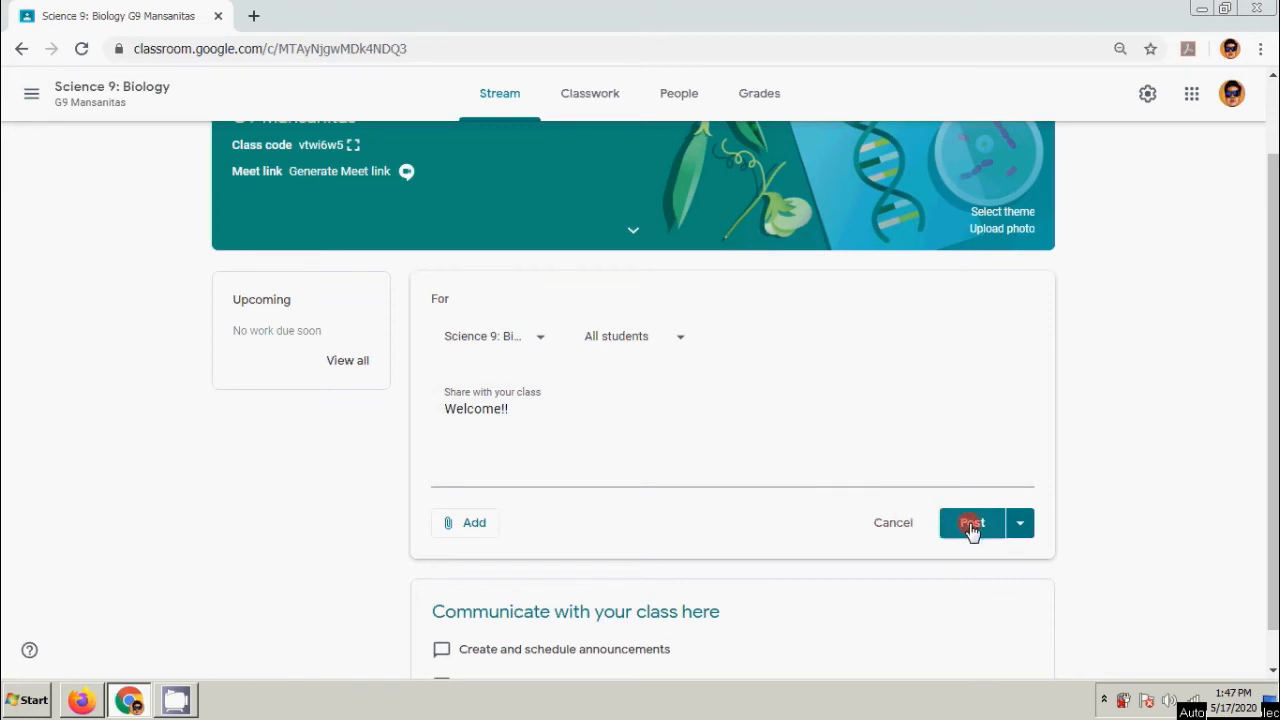
left_click(470, 535)
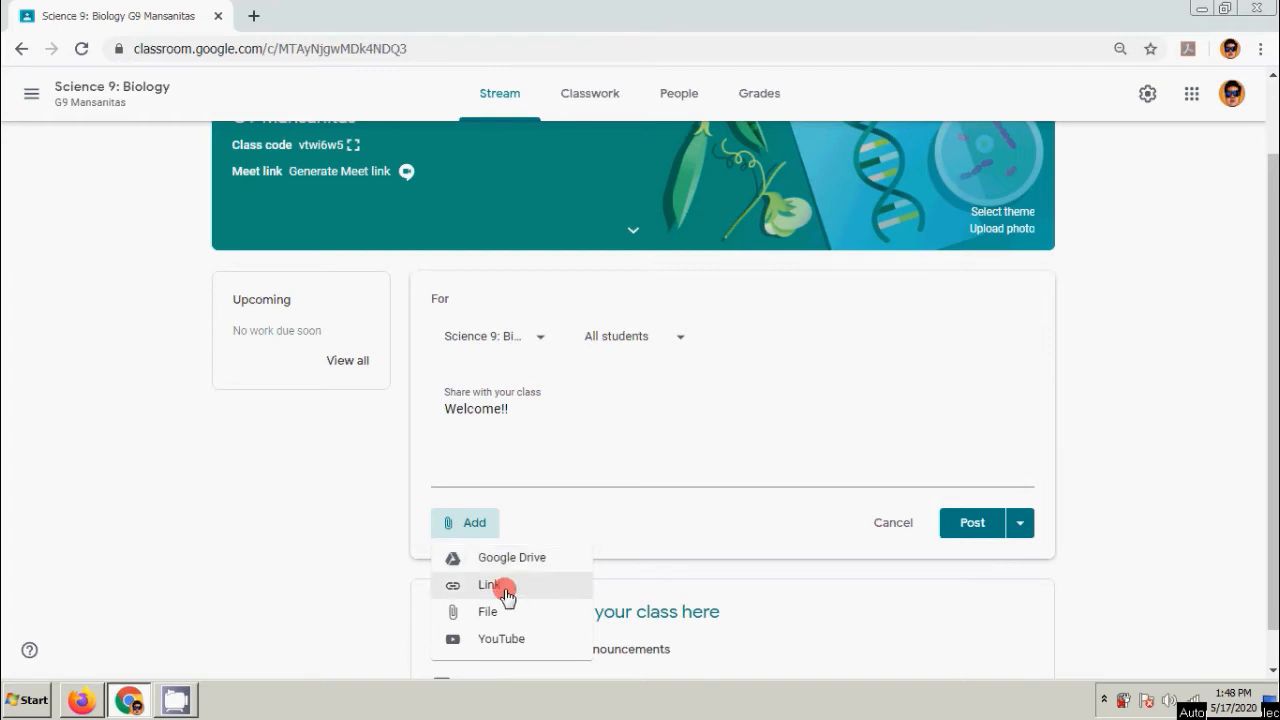
left_click(418, 48)
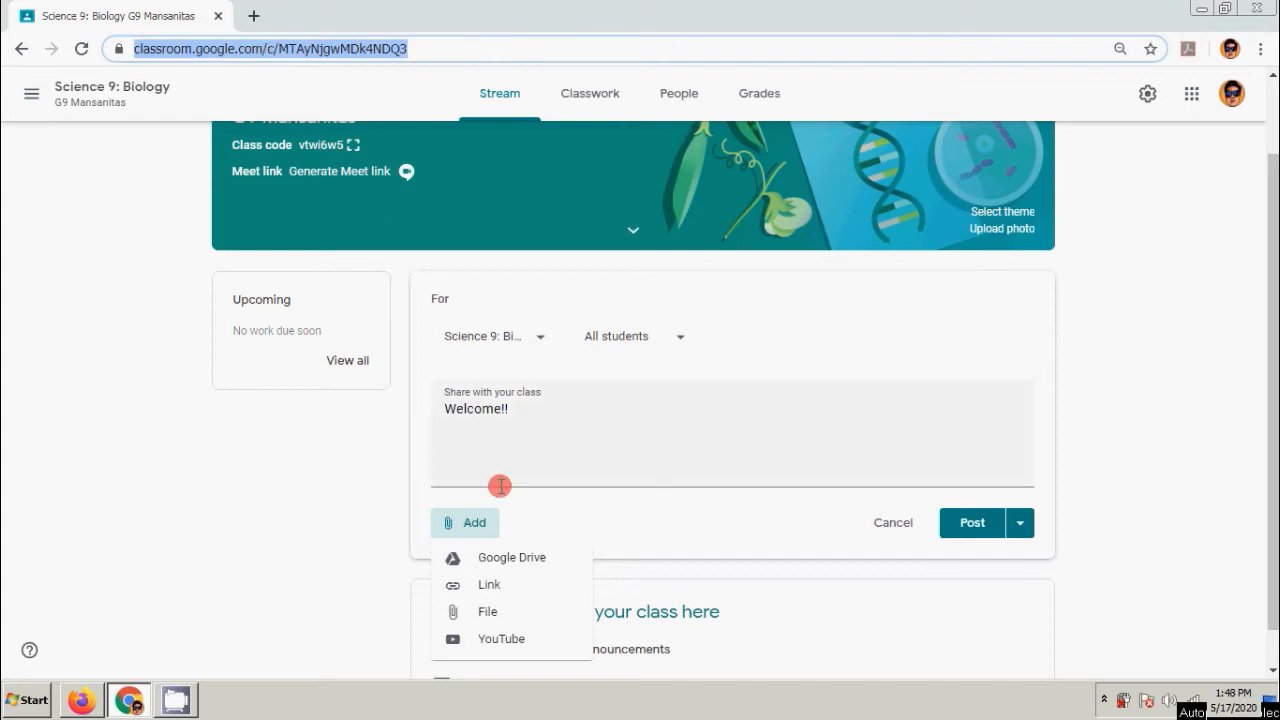
left_click(486, 613)
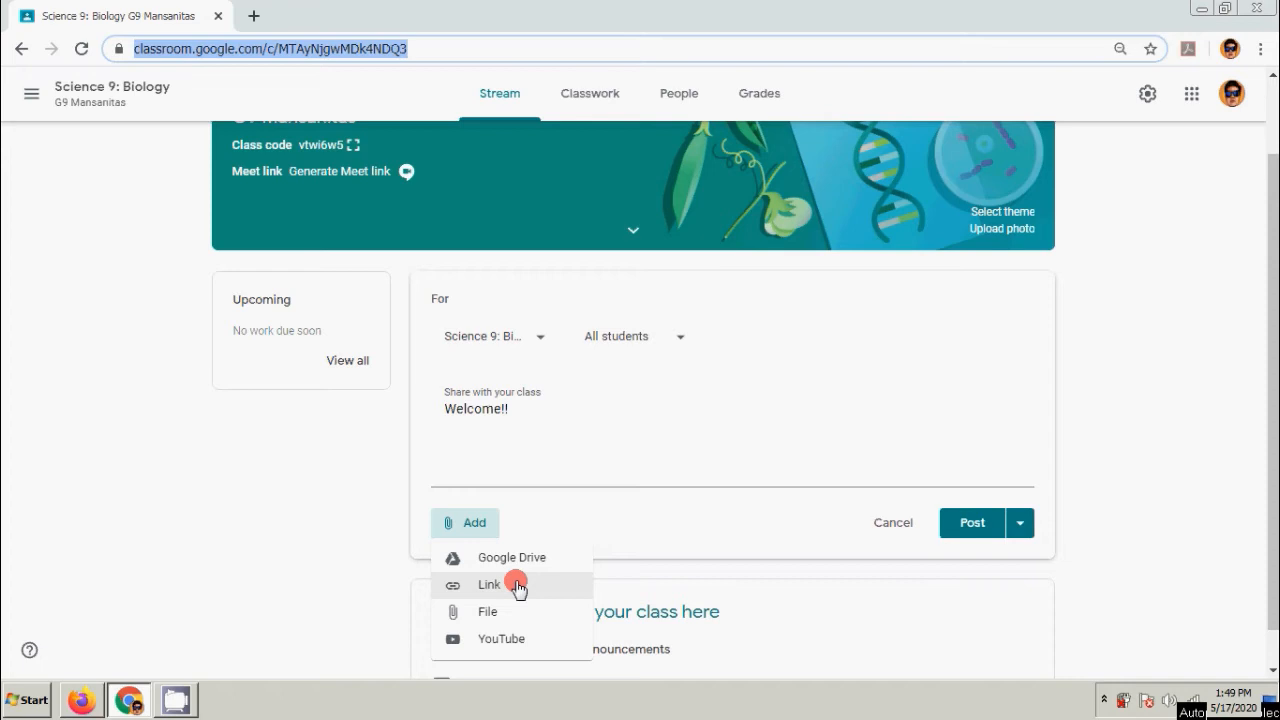
left_click(455, 413)
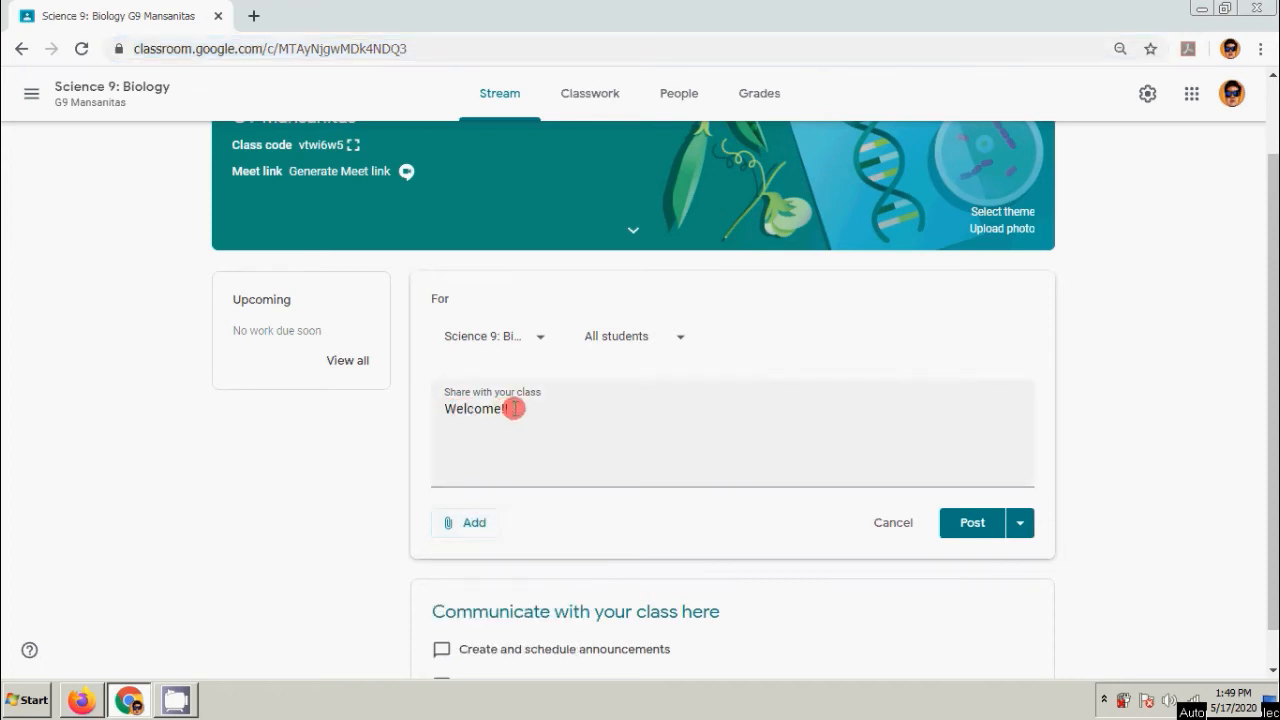
double_click(491, 412)
left_click(450, 524)
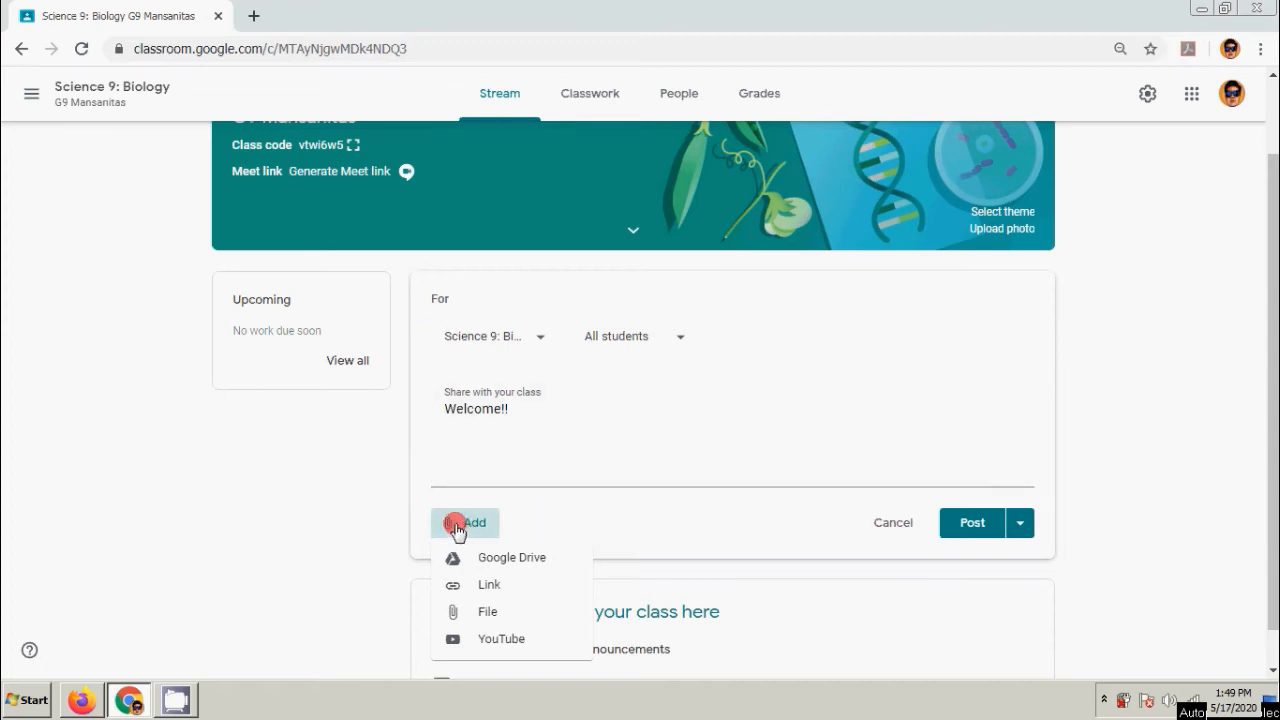
left_click(614, 520)
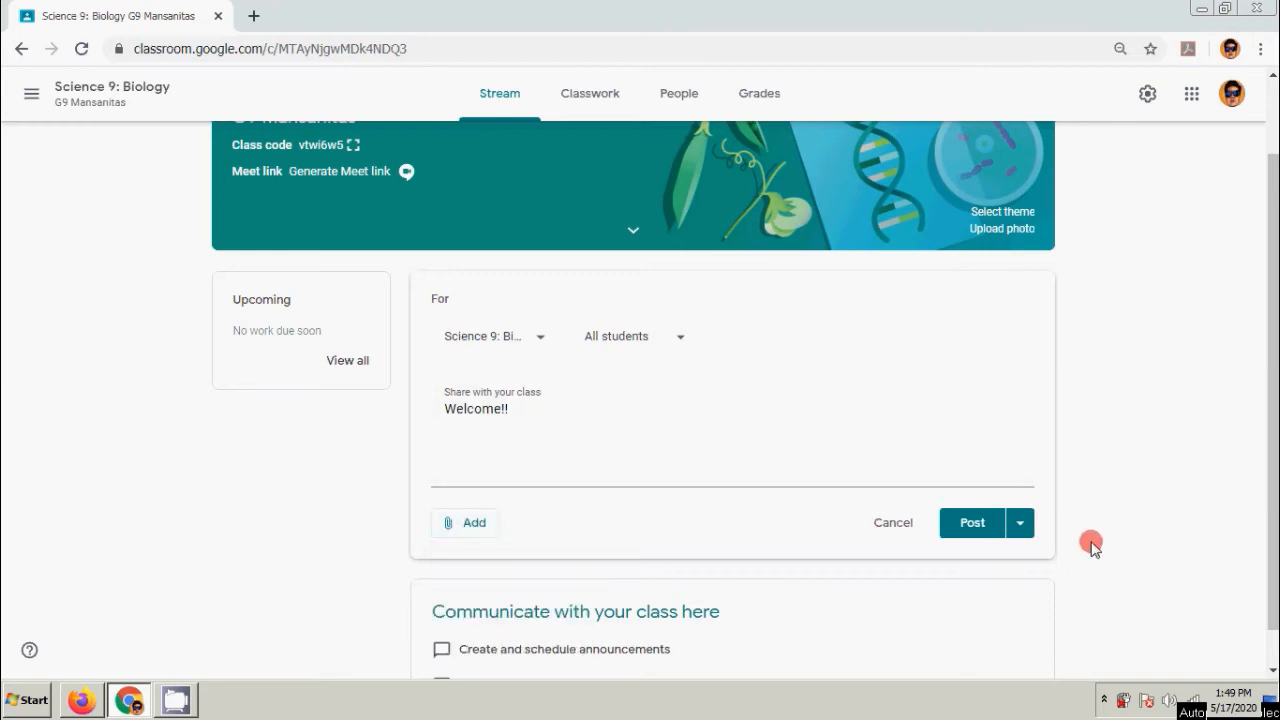
Publish the "Welcome!!" announcement to the Science 9: Biology stream.
left_click(621, 415)
left_click(769, 536)
left_click(966, 525)
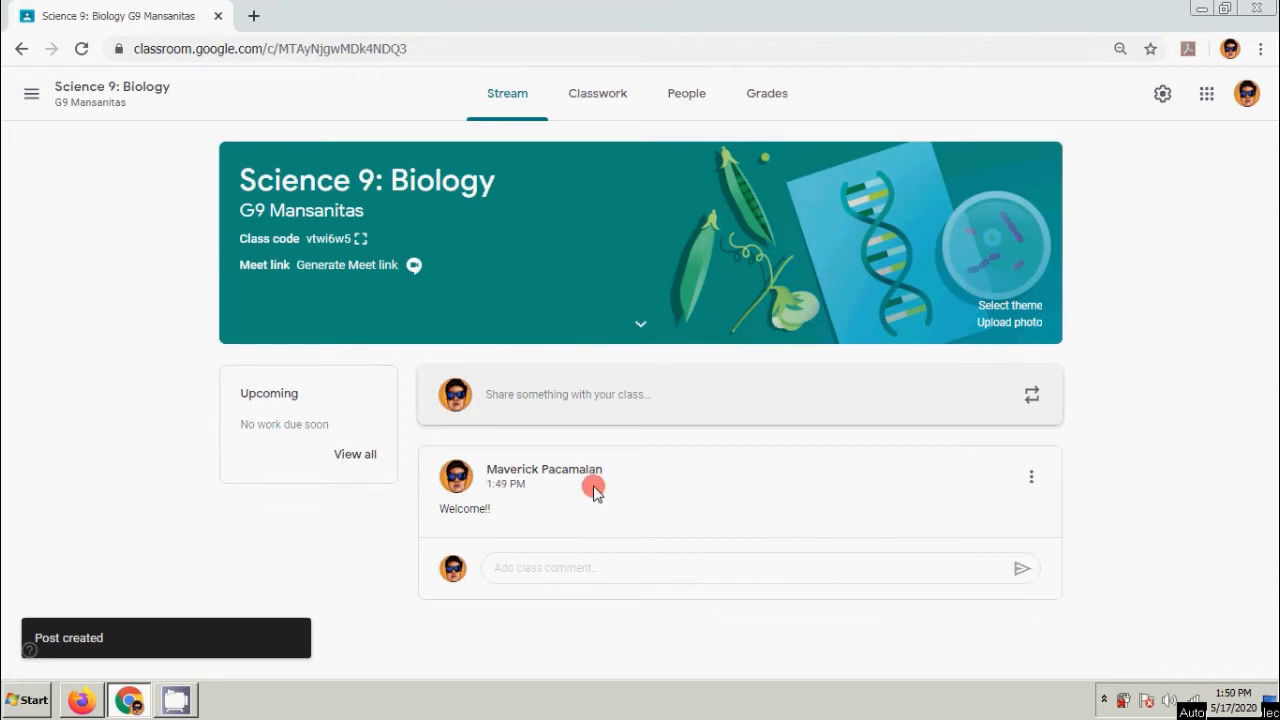
left_click_drag(441, 509, 491, 514)
left_click(498, 513)
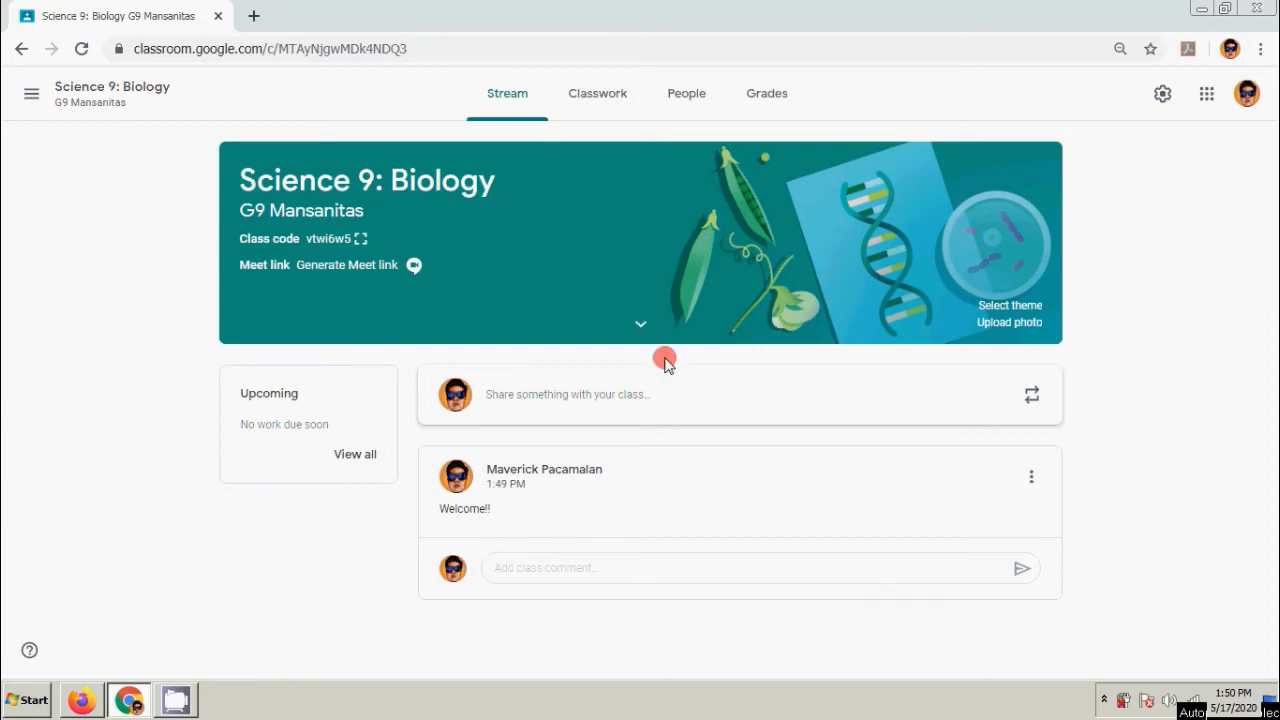
left_click_drag(441, 509, 491, 514)
left_click(522, 518)
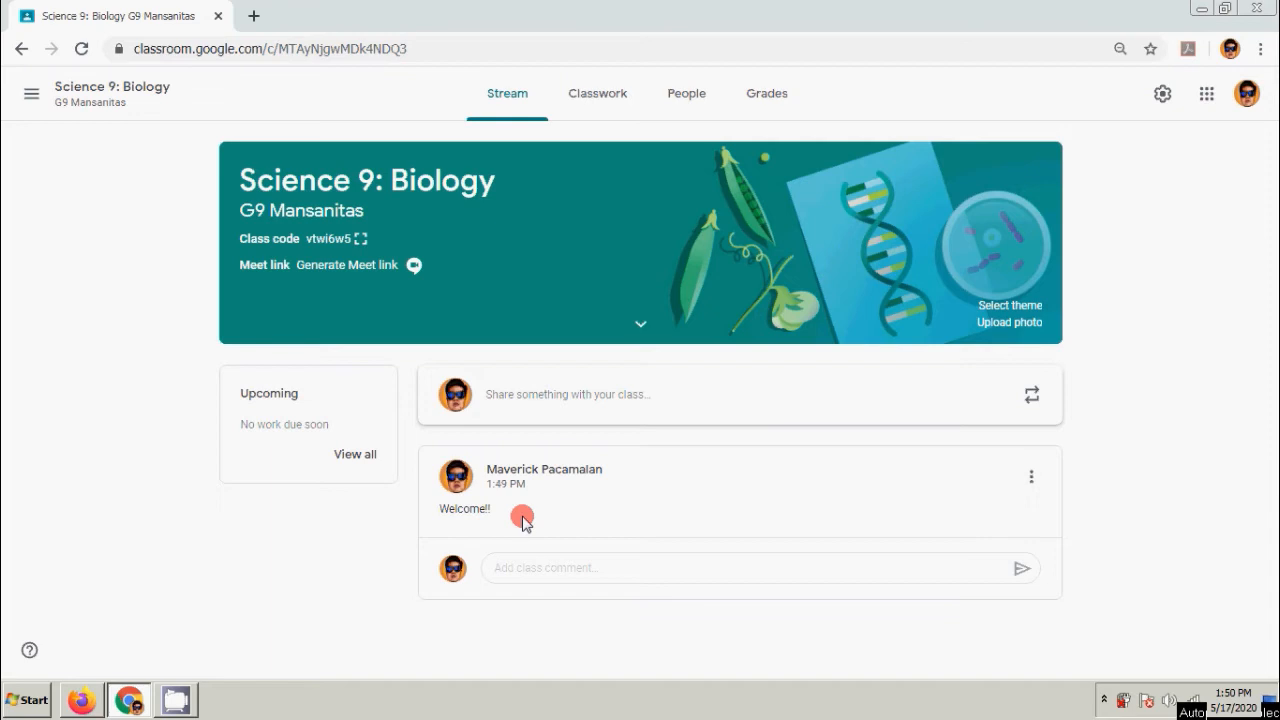
Write the class comment "welcum pud Sir ;-)" under the "Welcome!!" announcement.
left_click(546, 572)
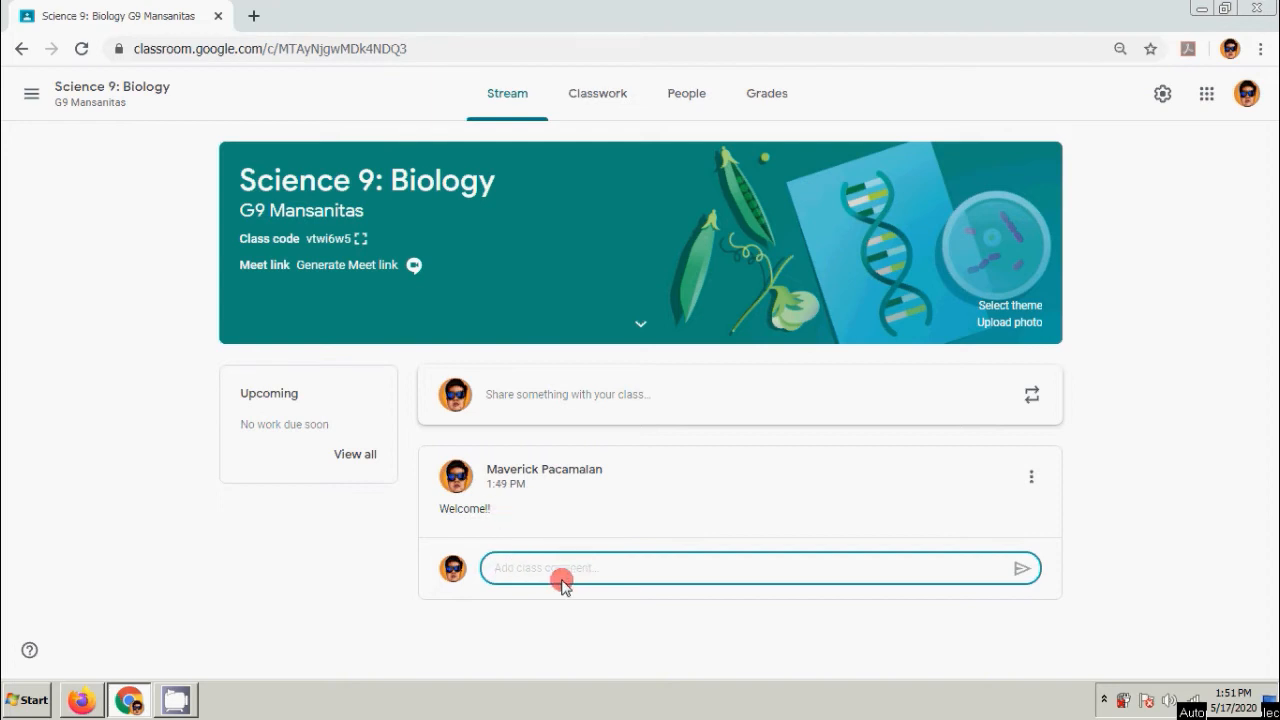
type("wel")
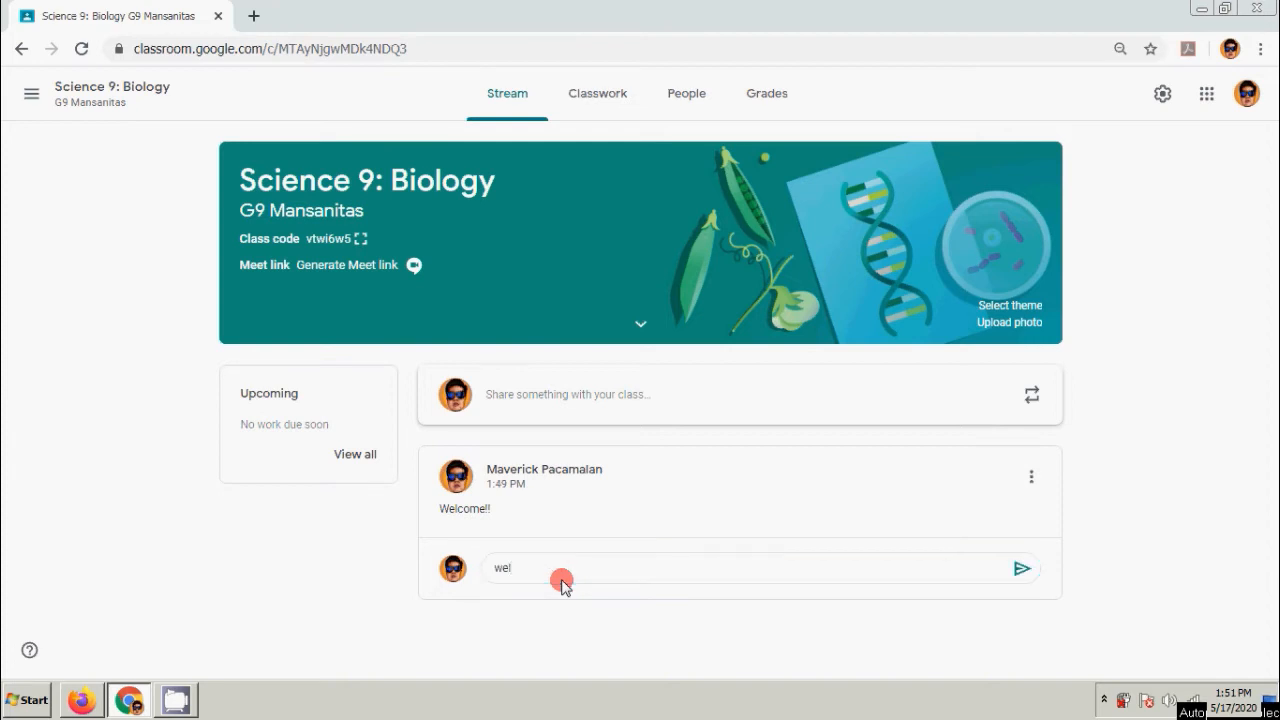
left_click(566, 571)
type("cum pud")
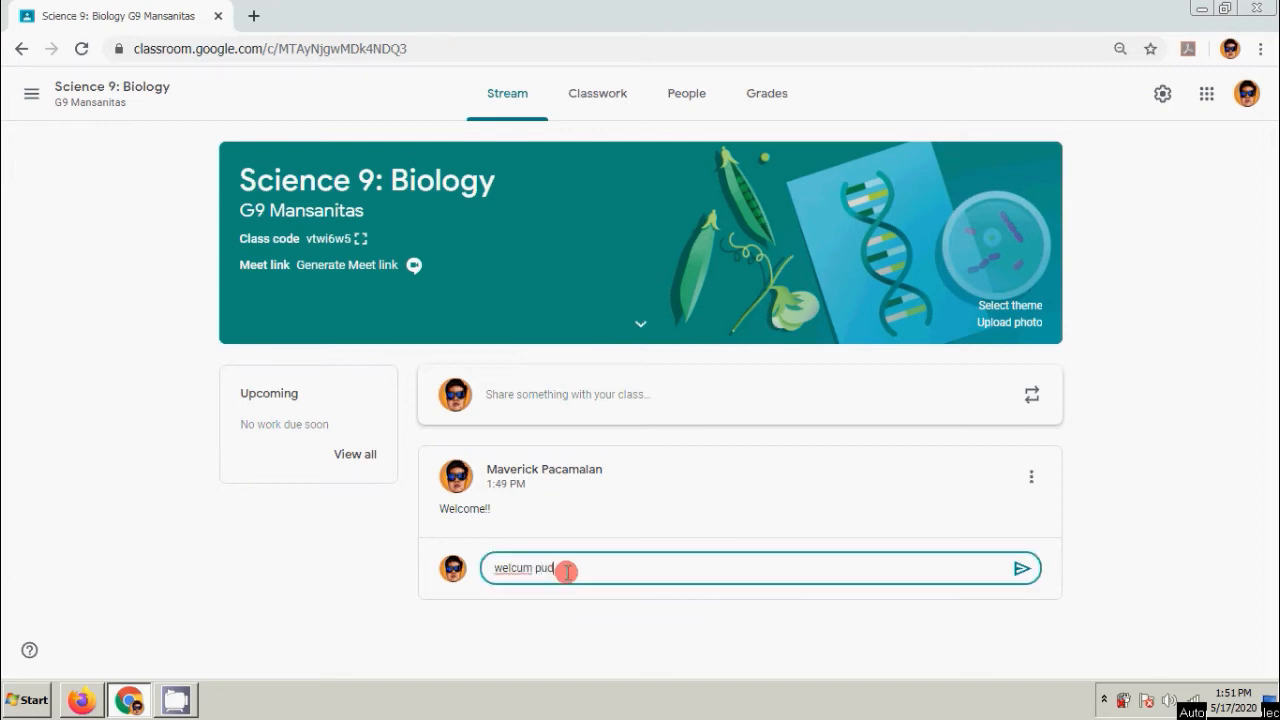
type(" Sir ;-)")
Correct the misspelled first word of the comment to "welcome" with the spelling suggestion and post the comment.
right_click(500, 568)
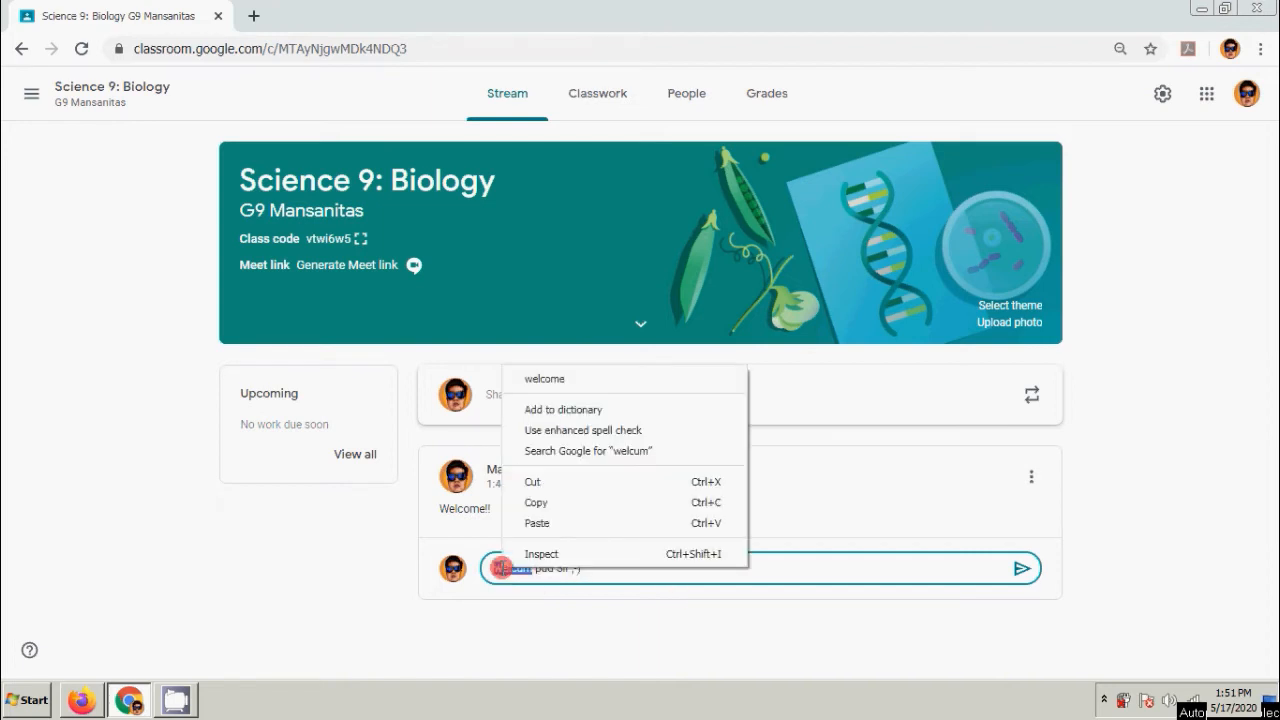
left_click(566, 380)
left_click(618, 571)
key("Return")
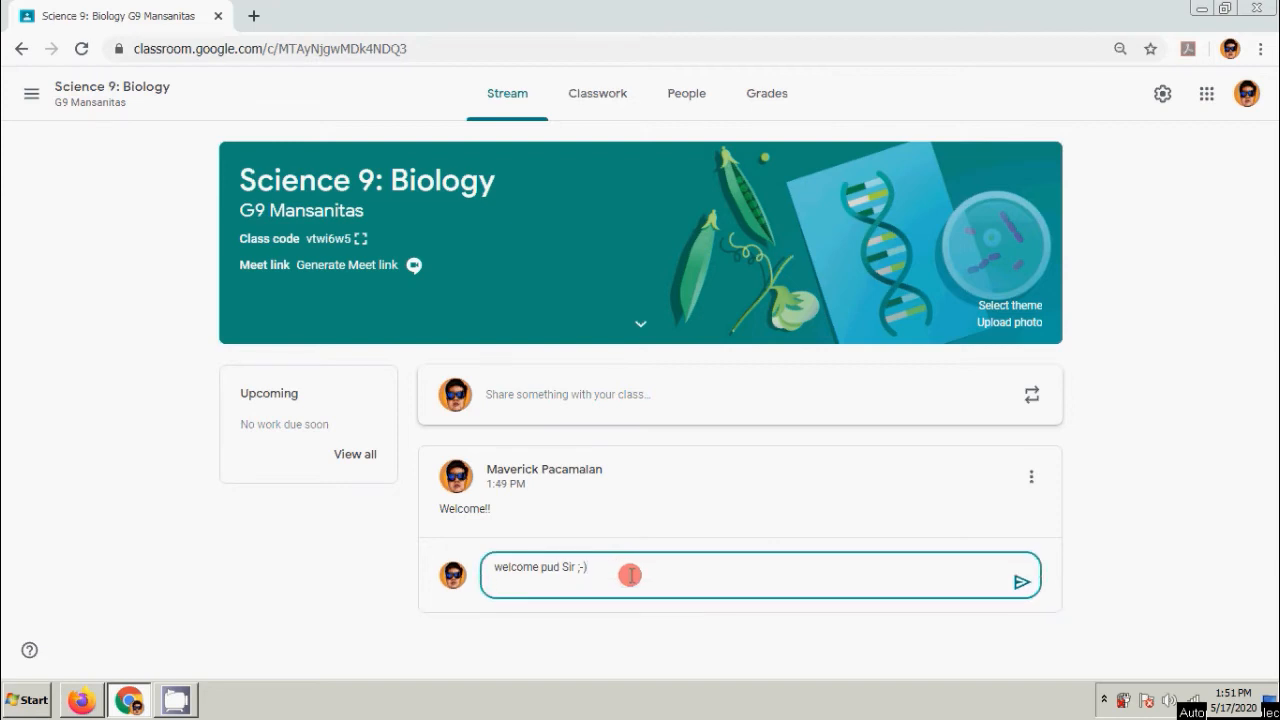
left_click(1024, 588)
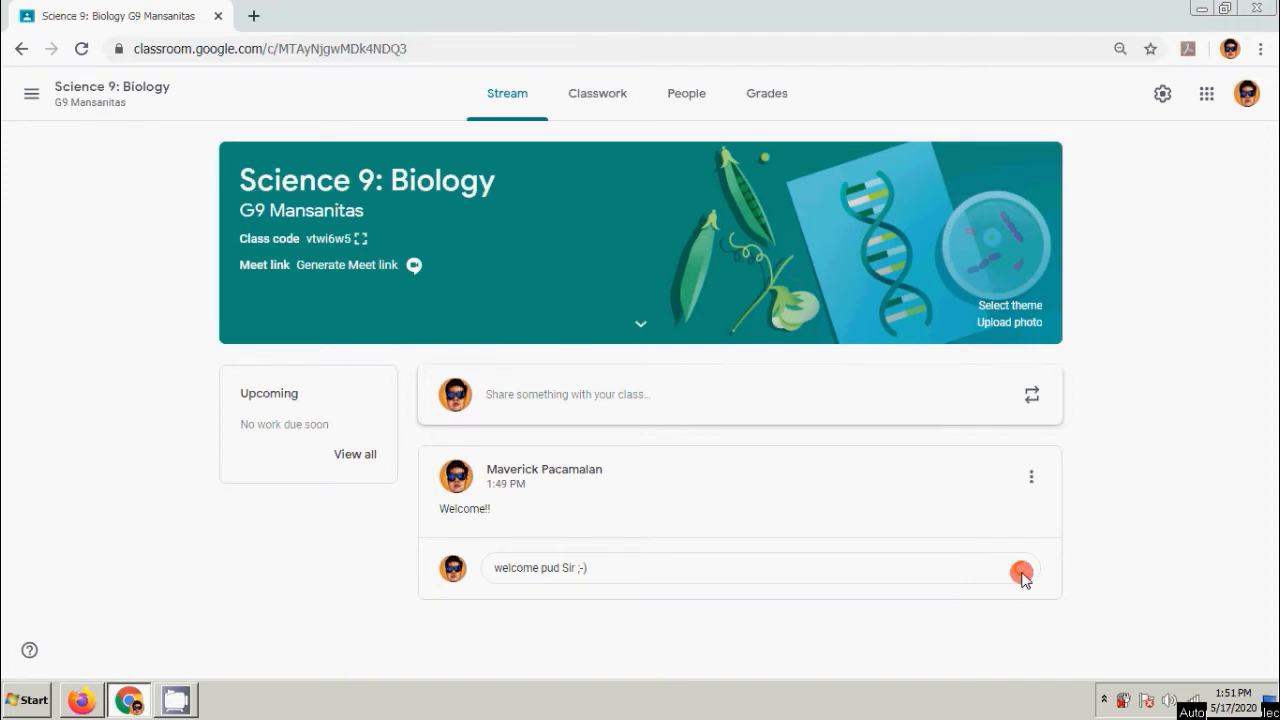
Delete the "welcome pud Sir ;-)" class comment from the "Welcome!!" announcement.
scroll(890, 562, "down", 1)
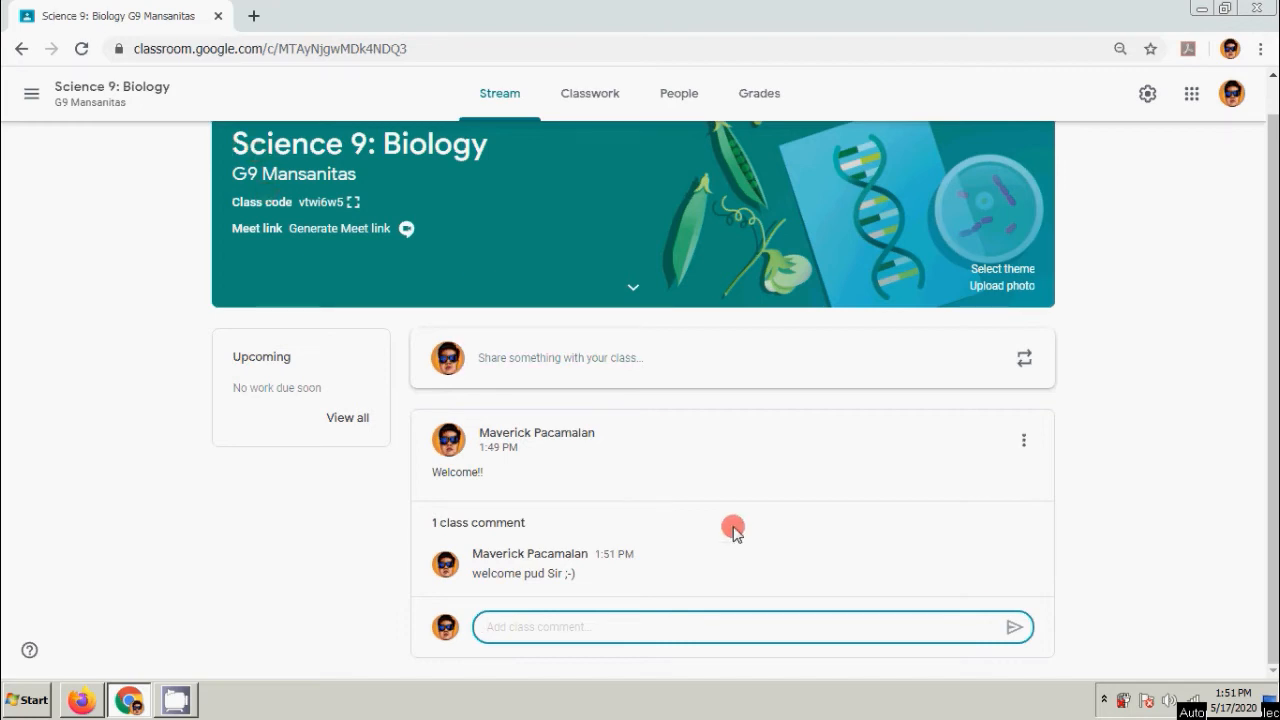
left_click(1025, 564)
left_click(978, 626)
left_click(738, 420)
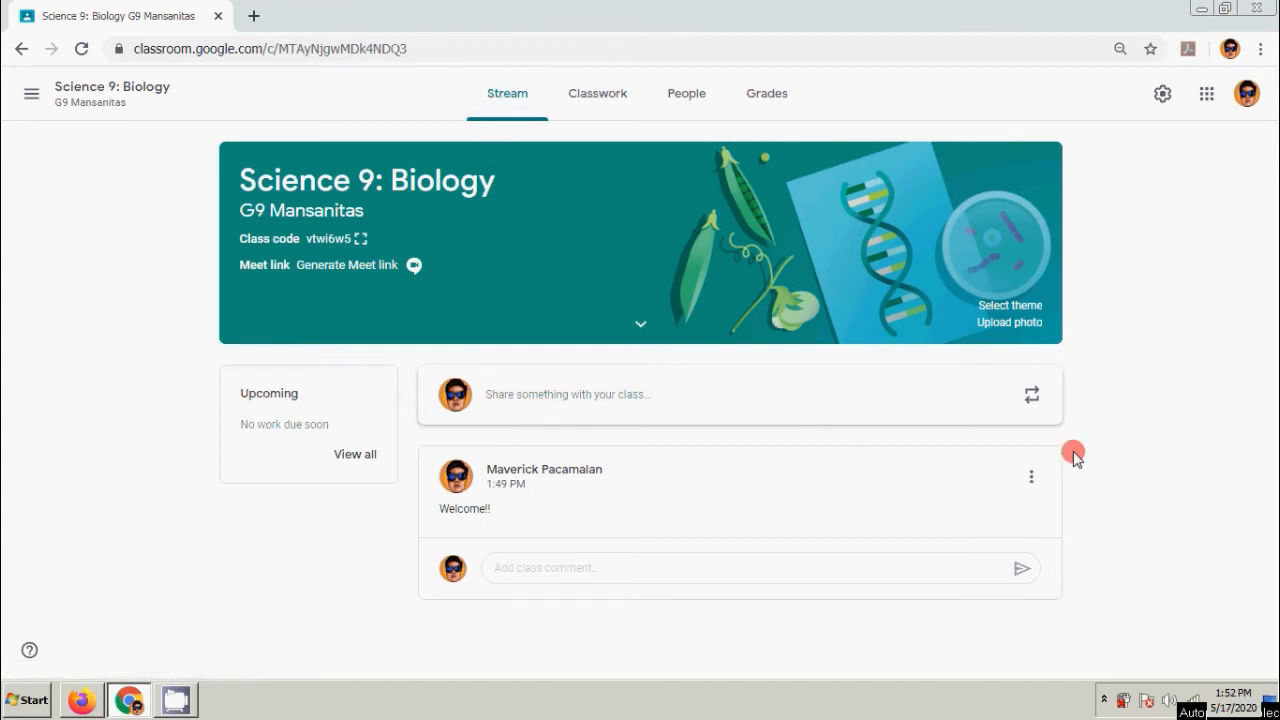
Switch to Firefox and examine the greeting announcement in the ICT 10: Robotics 2 stream, including its request for full-name replies.
left_click(88, 705)
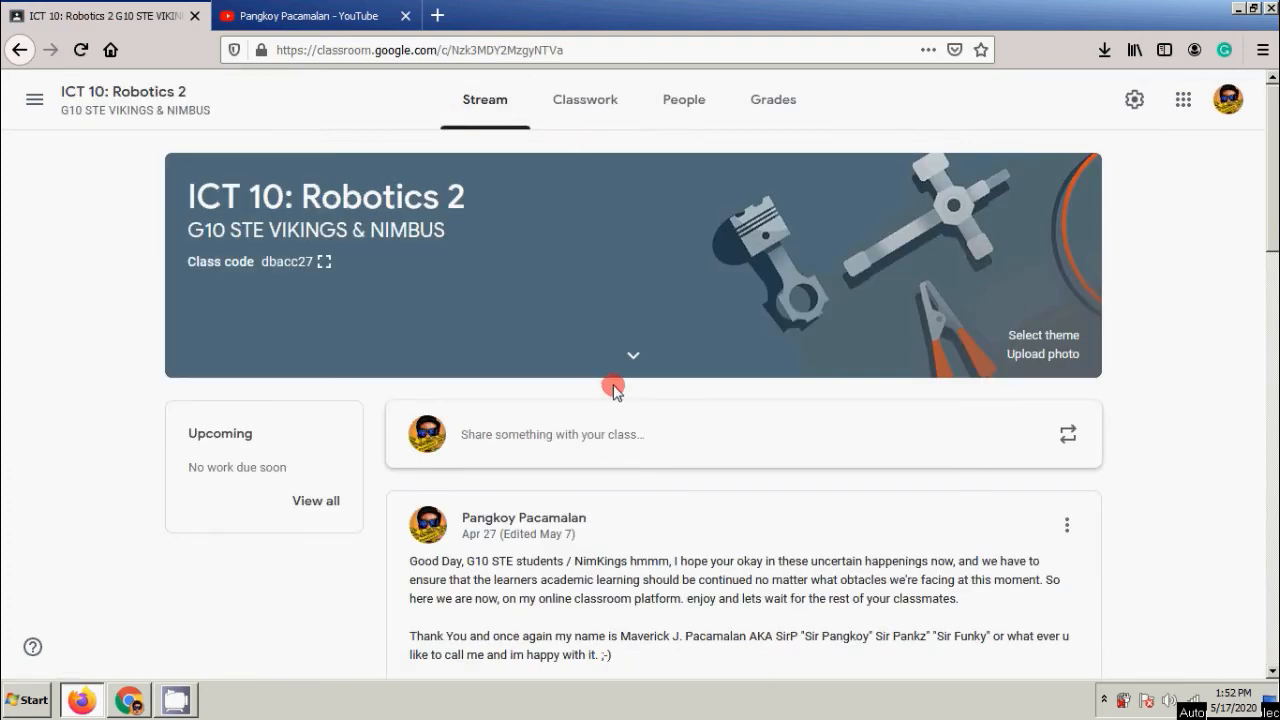
scroll(609, 382, "down", 1)
scroll(485, 477, "down", 1)
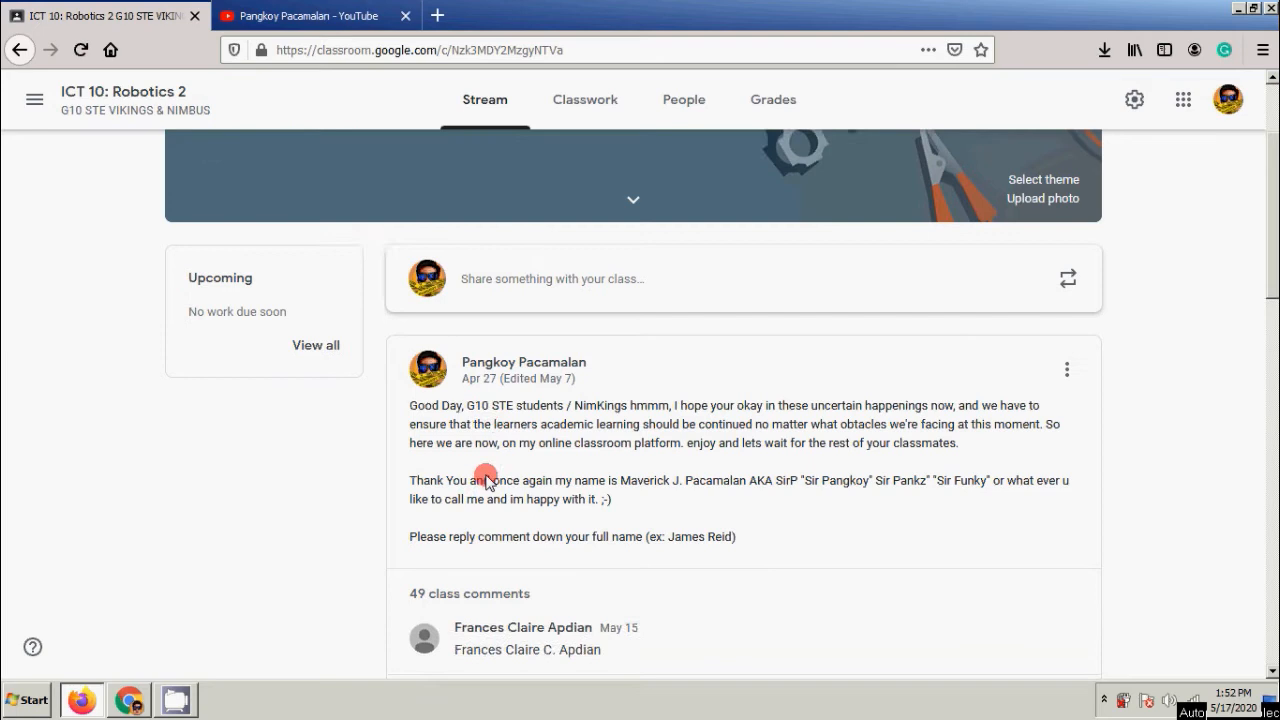
left_click_drag(411, 371, 487, 384)
left_click(524, 405)
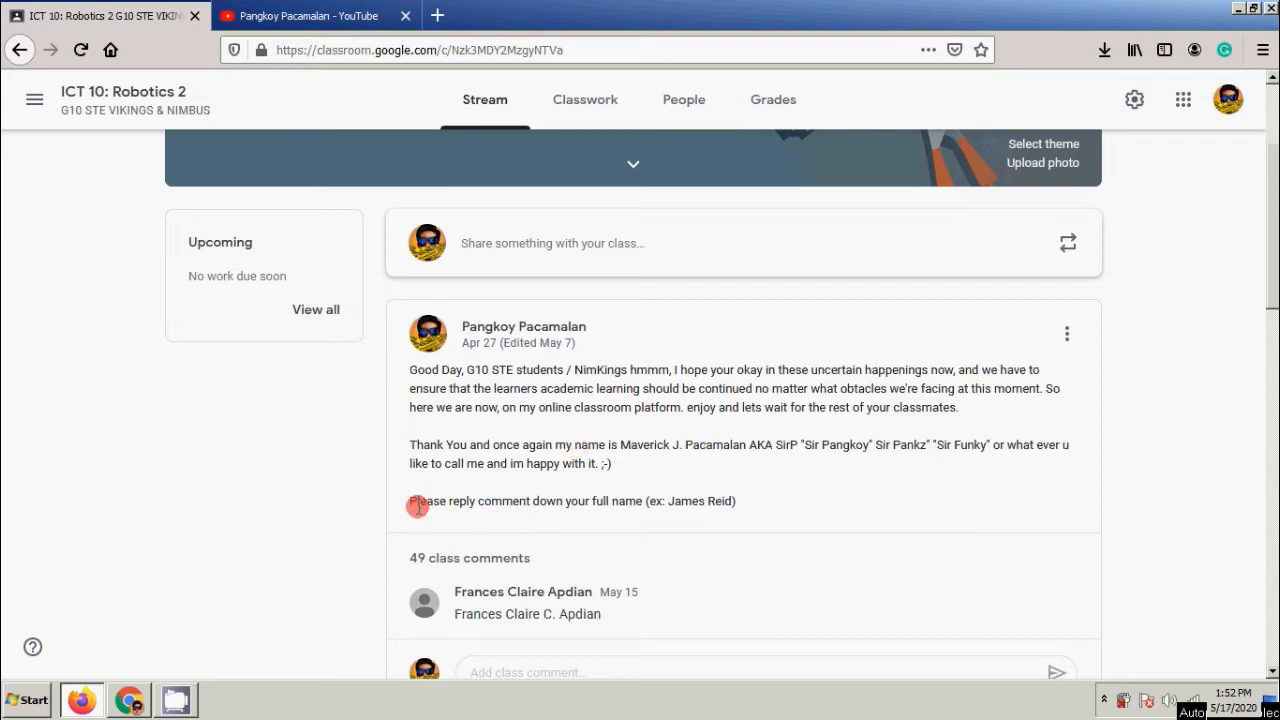
left_click_drag(417, 507, 527, 505)
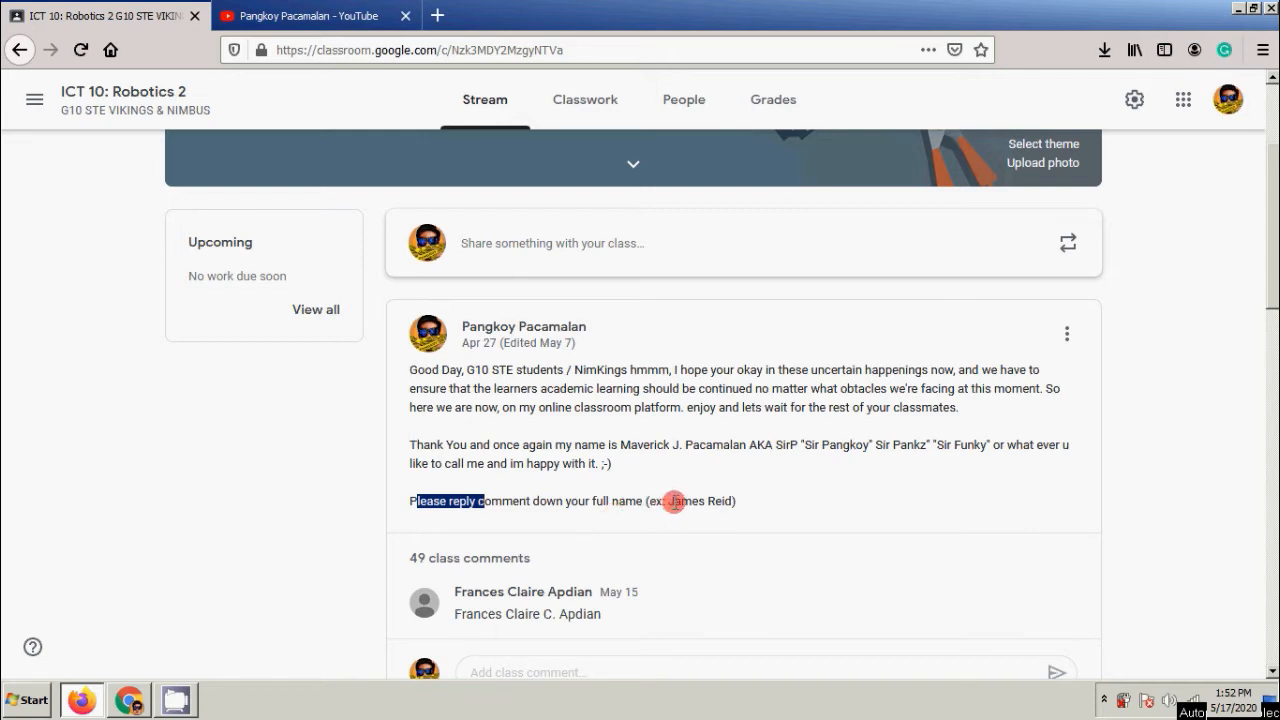
left_click_drag(674, 502, 708, 502)
left_click(632, 502)
Expand the class comments under the ICT 10: Robotics 2 greeting announcement and read through the students' replies.
scroll(600, 500, "down", 2)
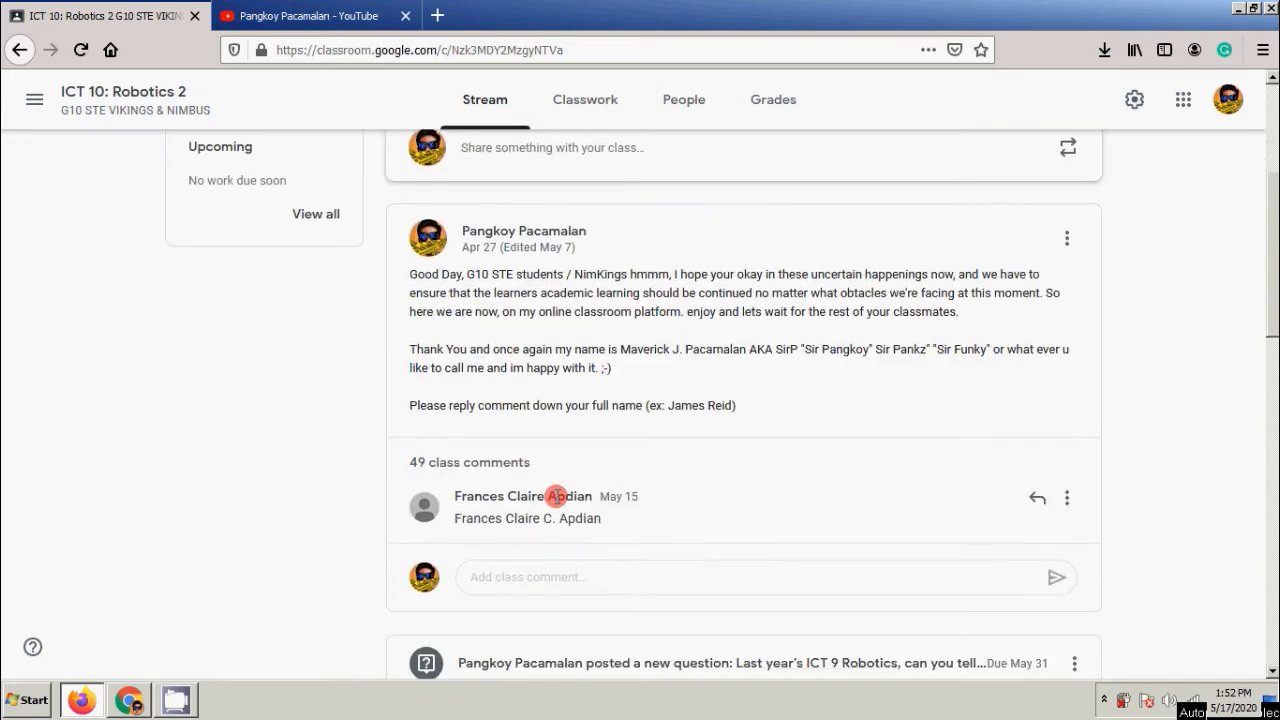
left_click(471, 466)
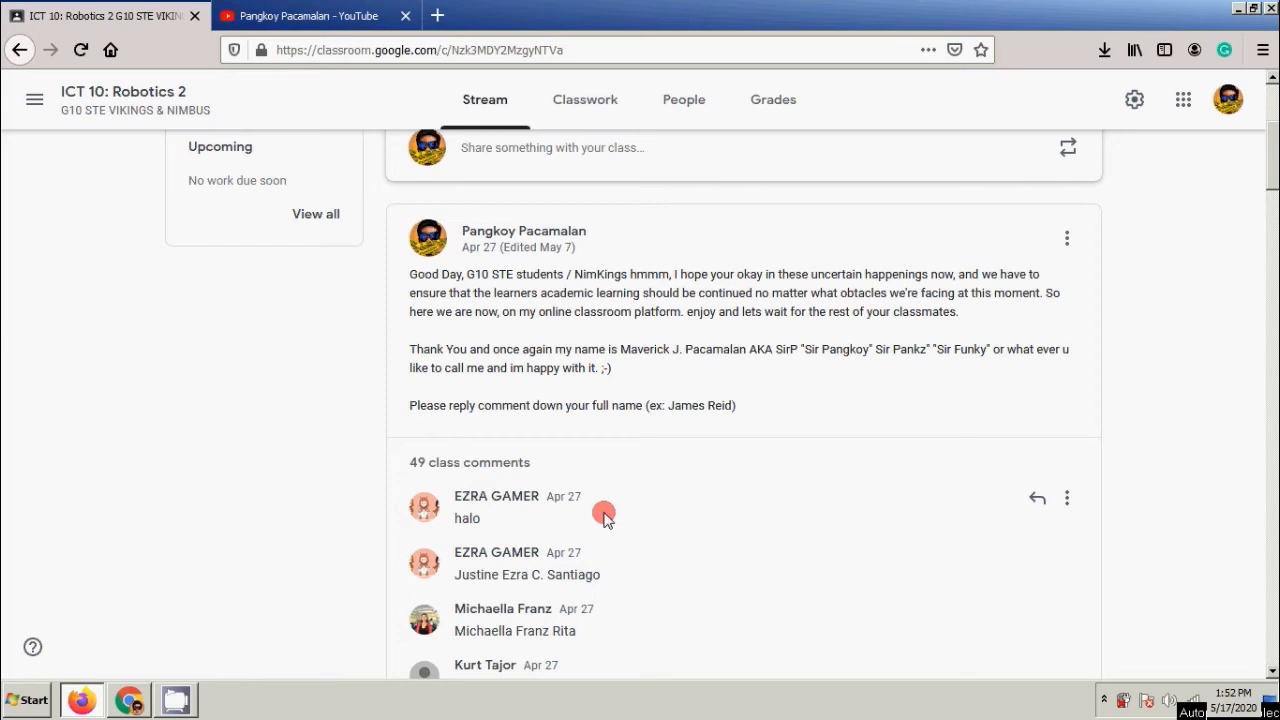
scroll(586, 514, "down", 2)
scroll(791, 549, "down", 4)
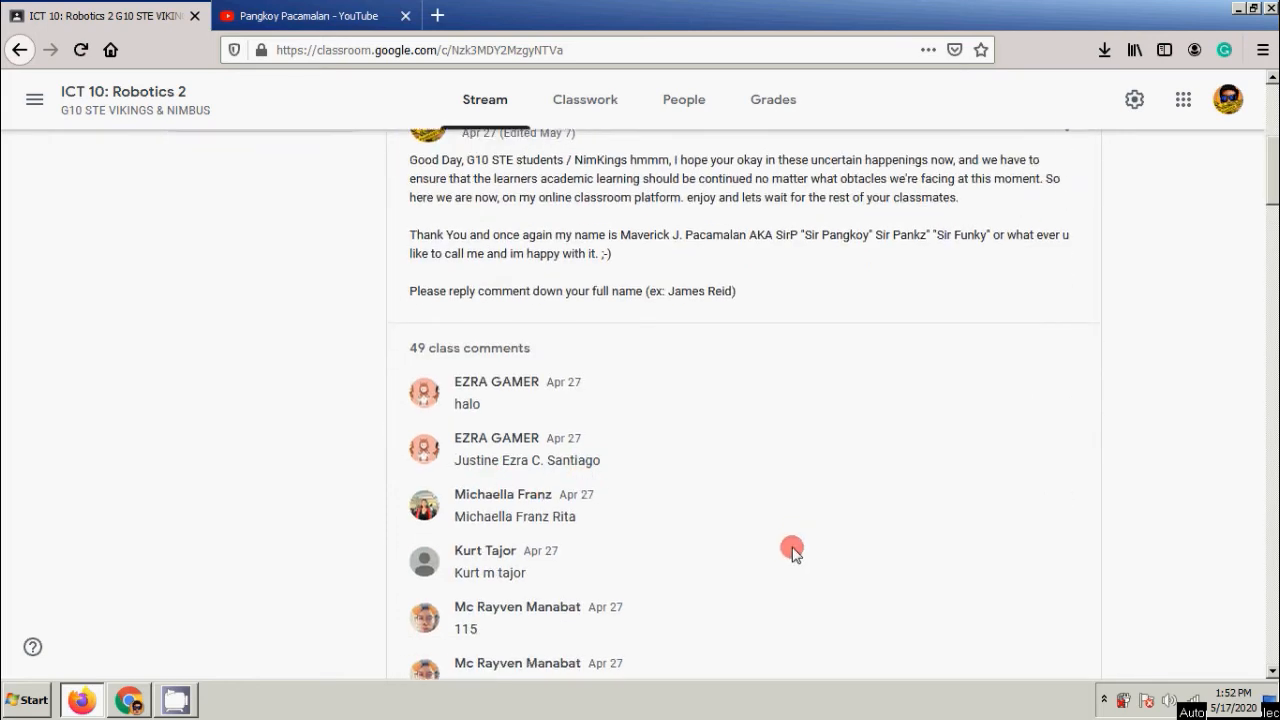
scroll(626, 515, "down", 4)
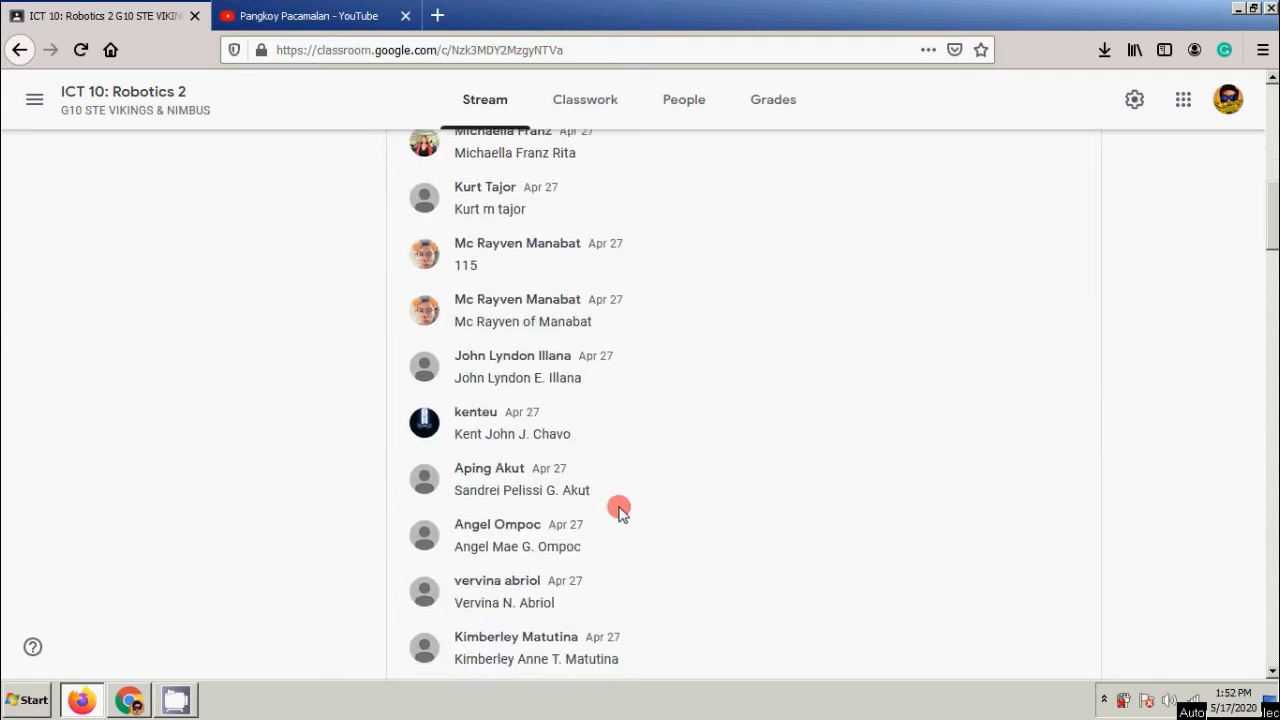
scroll(511, 411, "down", 1)
scroll(509, 409, "down", 1)
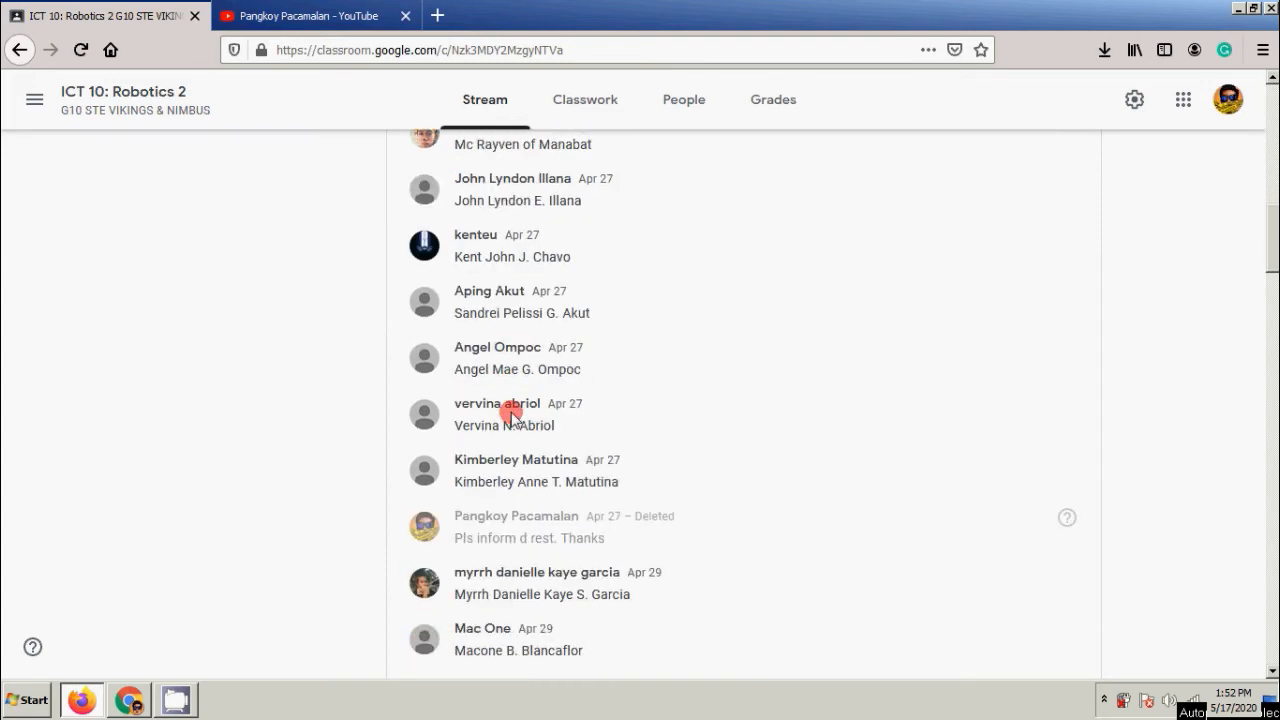
scroll(546, 458, "down", 1)
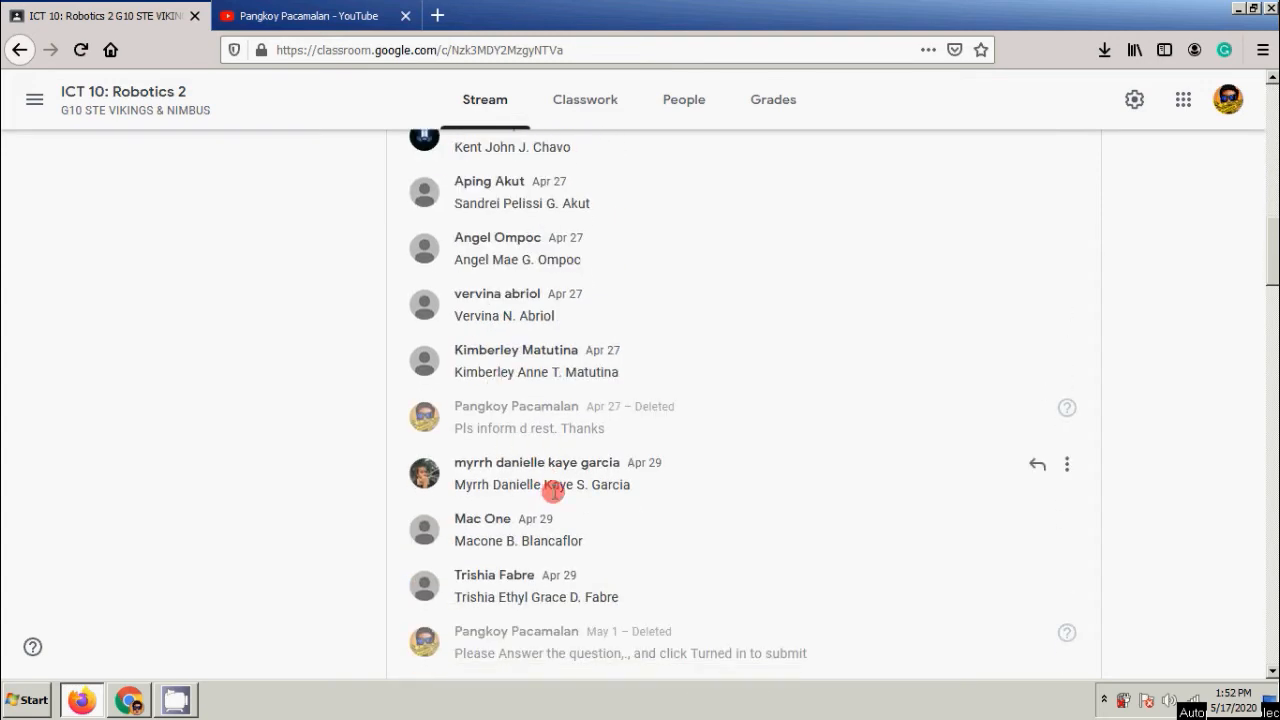
Review the April and May class comments in the ICT 10: Robotics 2 stream, including the teacher's deleted ones.
scroll(554, 491, "down", 1)
scroll(553, 493, "down", 3)
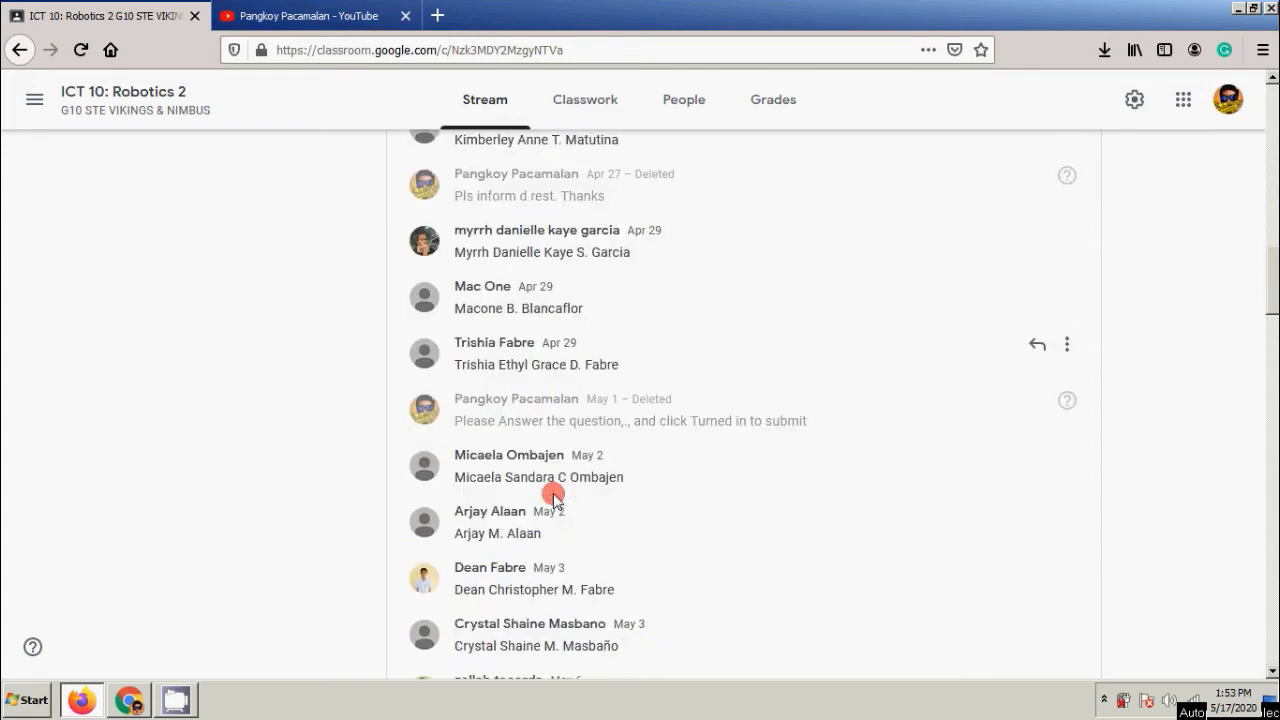
scroll(553, 493, "up", 5)
scroll(553, 493, "up", 3)
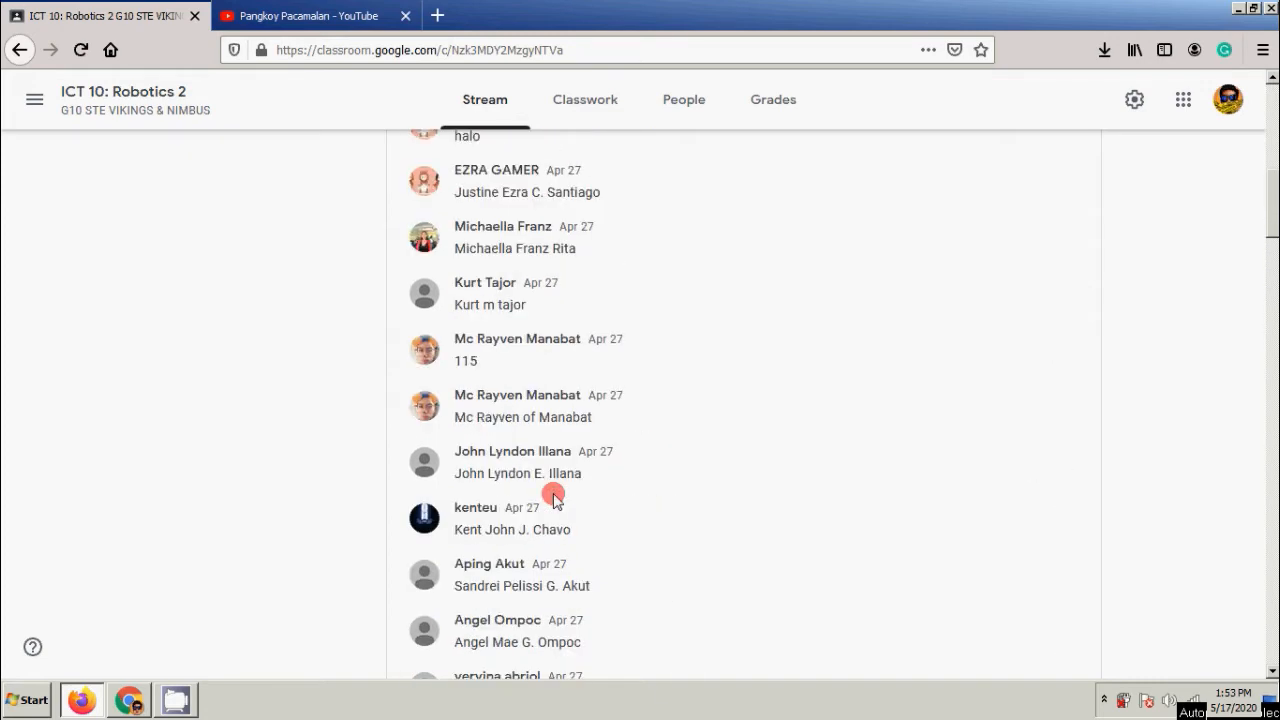
key("F5")
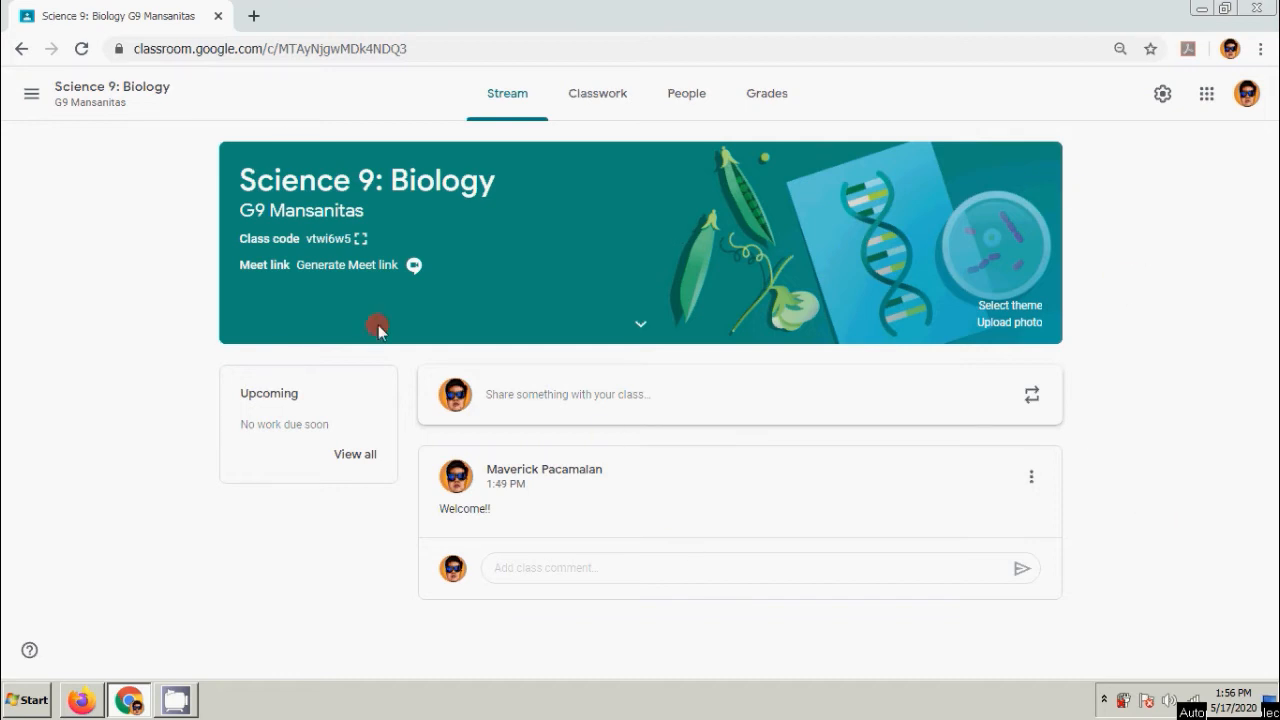
Open the class settings of Science 9: Biology and look over the Class Details and General sections.
left_click(1161, 97)
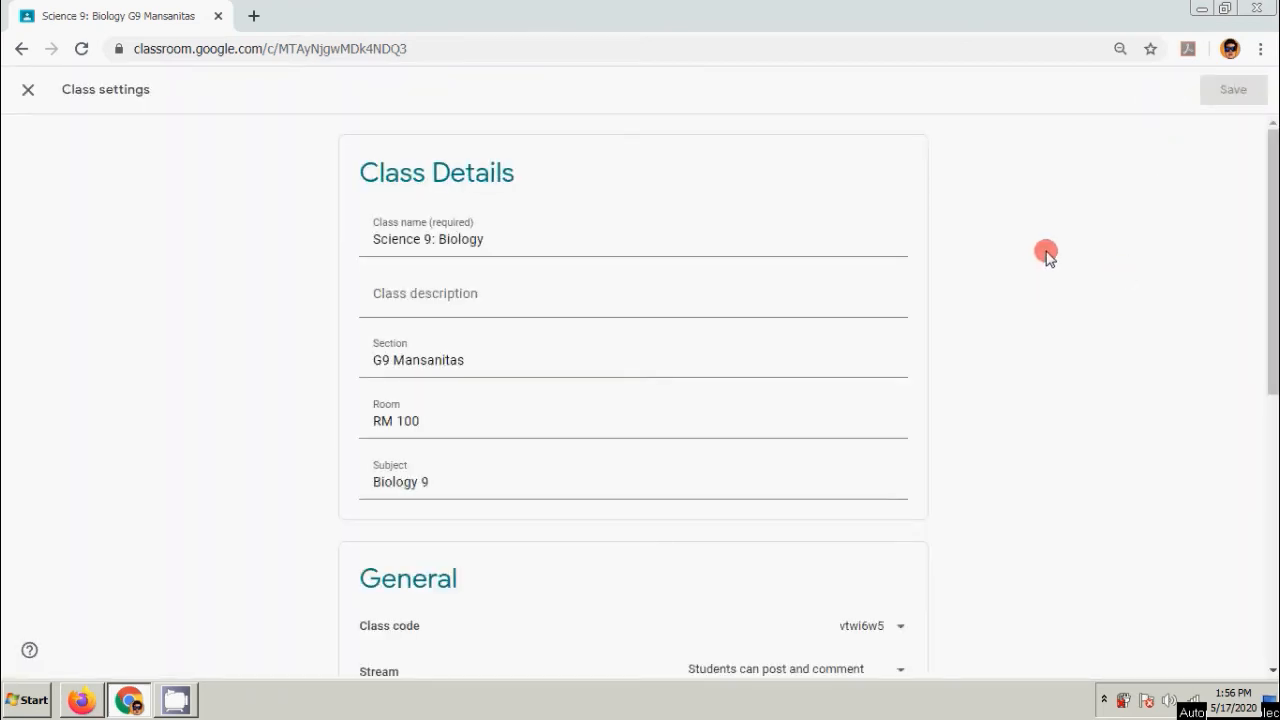
scroll(1069, 266, "down", 1)
scroll(1092, 268, "down", 2)
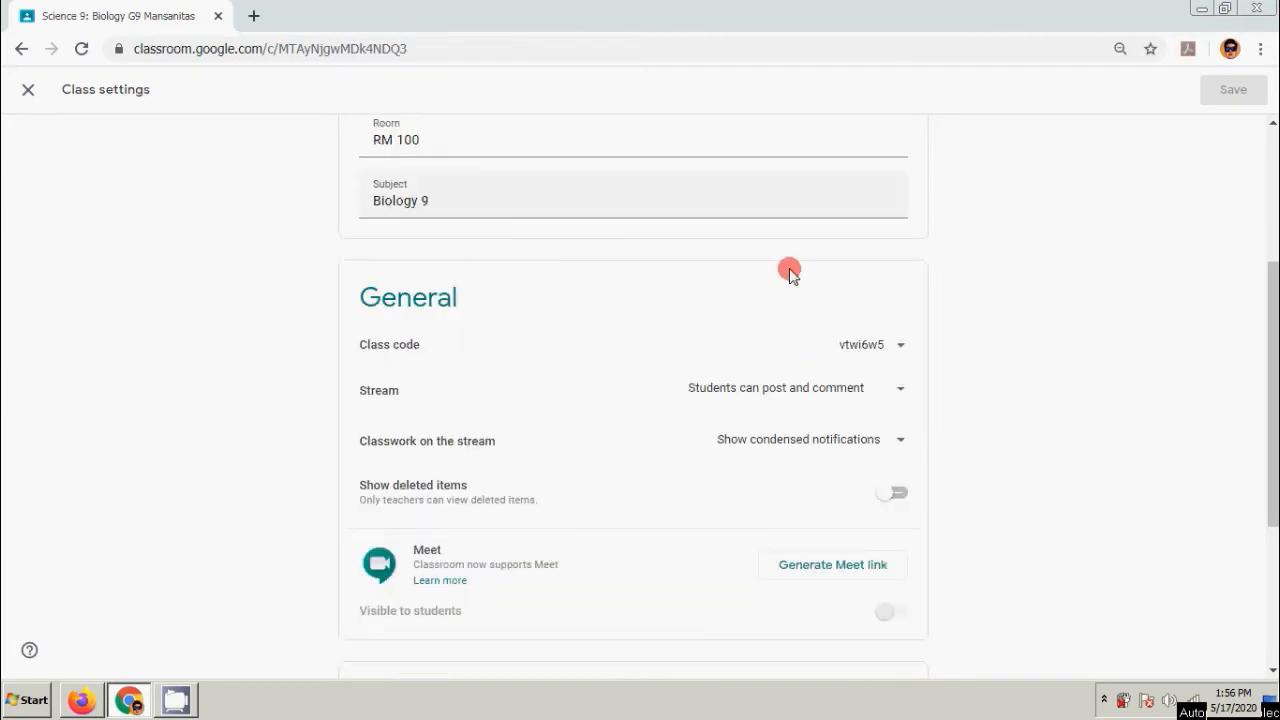
scroll(966, 403, "up", 3)
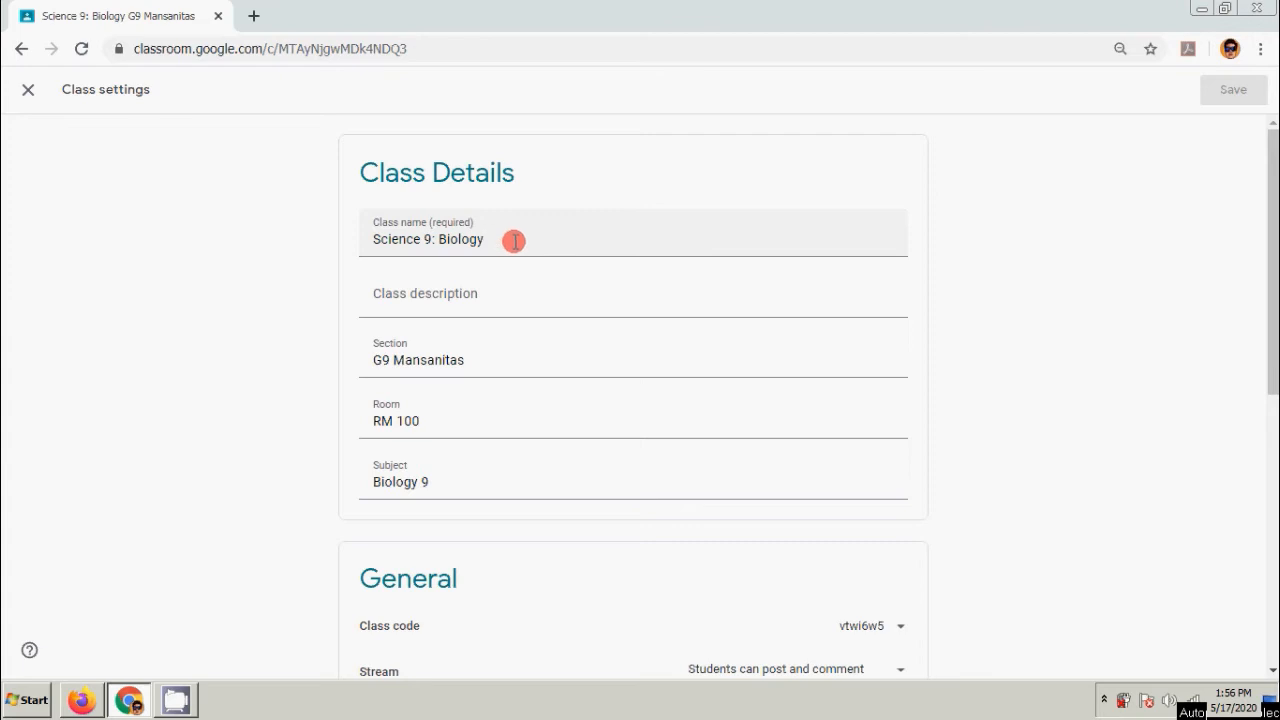
Examine the class description, section, room and subject fields in Class Details.
left_click(474, 297)
left_click(1121, 477)
left_click(455, 368)
left_click(1032, 448)
left_click(477, 431)
left_click(478, 480)
left_click(710, 512)
Examine the Display, Copy, Reset and Disable options for the class code in the General settings.
scroll(1000, 531, "down", 2)
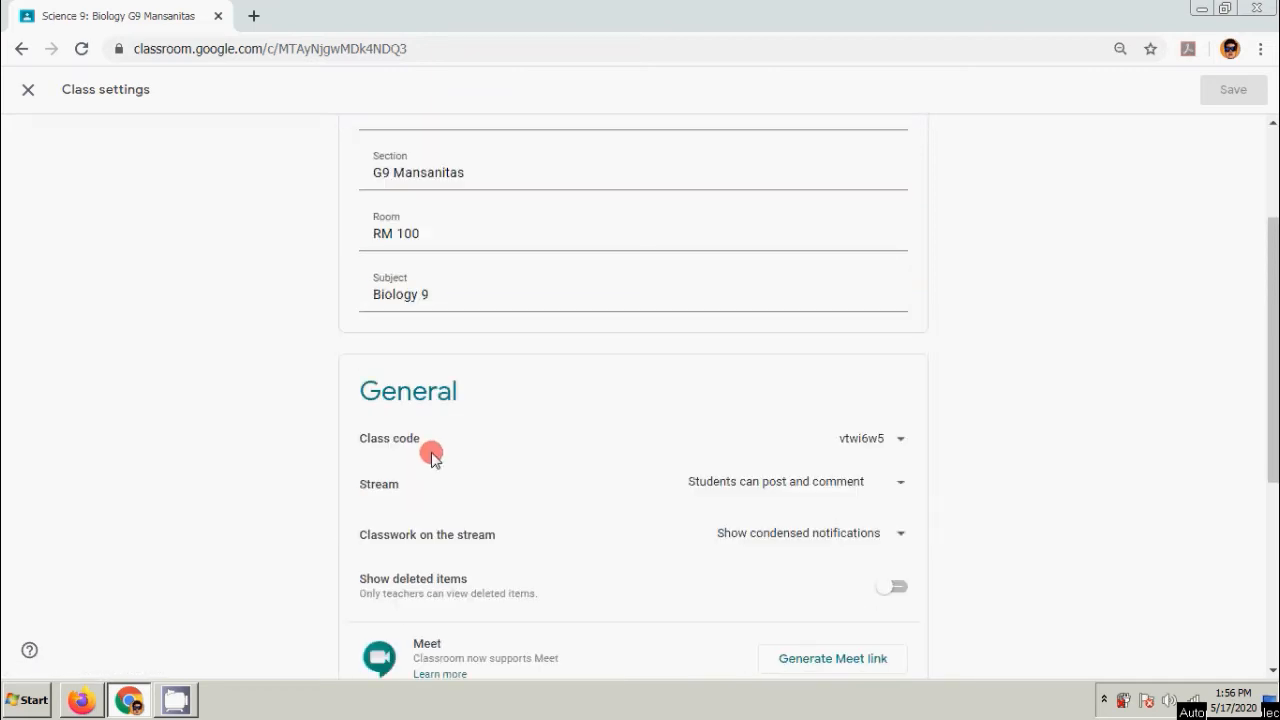
scroll(551, 436, "down", 1)
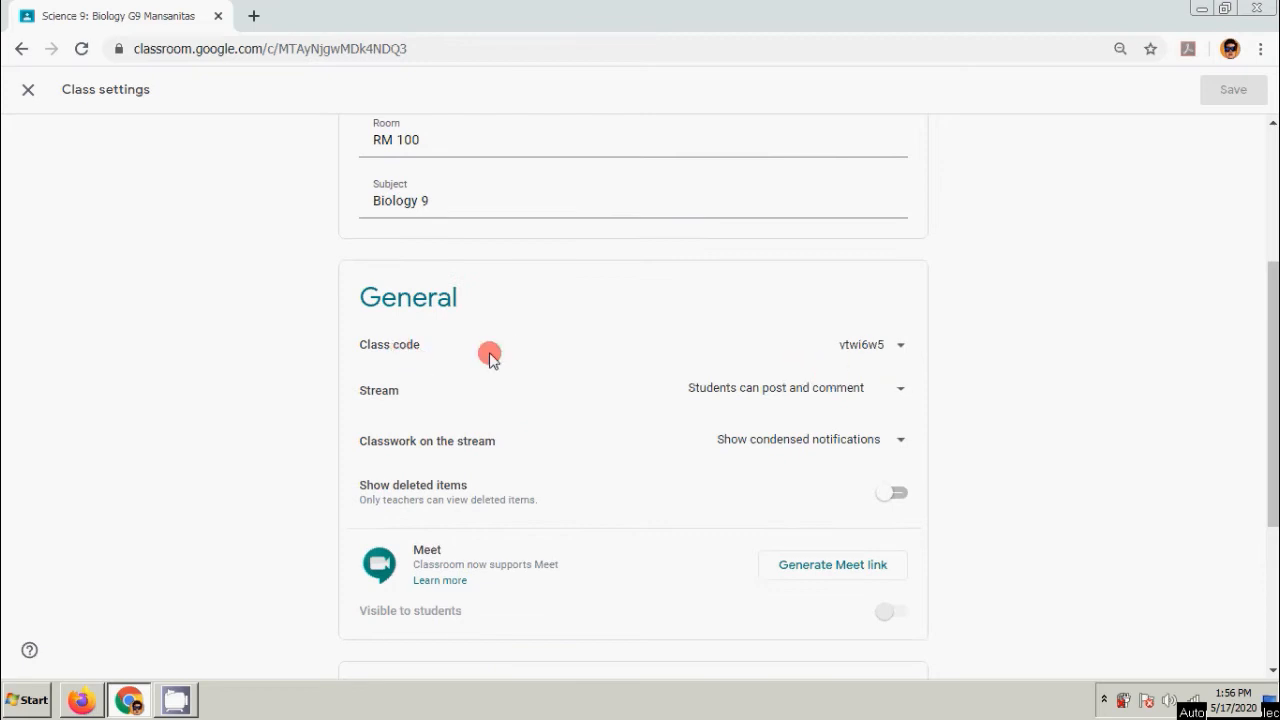
left_click(902, 348)
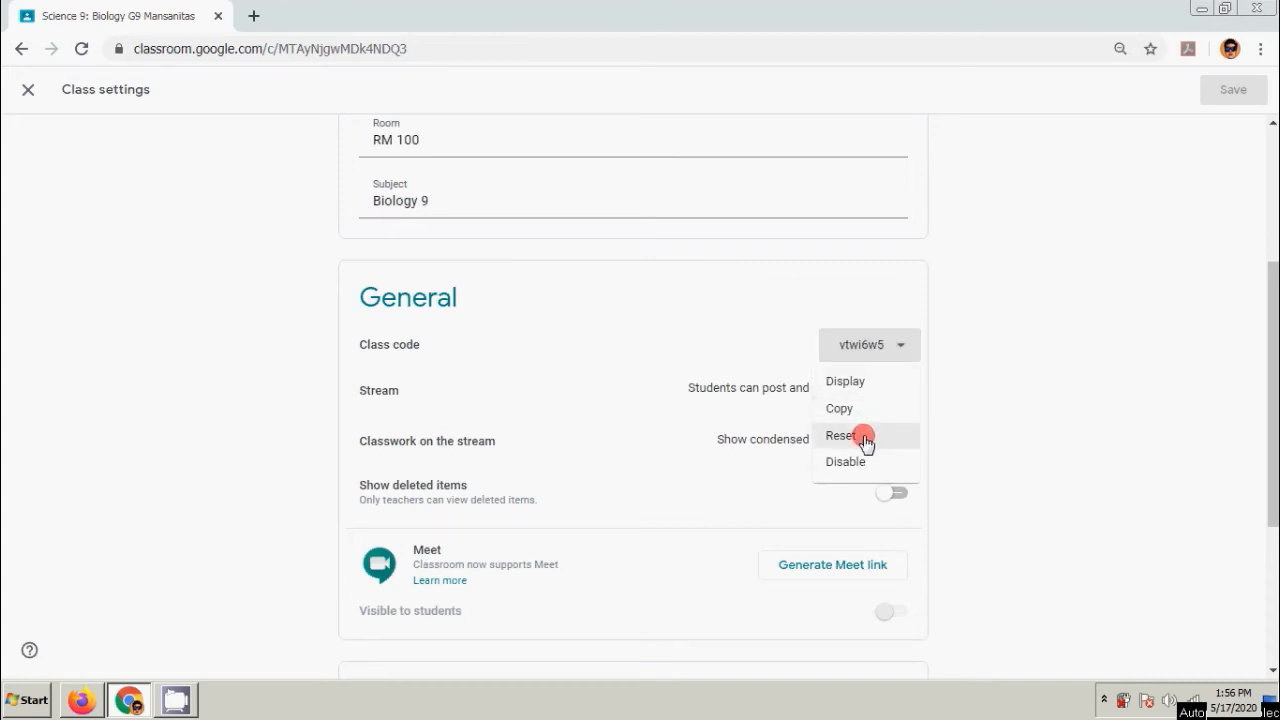
left_click(1013, 372)
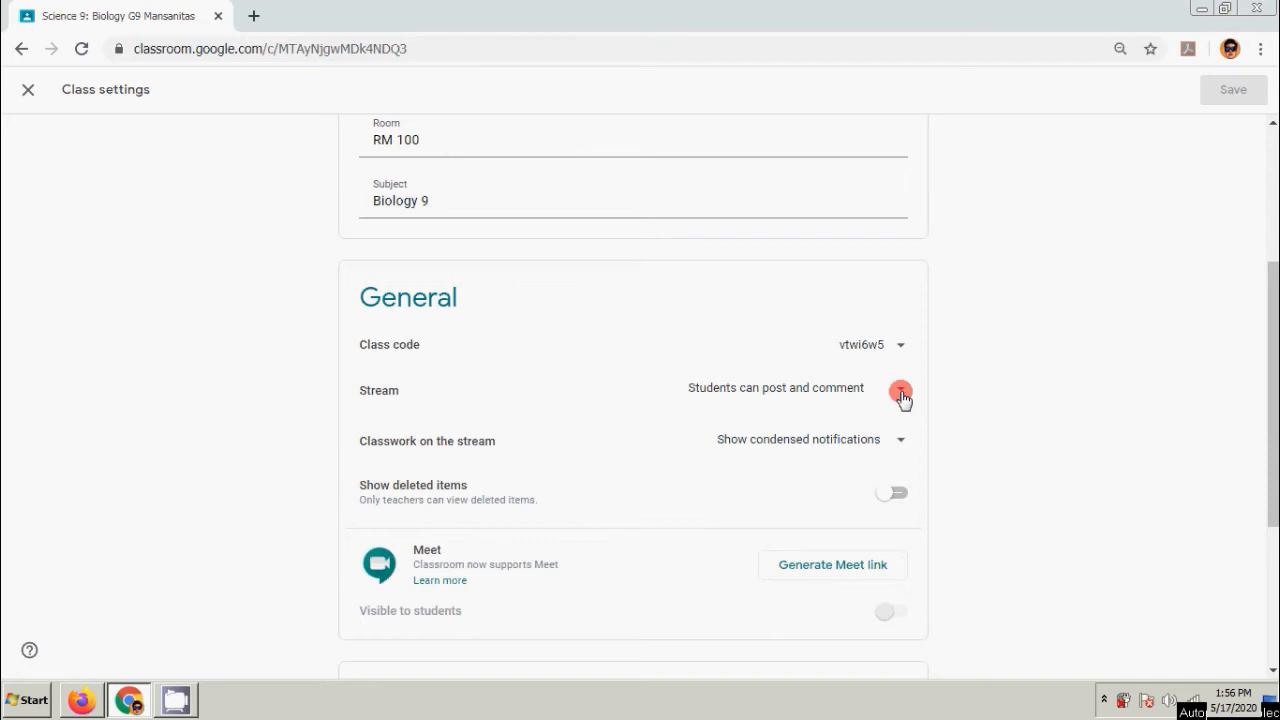
Review the available Stream permissions for student and teacher posting and commenting.
left_click(901, 394)
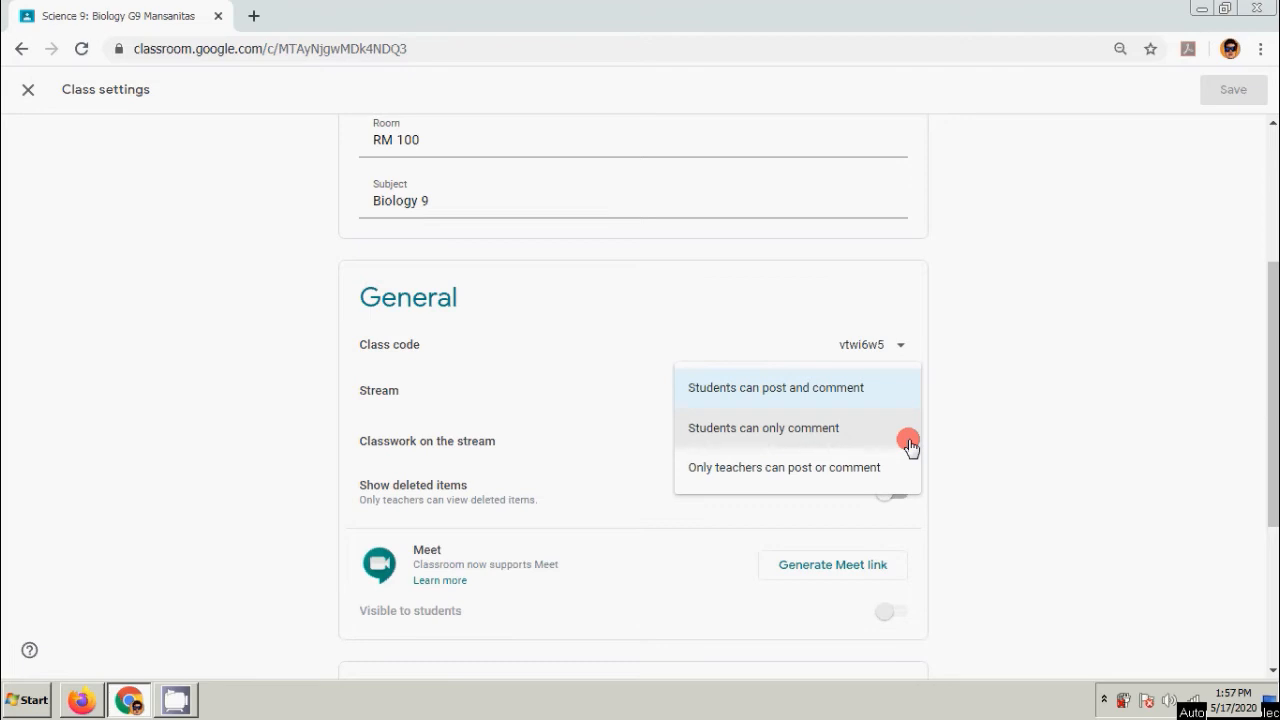
left_click(1031, 469)
left_click(910, 392)
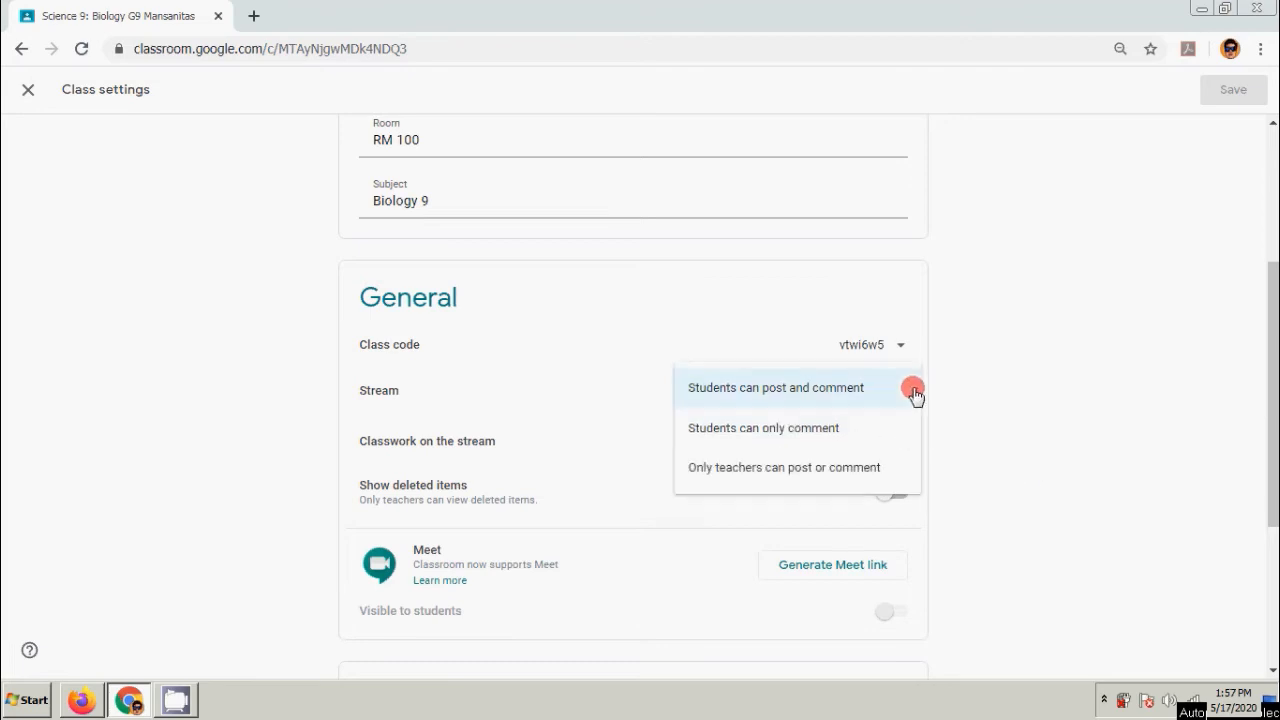
left_click(1115, 426)
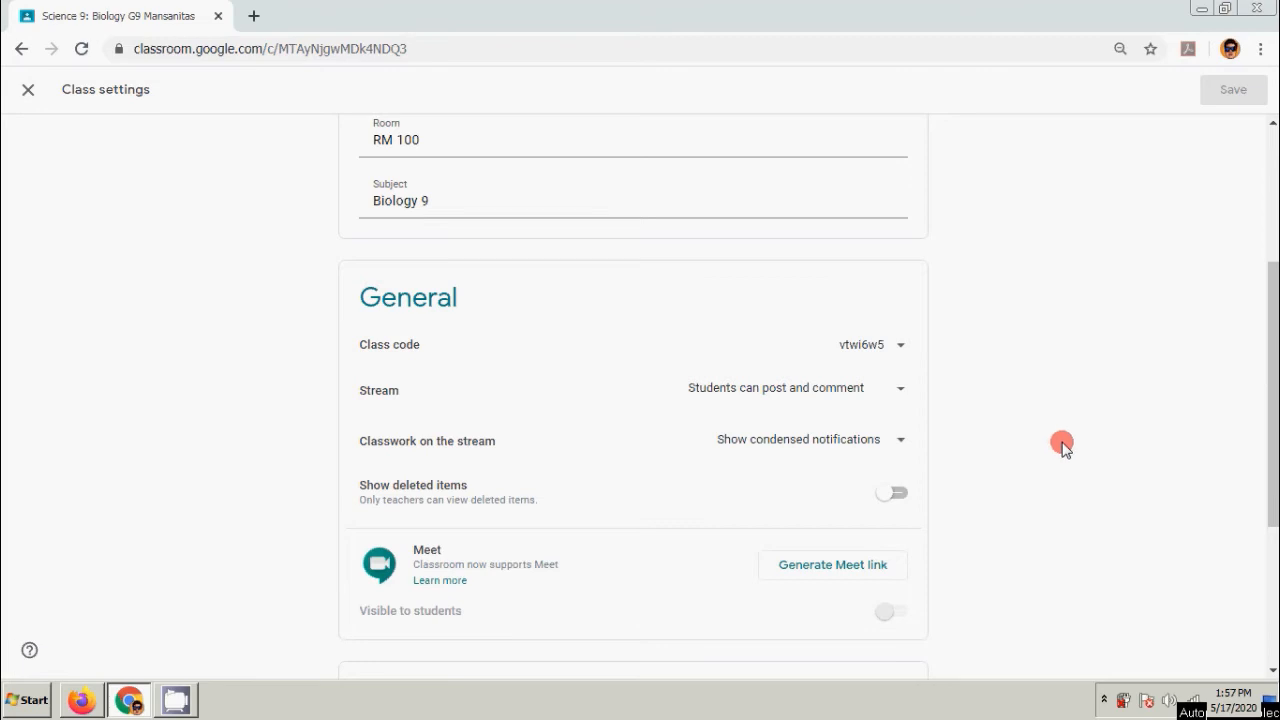
Set the Stream permission to "Students can only comment".
left_click(900, 389)
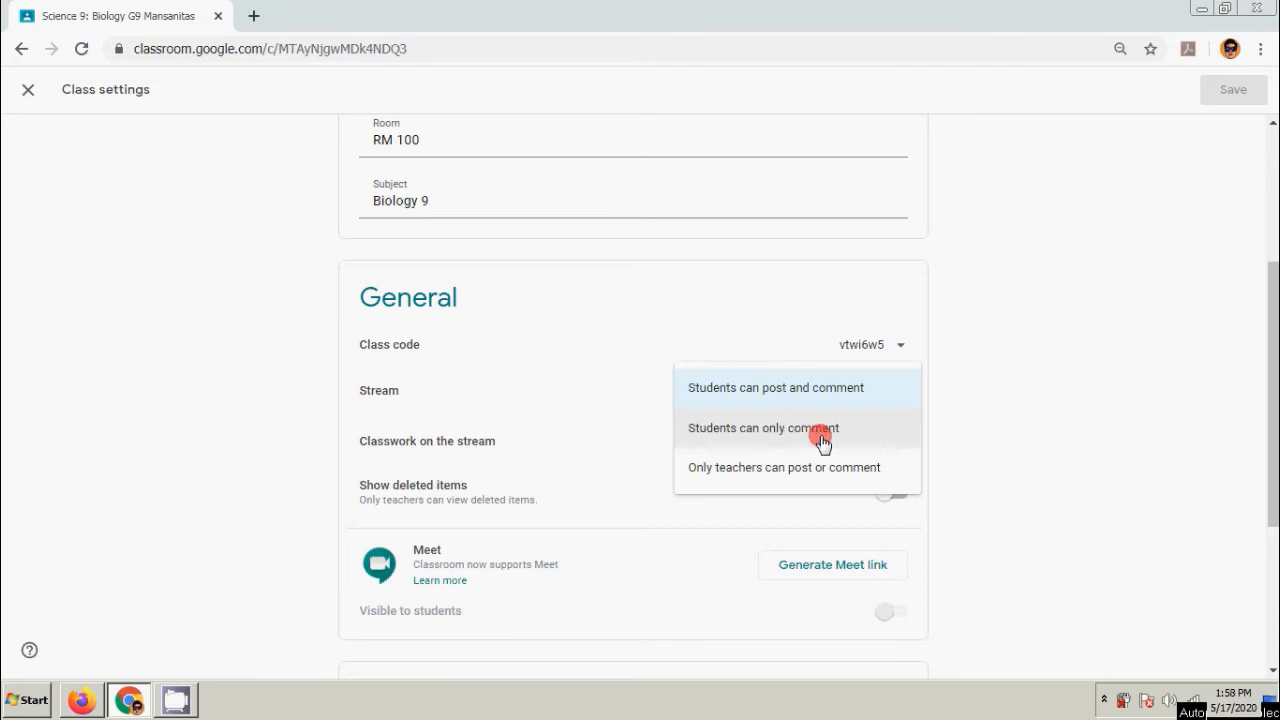
left_click(750, 437)
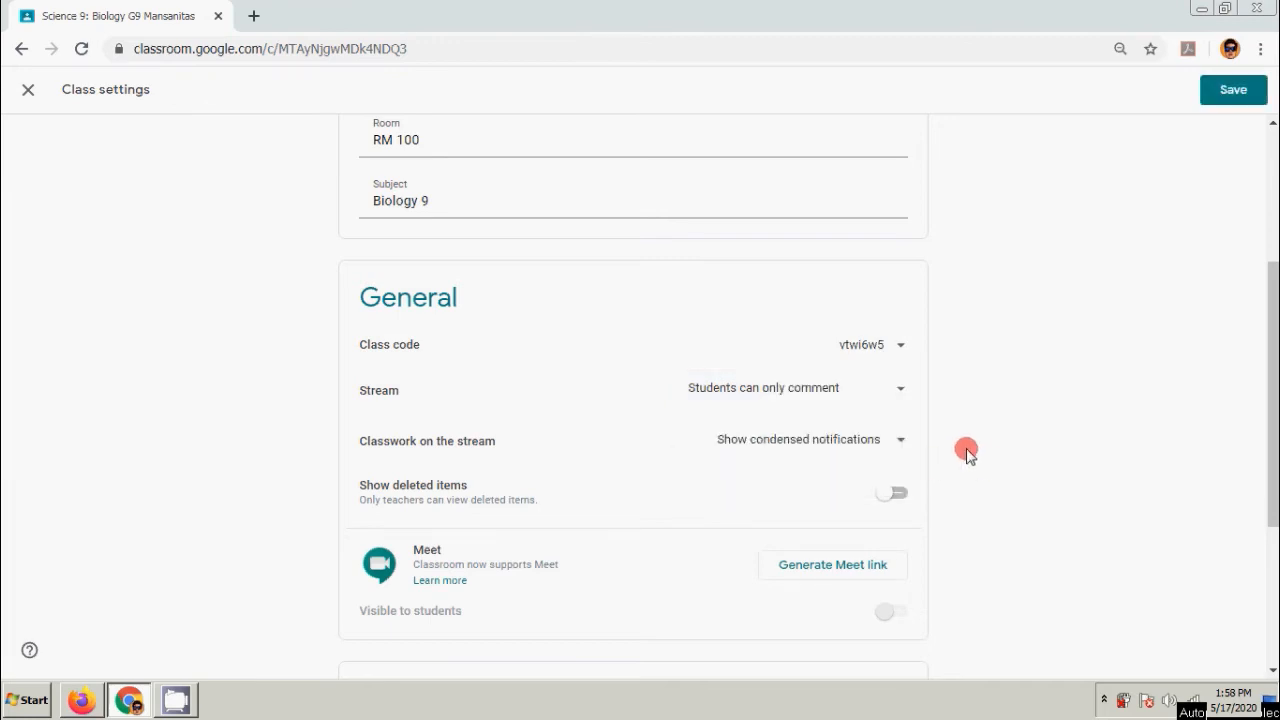
left_click(905, 396)
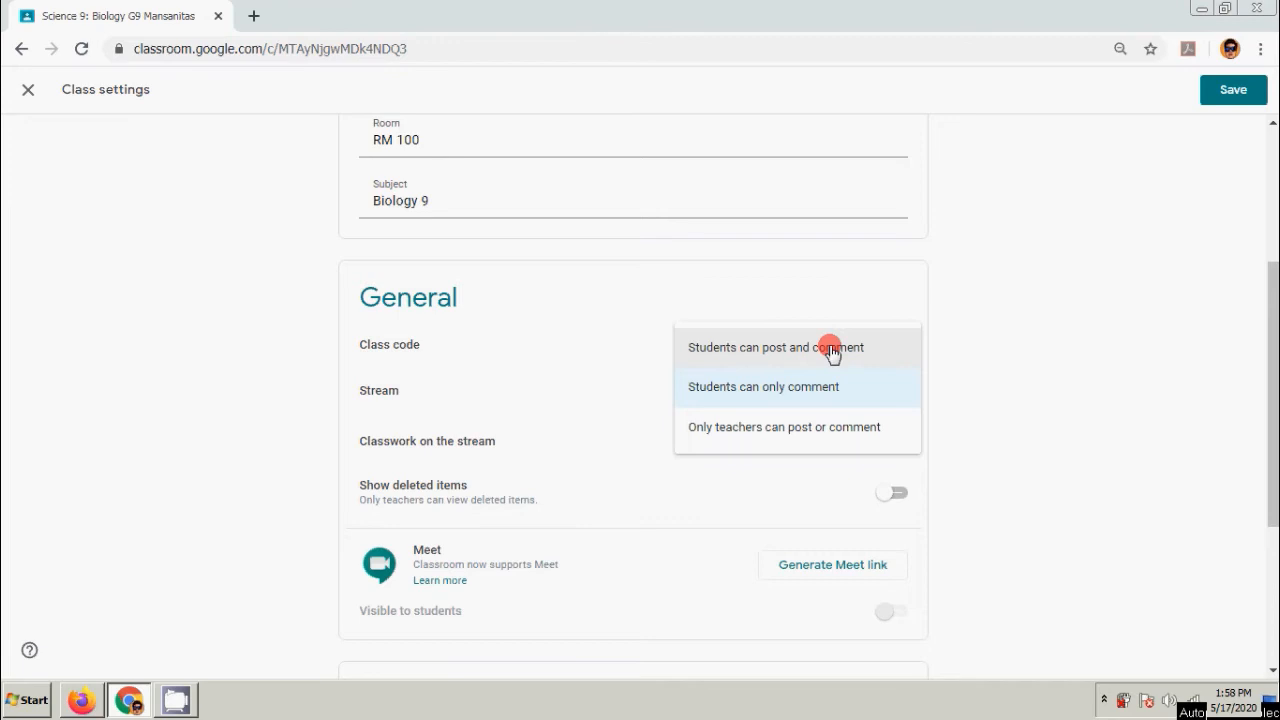
left_click(773, 388)
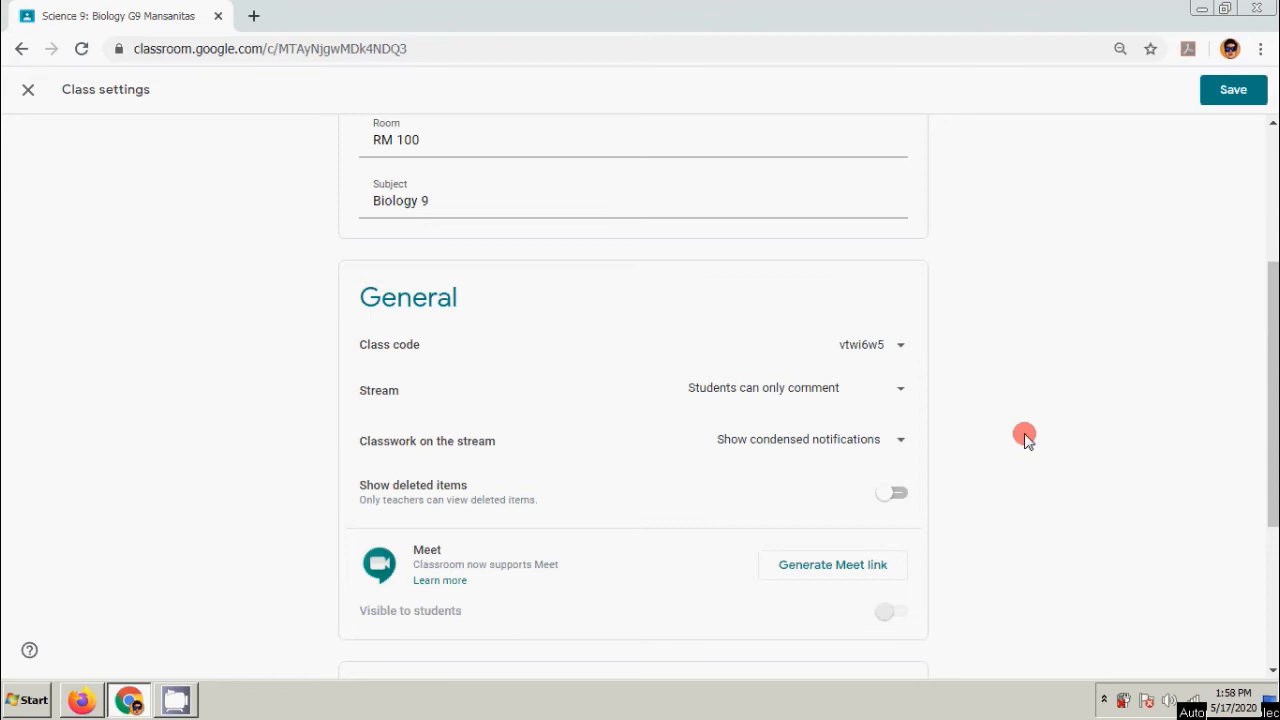
Read the note under Show deleted items and turn that setting on.
scroll(1000, 460, "down", 1)
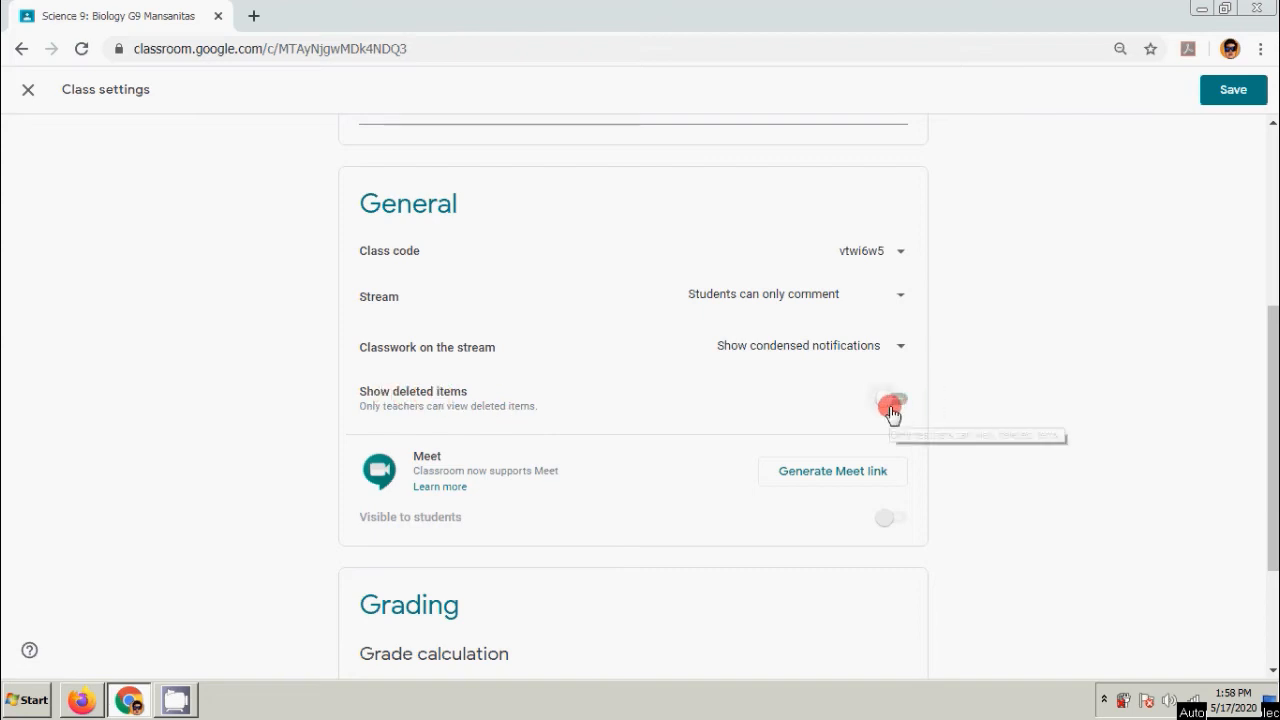
left_click_drag(363, 406, 549, 419)
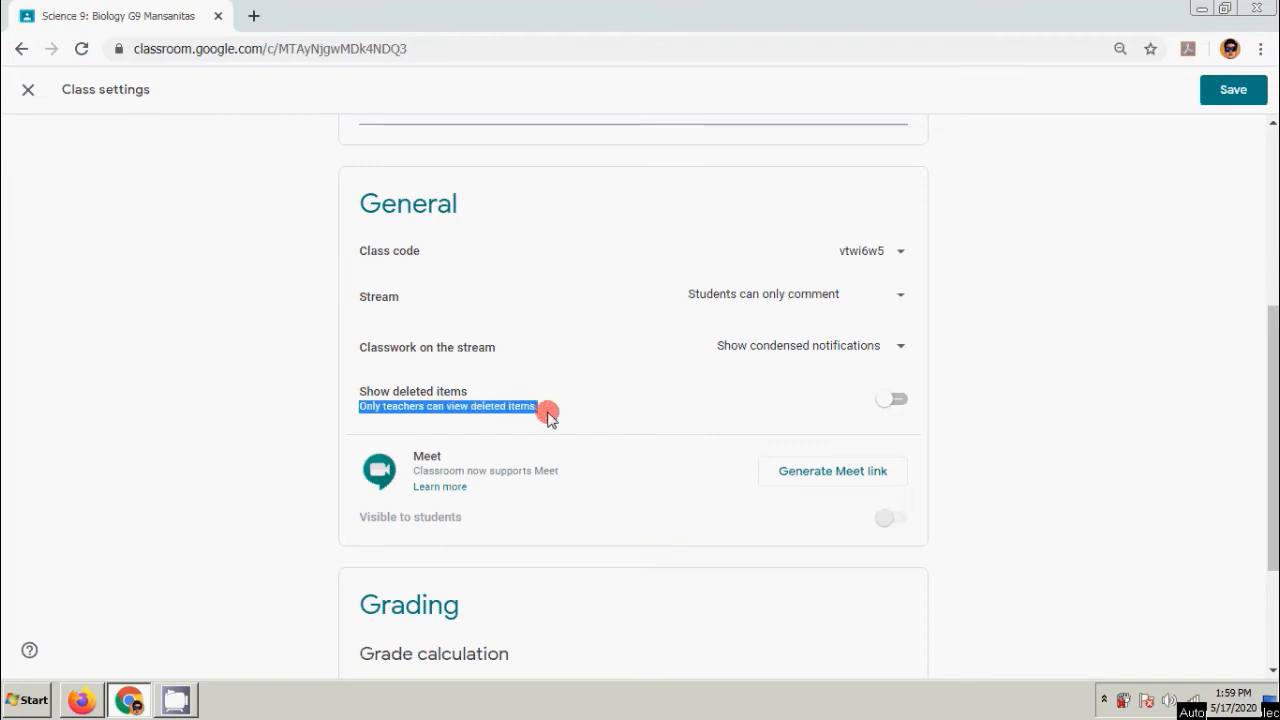
left_click(1064, 474)
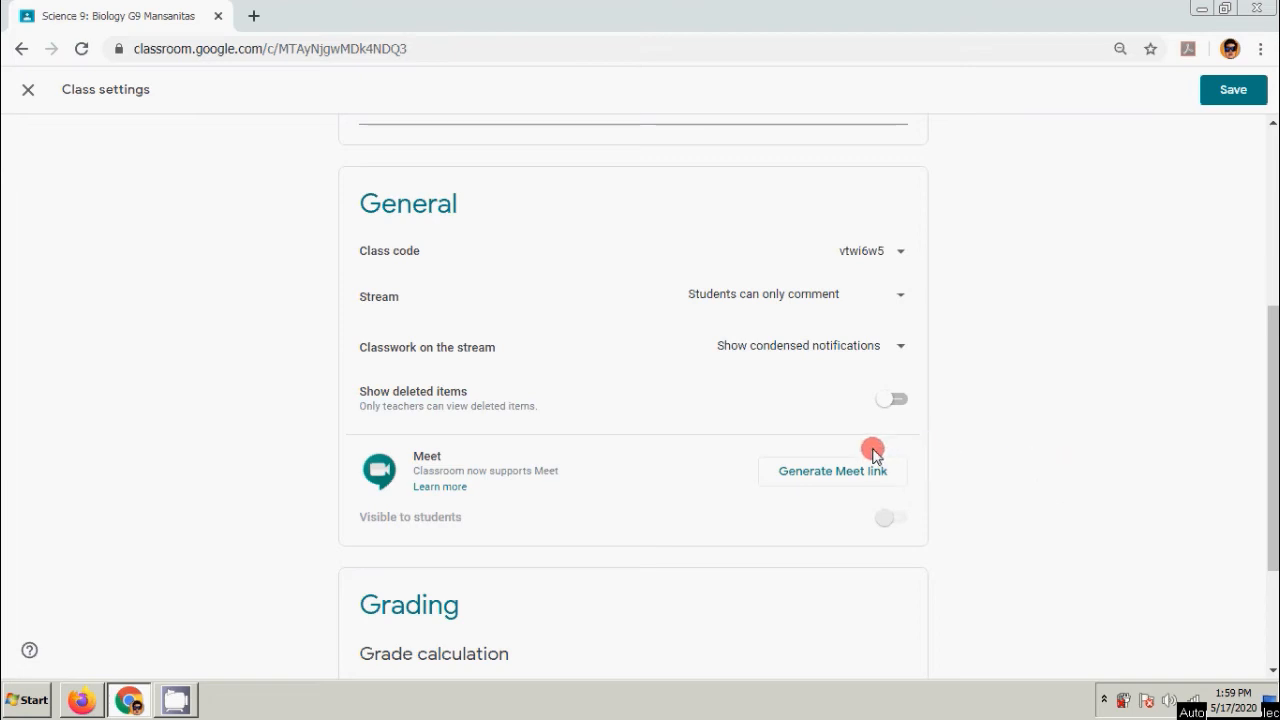
left_click(889, 405)
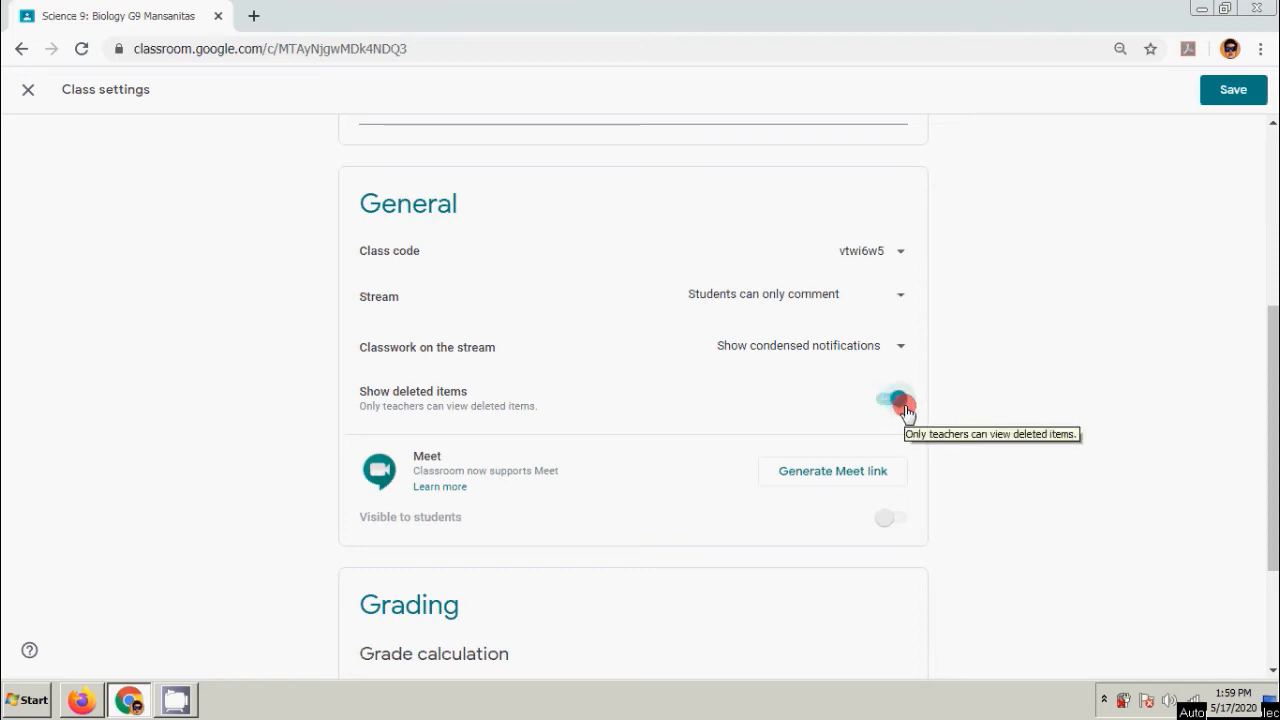
Set the overall grade calculation in the Grading section to "Total points".
scroll(406, 277, "down", 2)
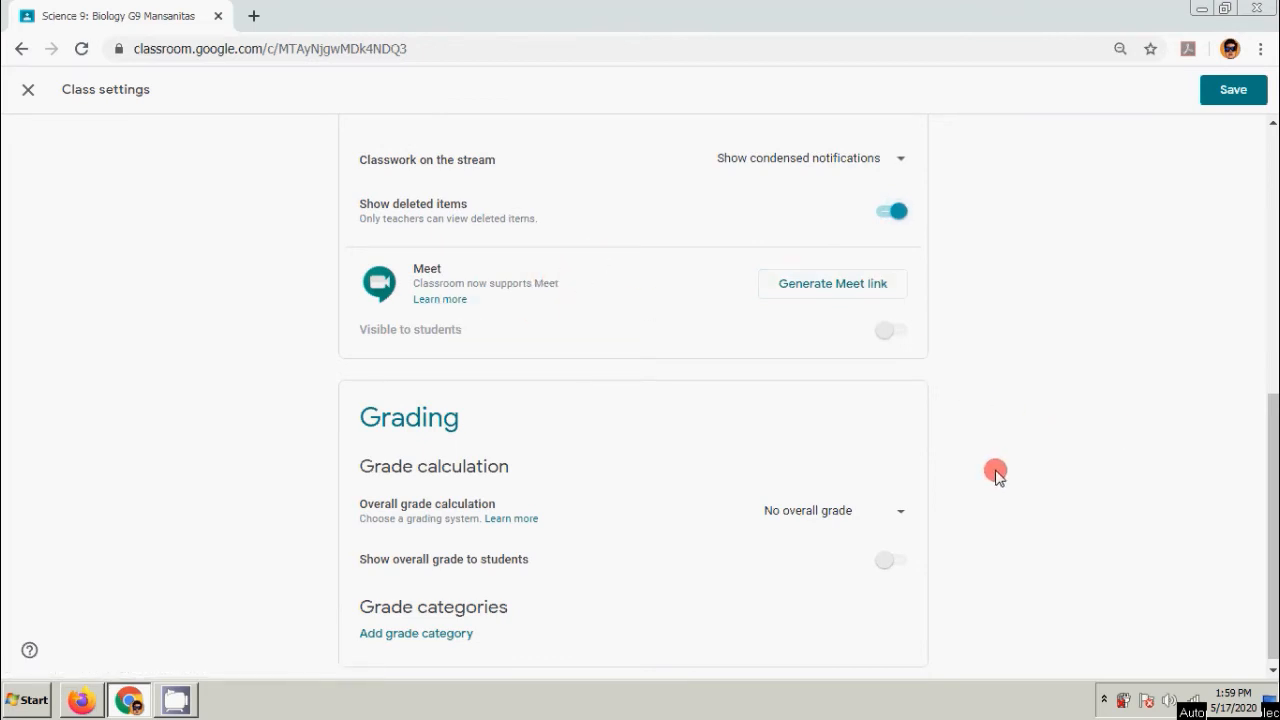
scroll(996, 474, "down", 1)
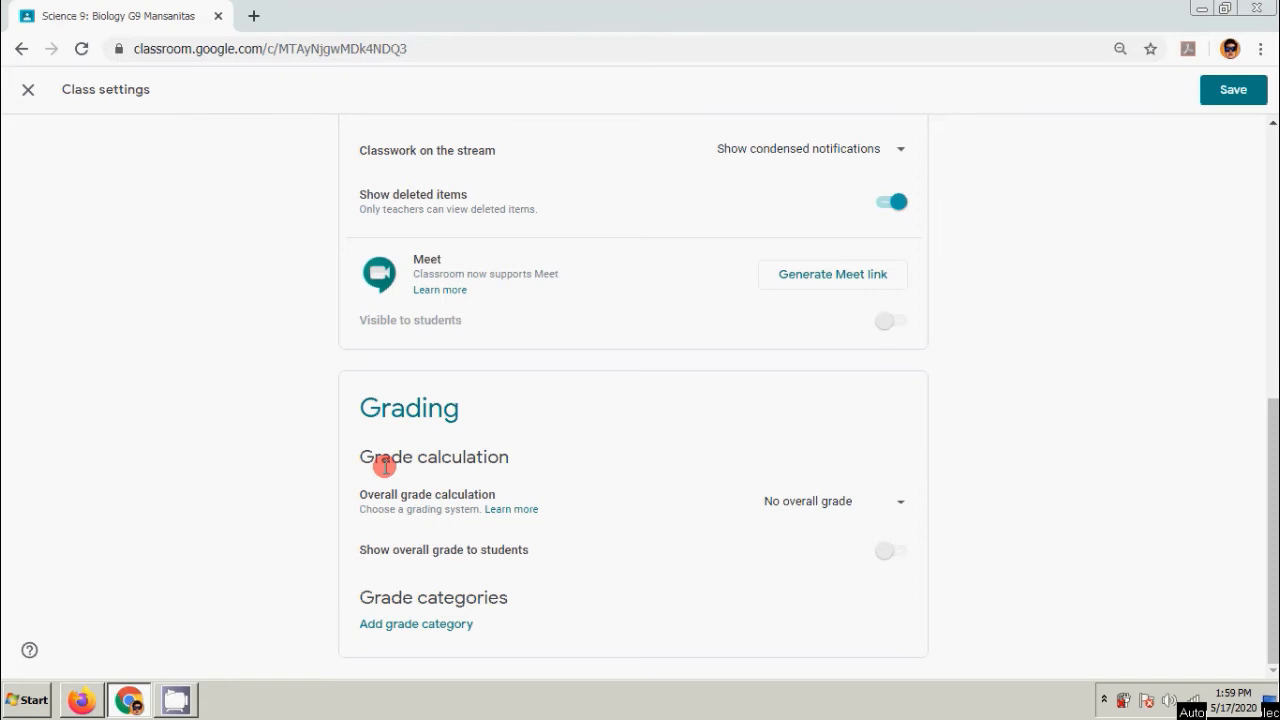
left_click_drag(361, 495, 483, 494)
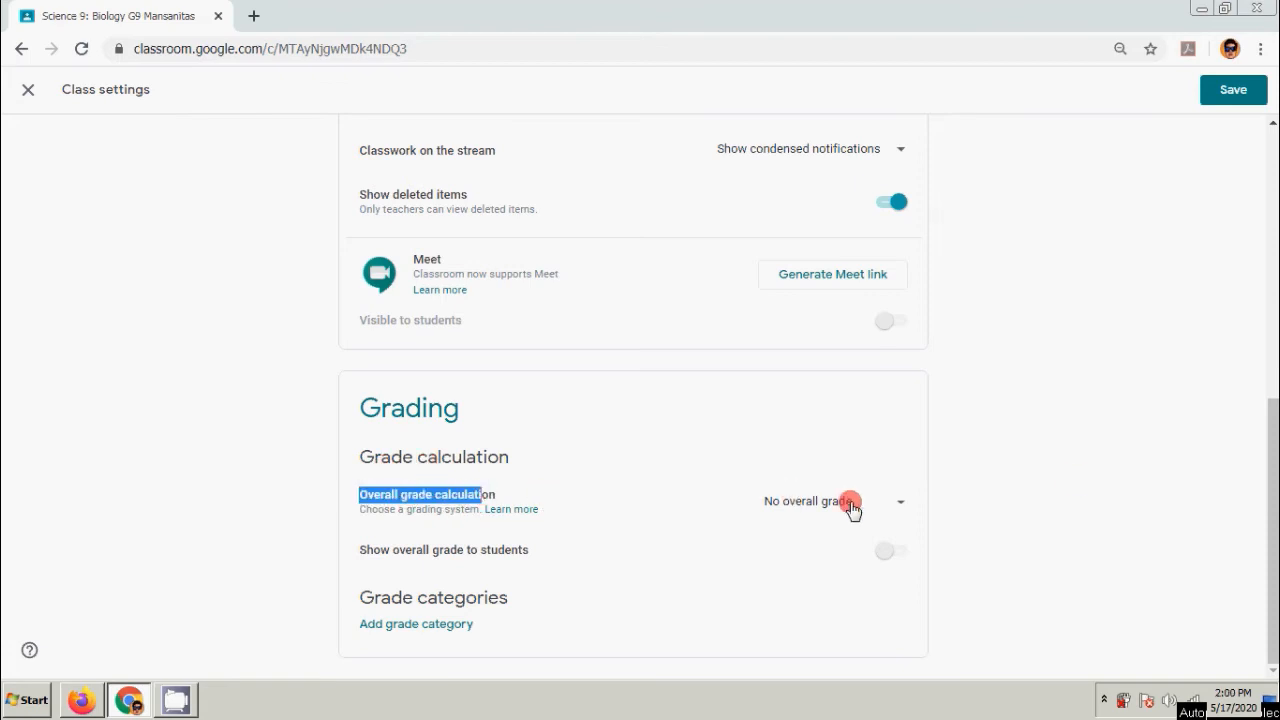
left_click(900, 503)
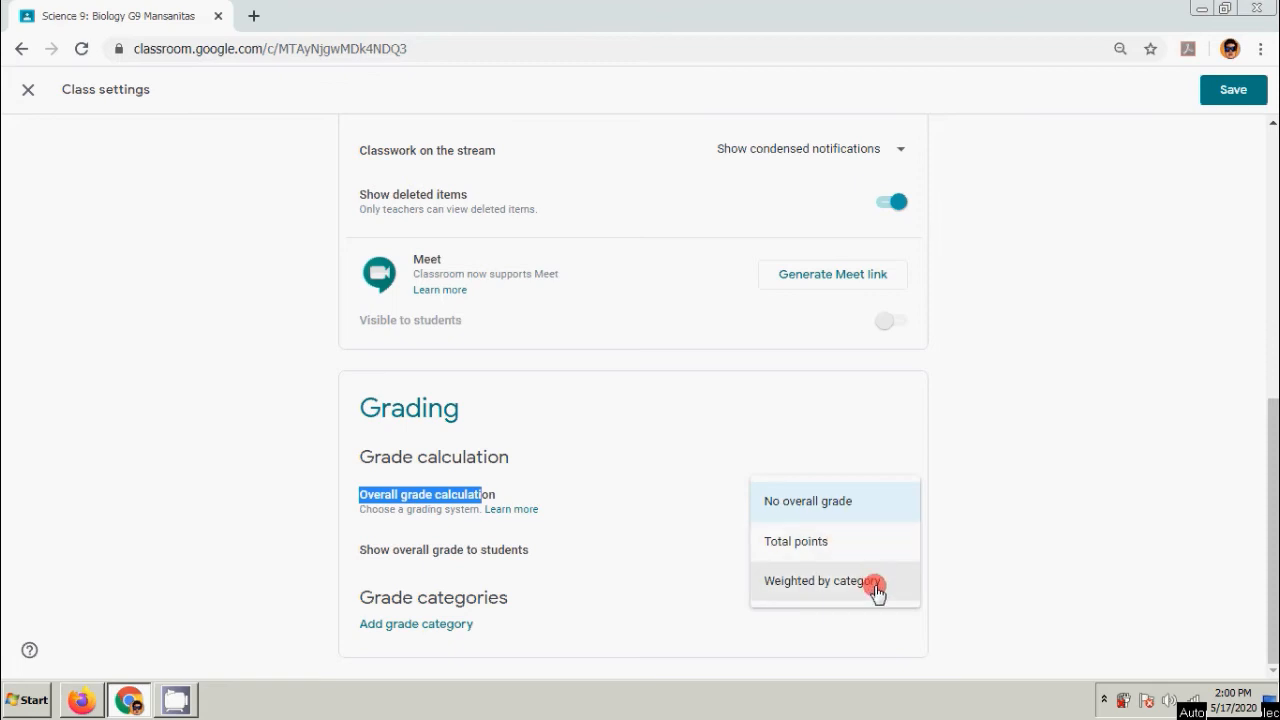
left_click(837, 549)
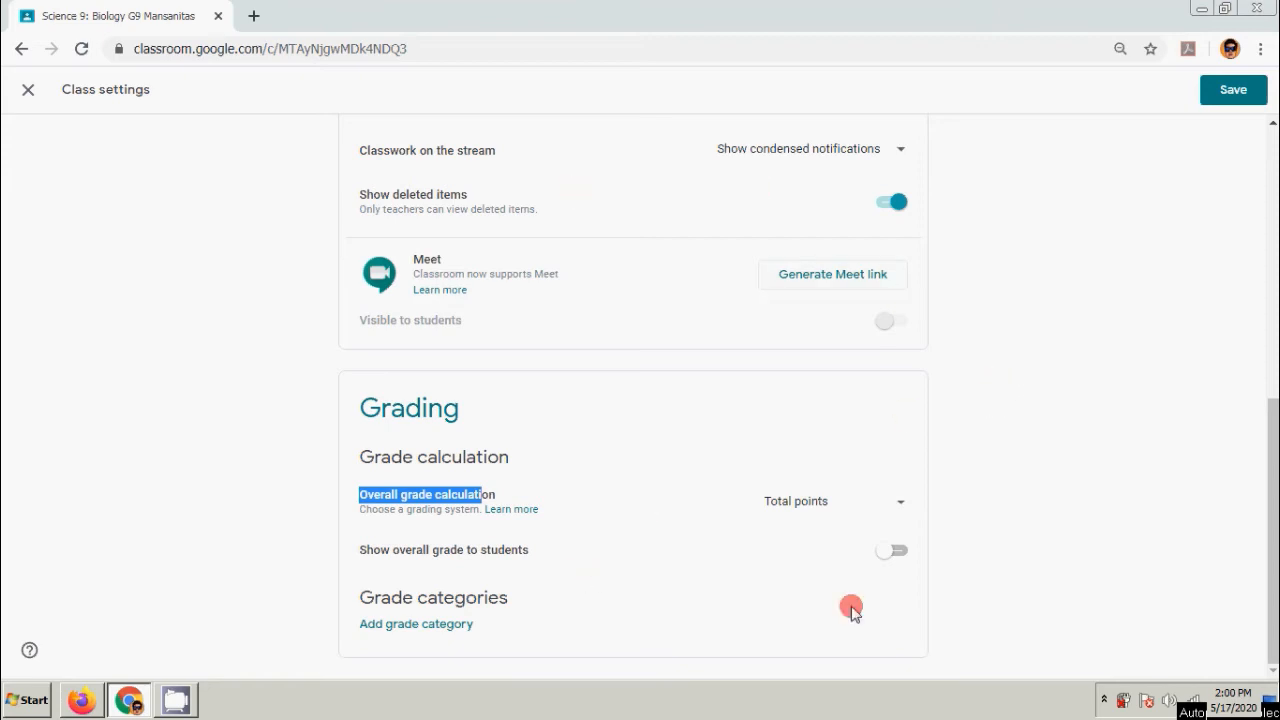
Turn on Show overall grade to students and keep "Total points" as the overall grade calculation.
left_click_drag(361, 549, 470, 549)
left_click(477, 549)
double_click(526, 549)
left_click(466, 547)
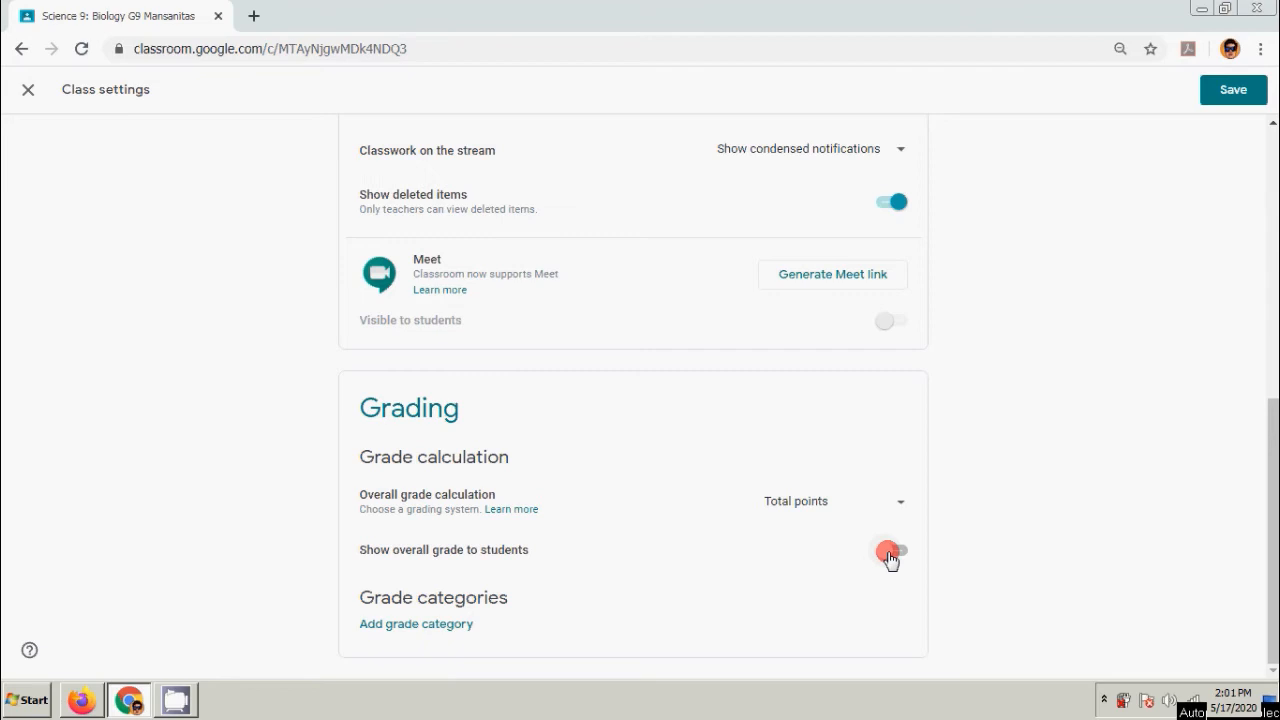
left_click(889, 554)
left_click(898, 553)
left_click(885, 554)
left_click(901, 505)
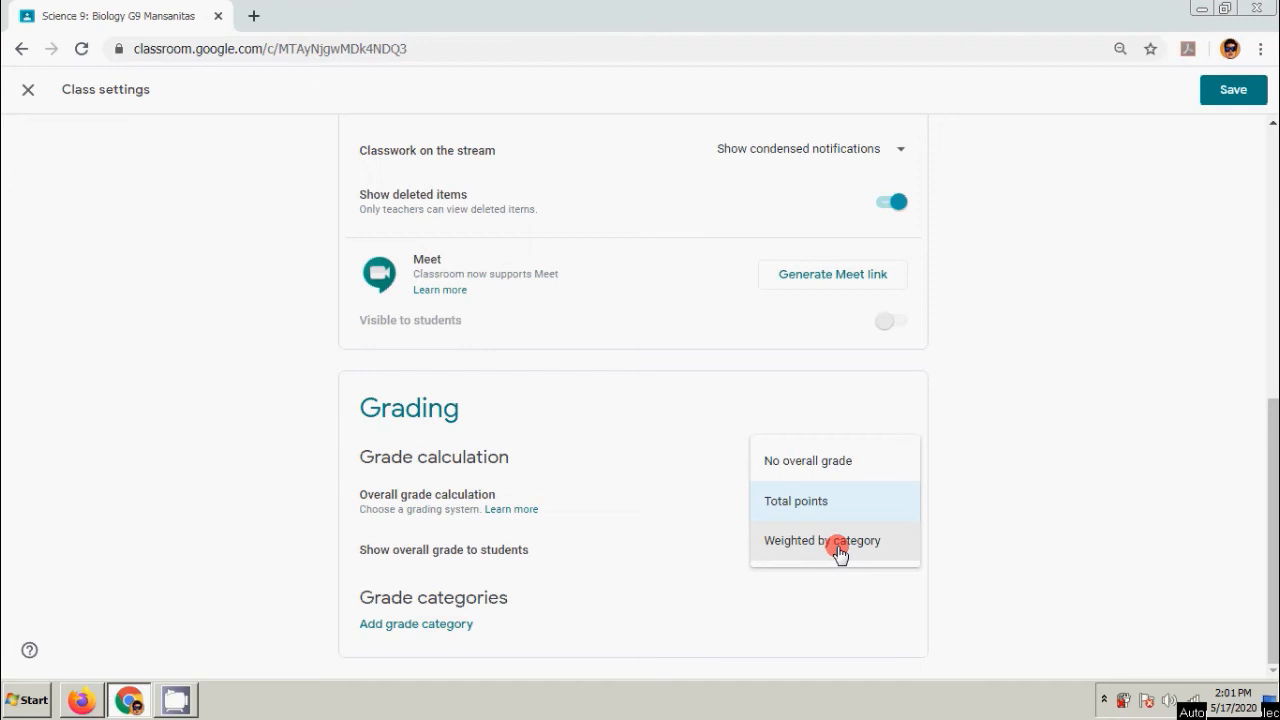
left_click(836, 508)
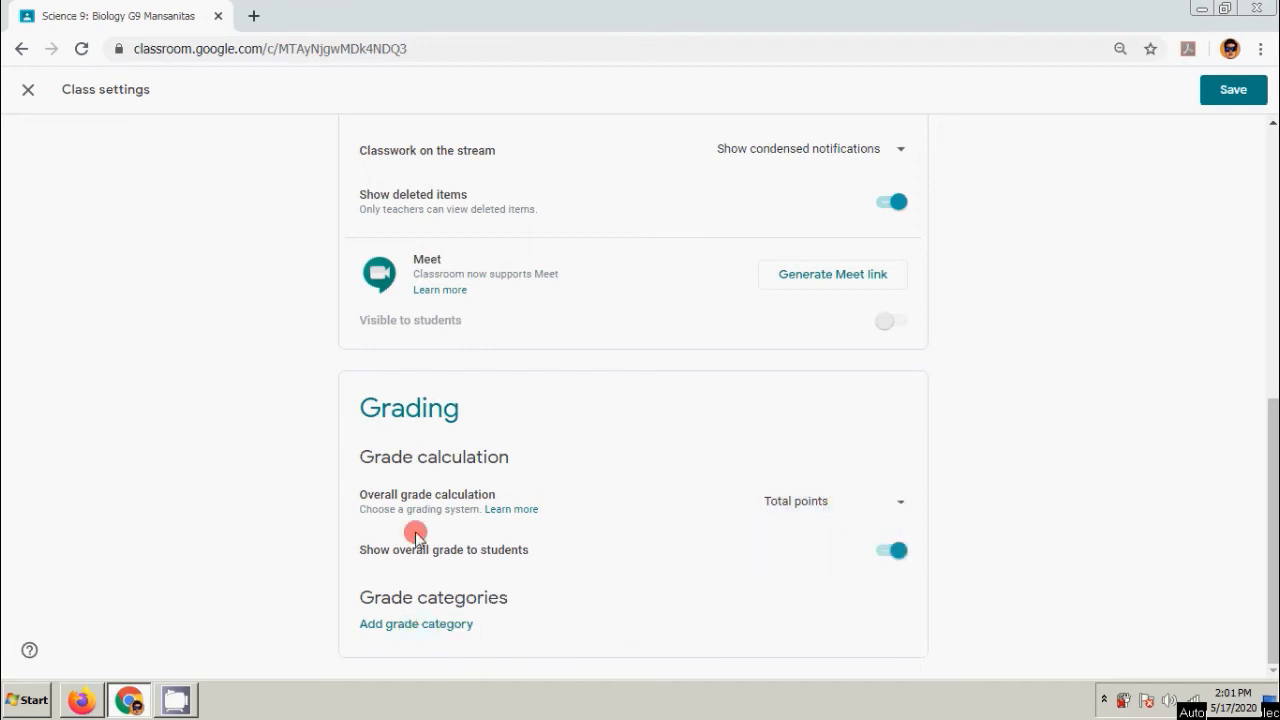
Save the class settings and check the stream for the deleted comment under the "Welcome!!" announcement.
scroll(1035, 535, "up", 10)
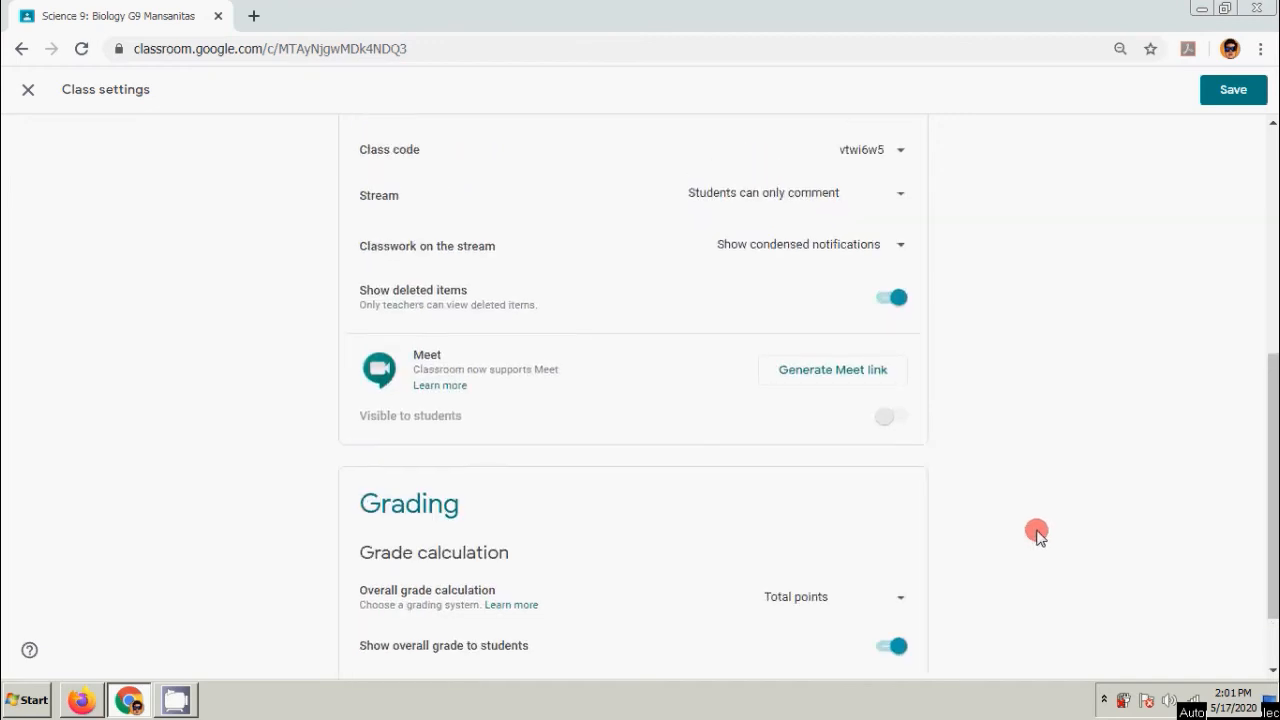
left_click(1229, 96)
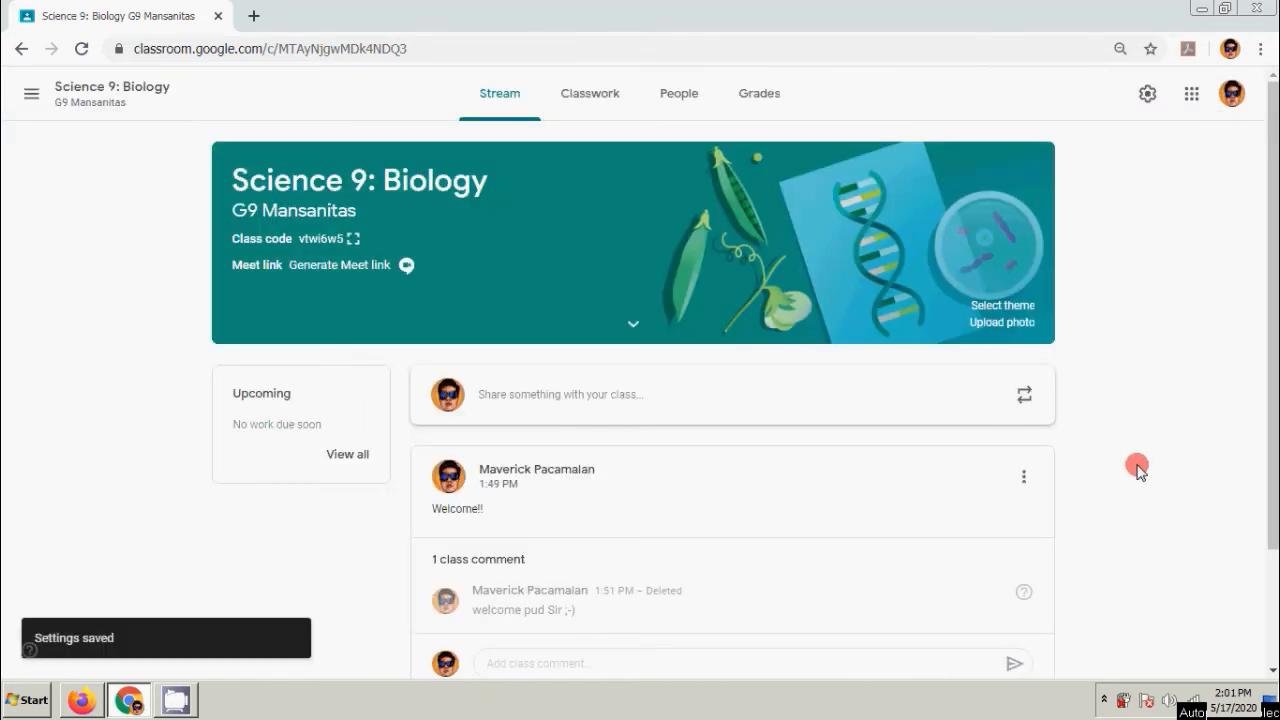
scroll(1120, 463, "down", 2)
scroll(1097, 457, "up", 2)
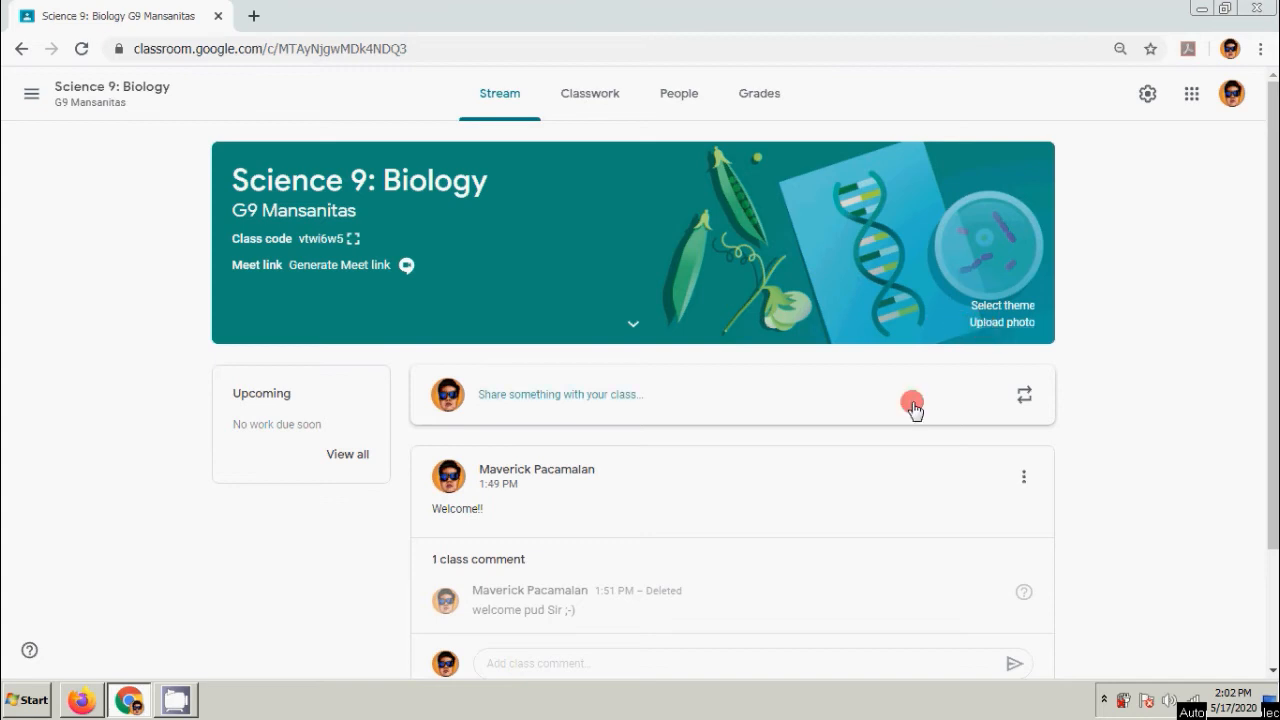
Check the subject and room details under the class banner and open the Classwork page.
left_click(636, 328)
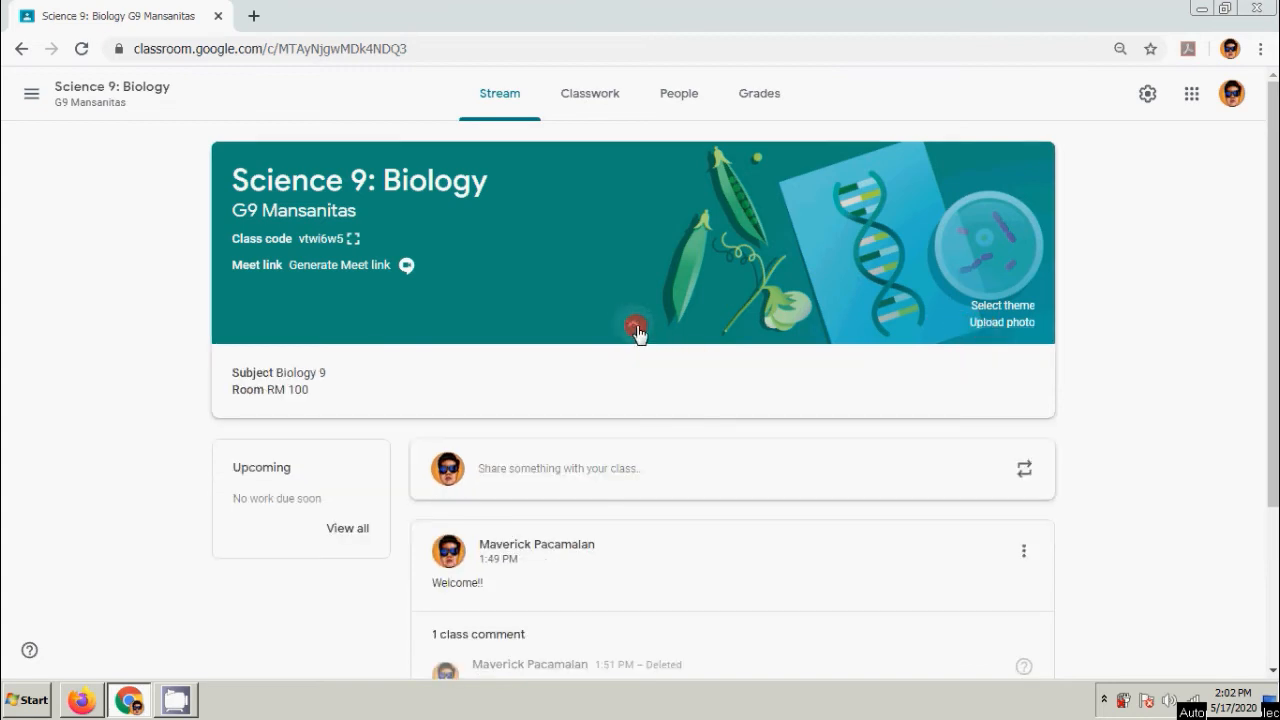
left_click(636, 328)
scroll(1105, 460, "down", 2)
scroll(1113, 484, "up", 2)
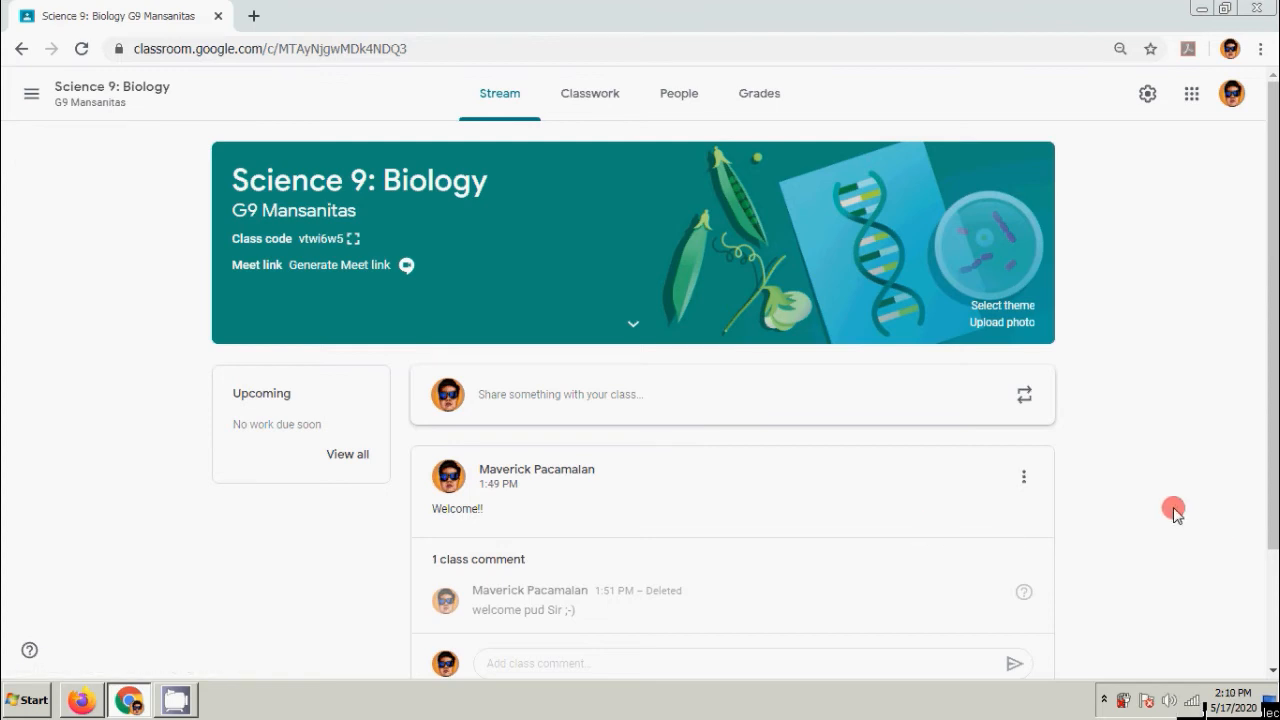
left_click(586, 106)
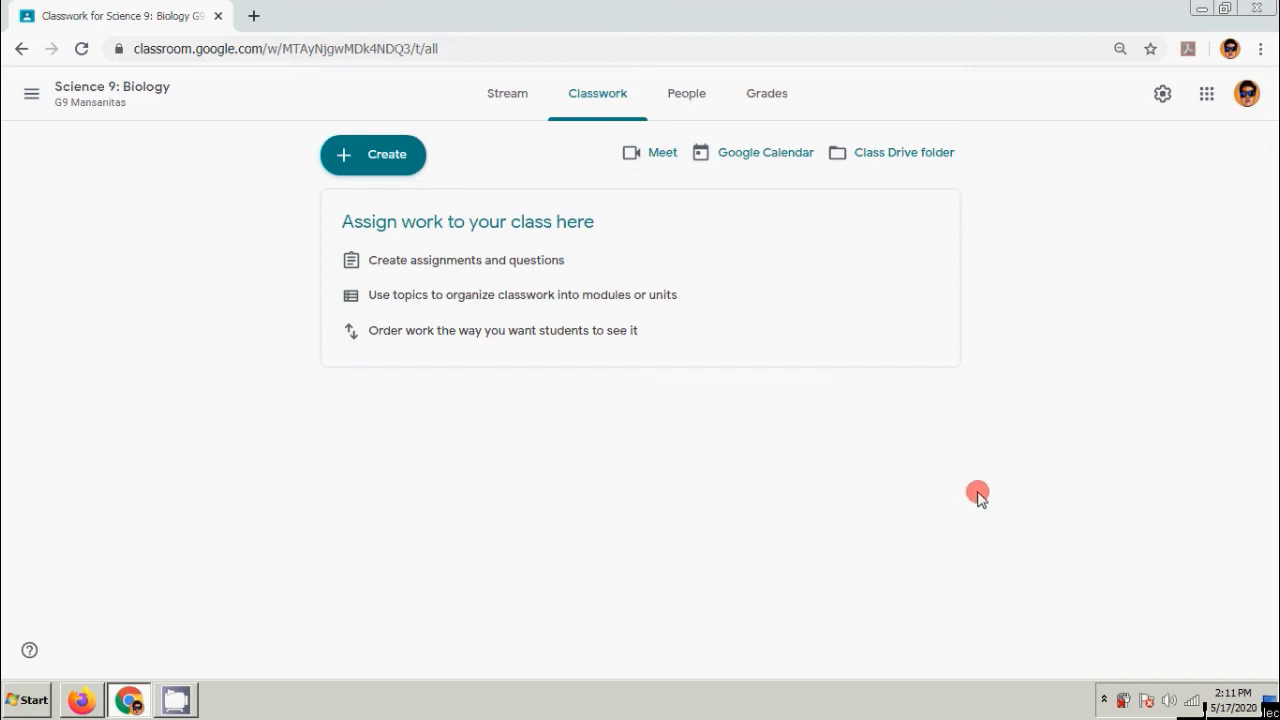
Create a new question in Classwork with the question text "What is your Full Name?".
left_click(363, 162)
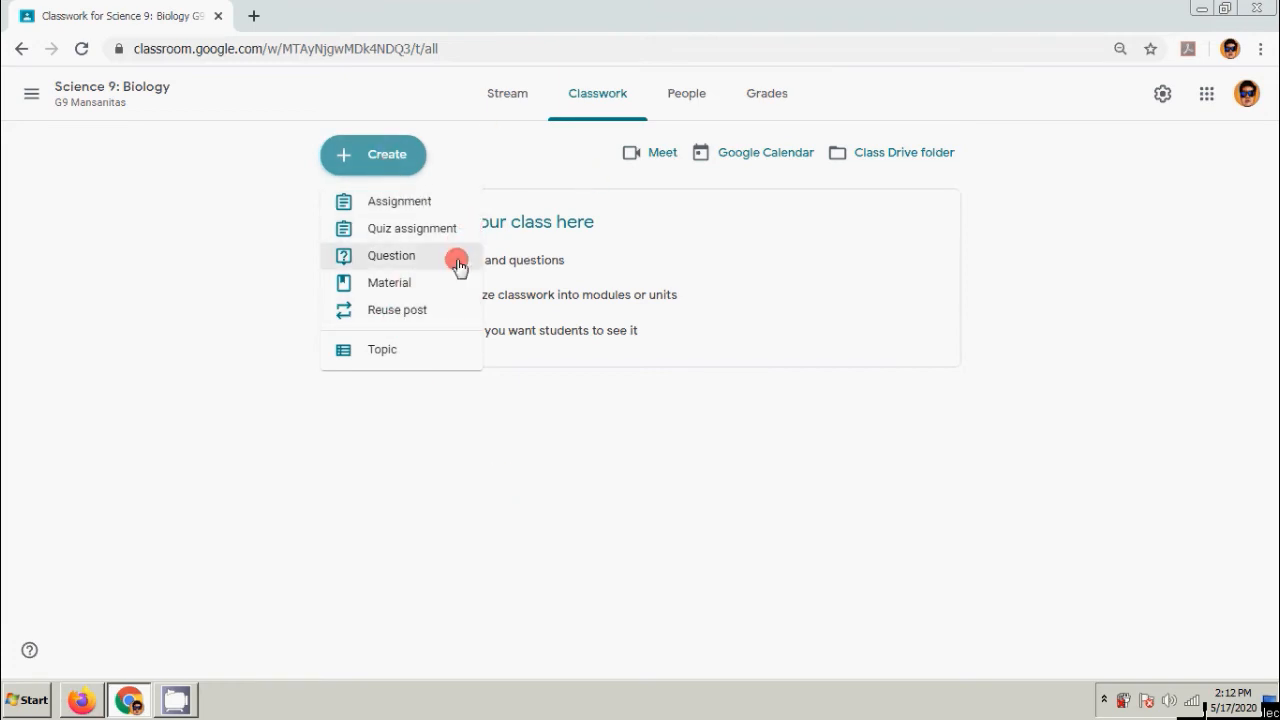
left_click(380, 260)
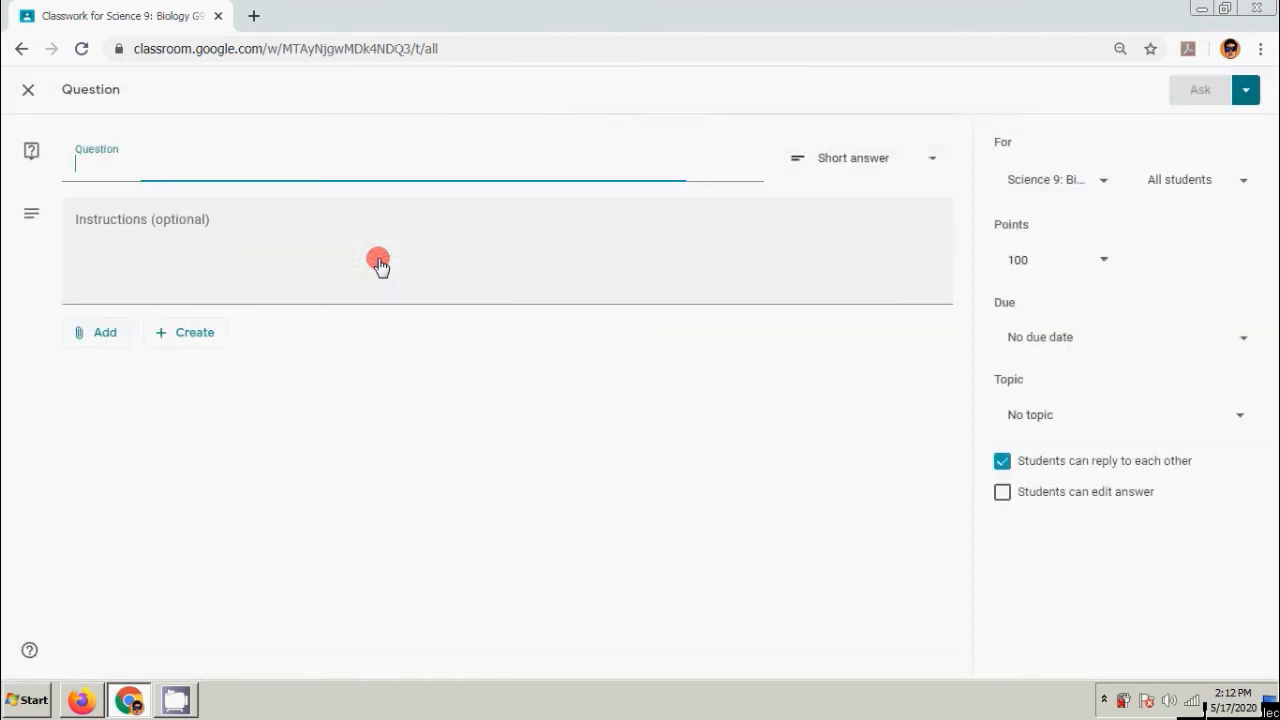
left_click(432, 426)
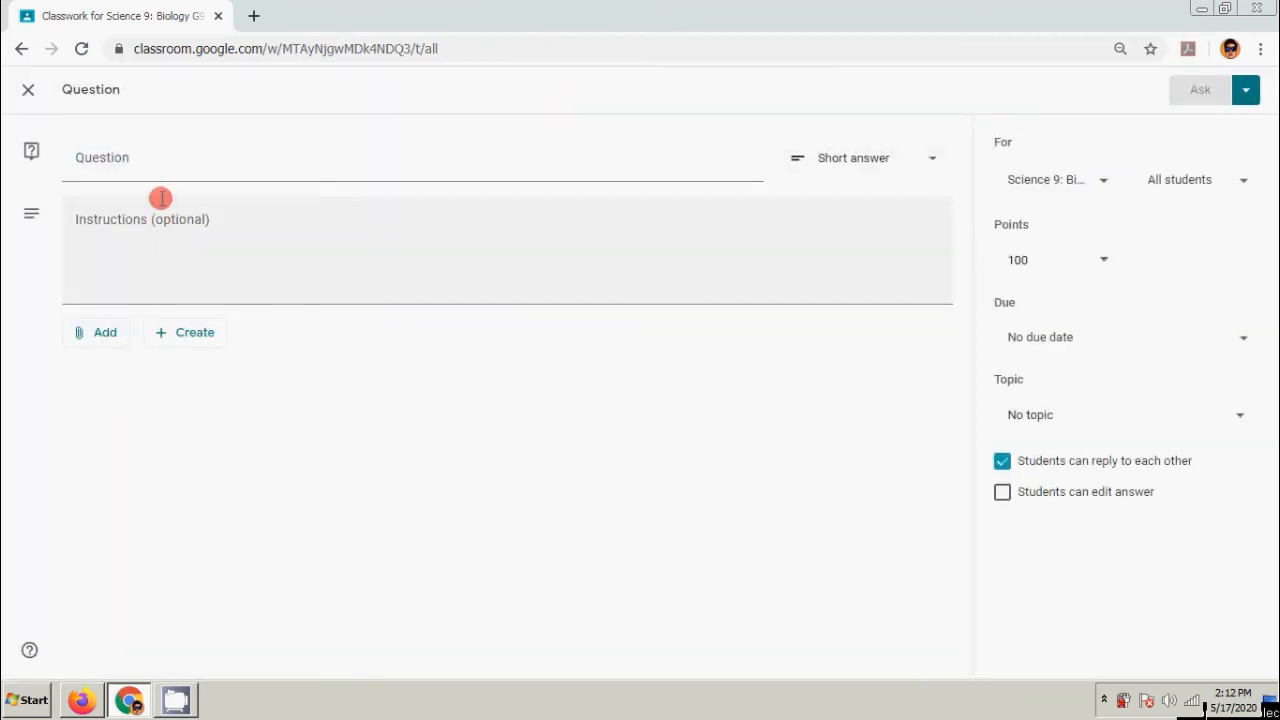
left_click(149, 161)
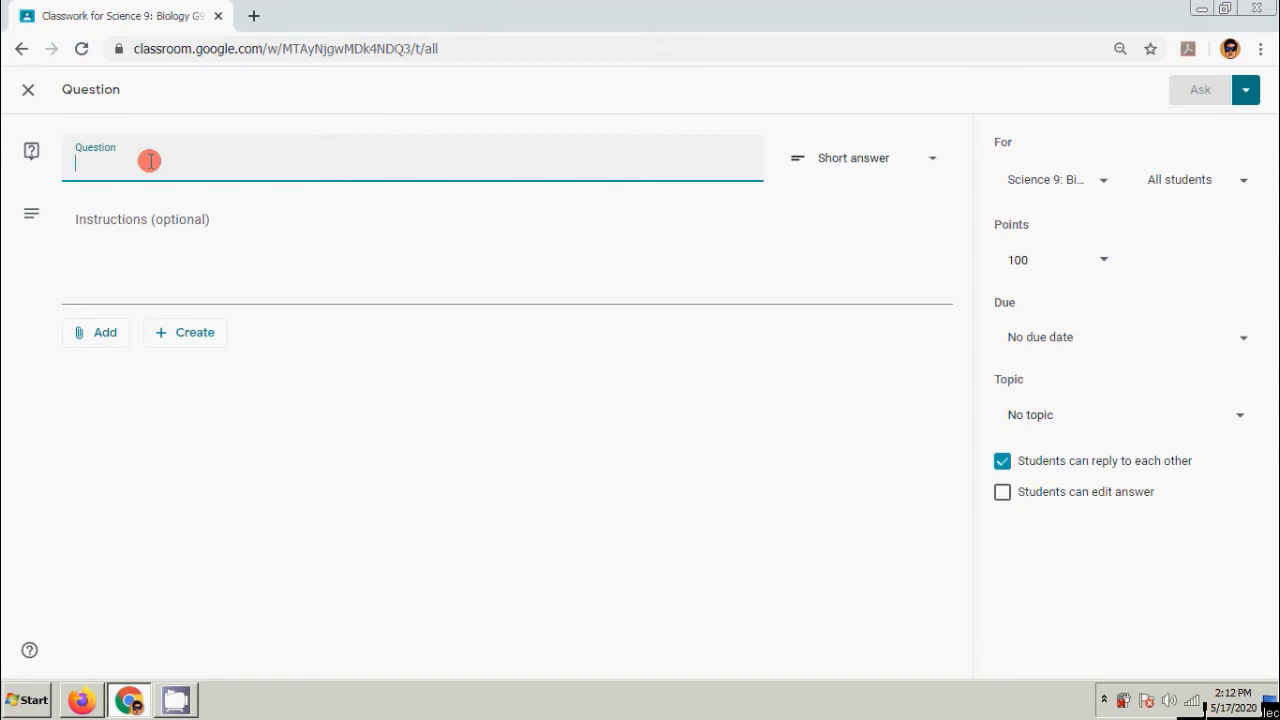
type("What is you")
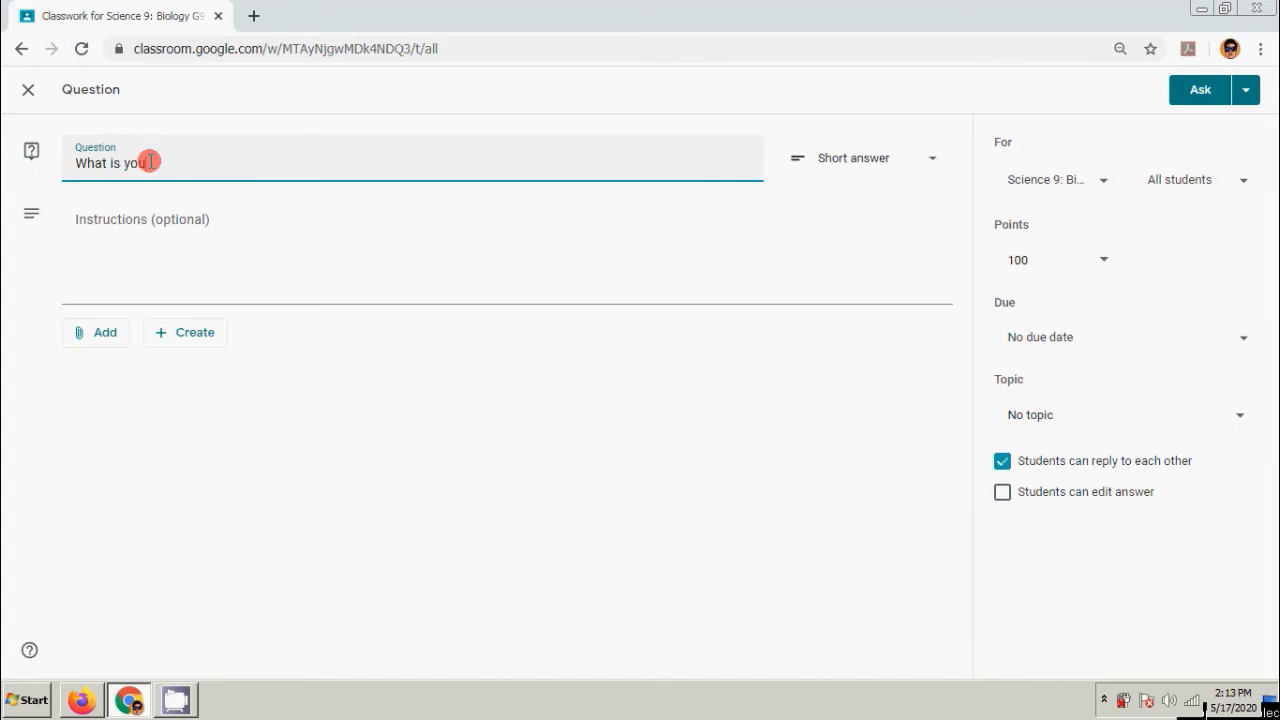
type("r Full Name")
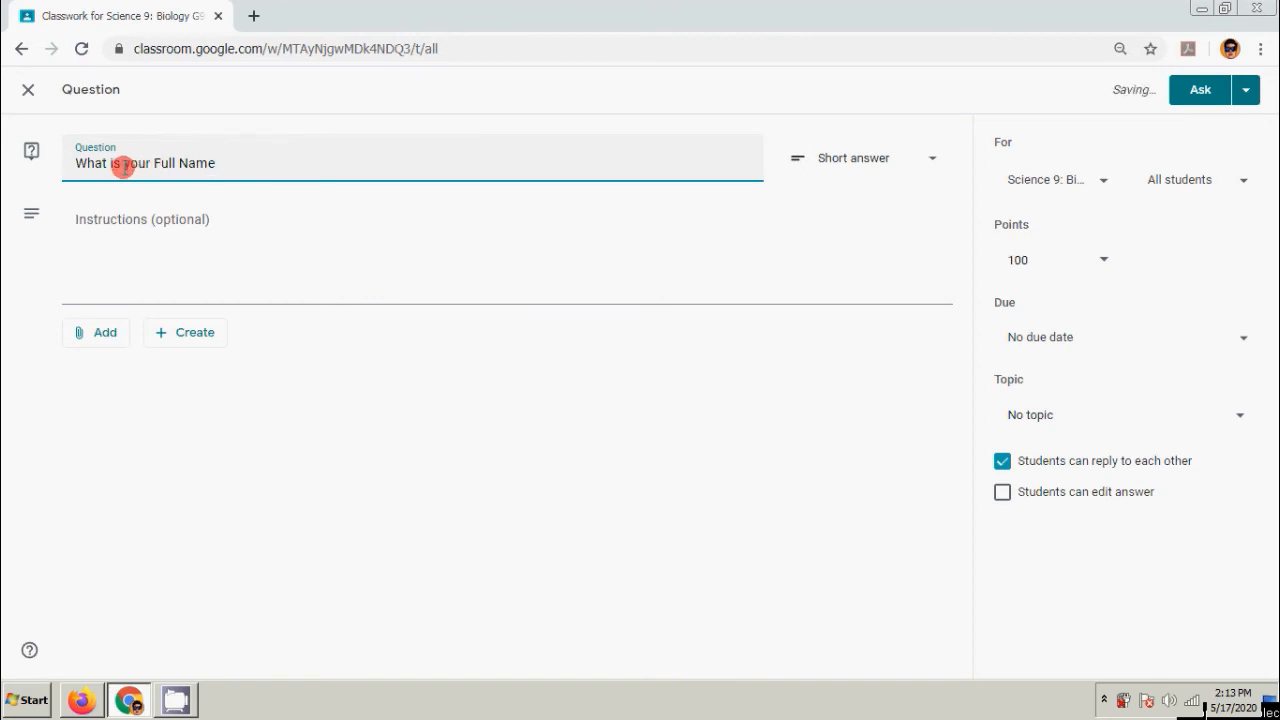
type("?")
Add the instructions "Use this format: FAMILY NAME, FIRST NAME, MI." to the question.
left_click(206, 234)
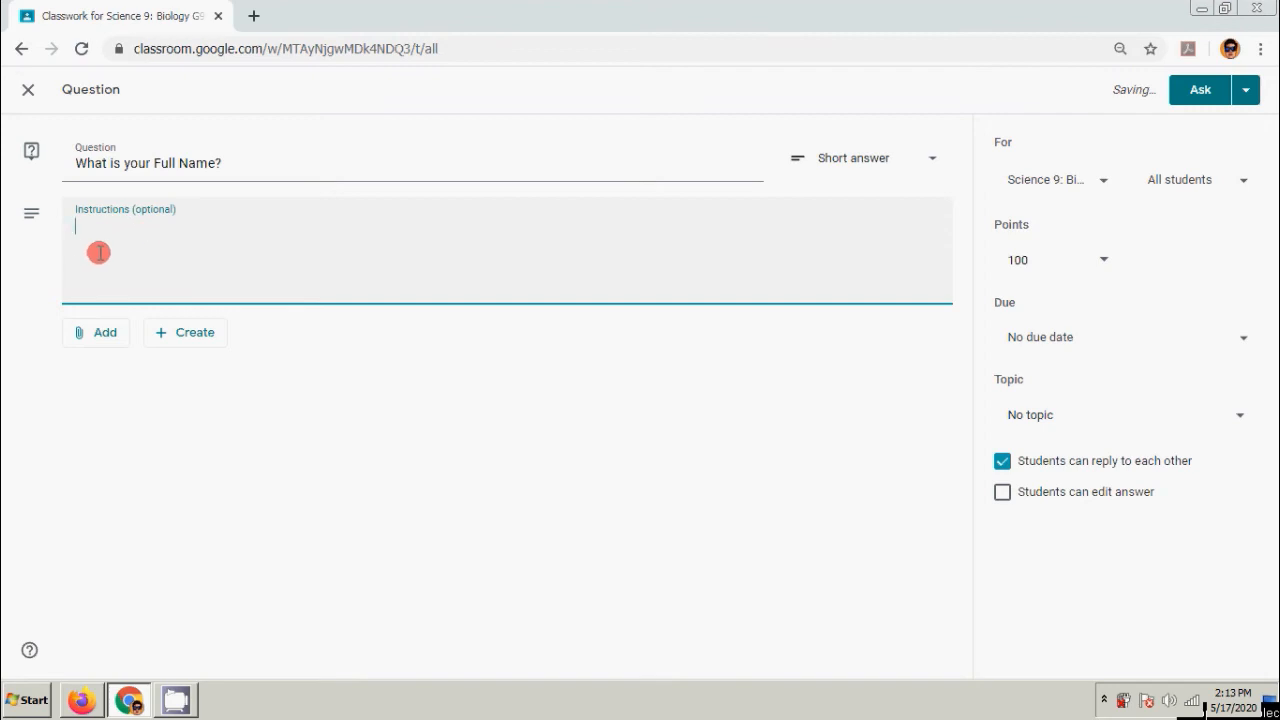
type("Use this form")
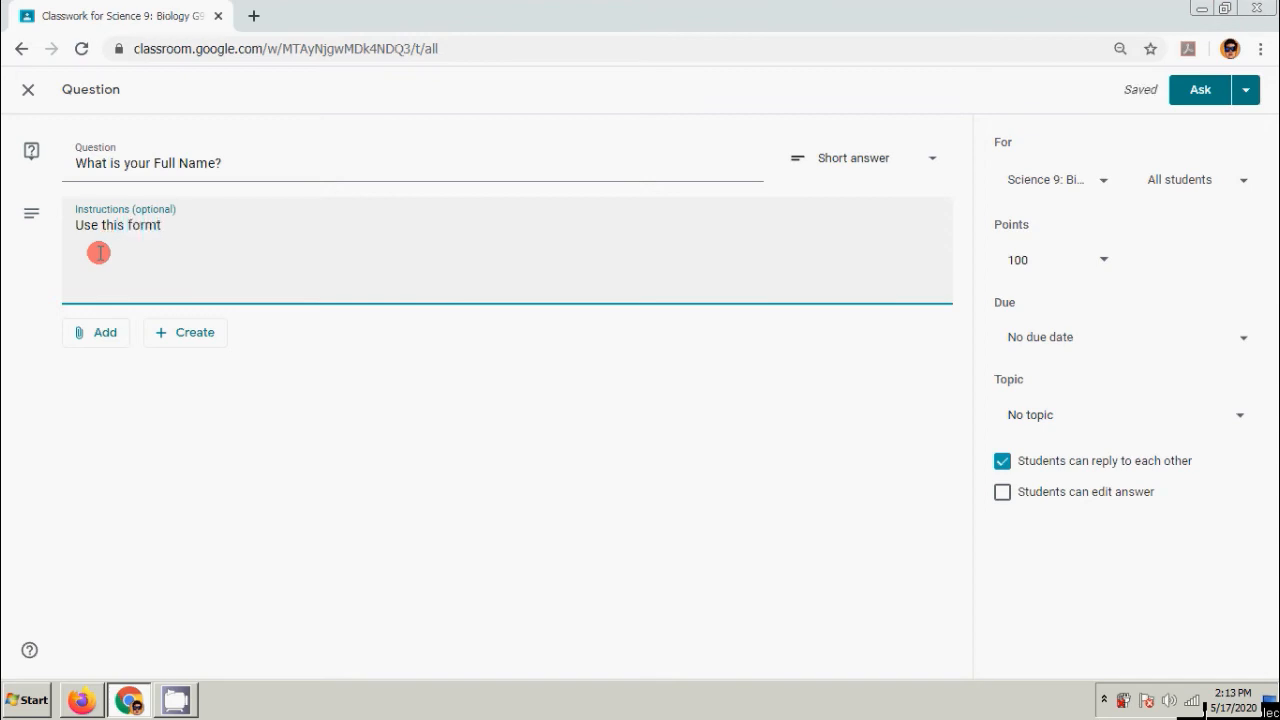
type("at: (")
key("BackSpace")
type("FAMILY NAME")
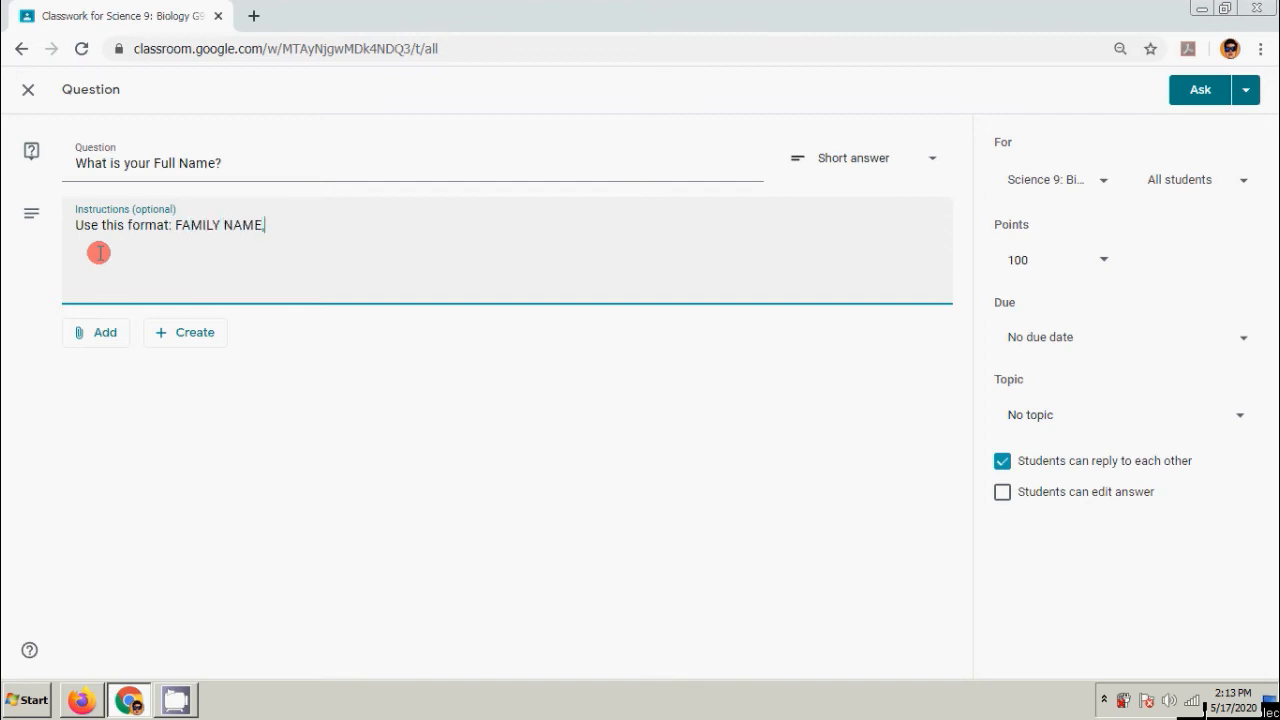
type(", FIRST NAME, MI.")
left_click(397, 400)
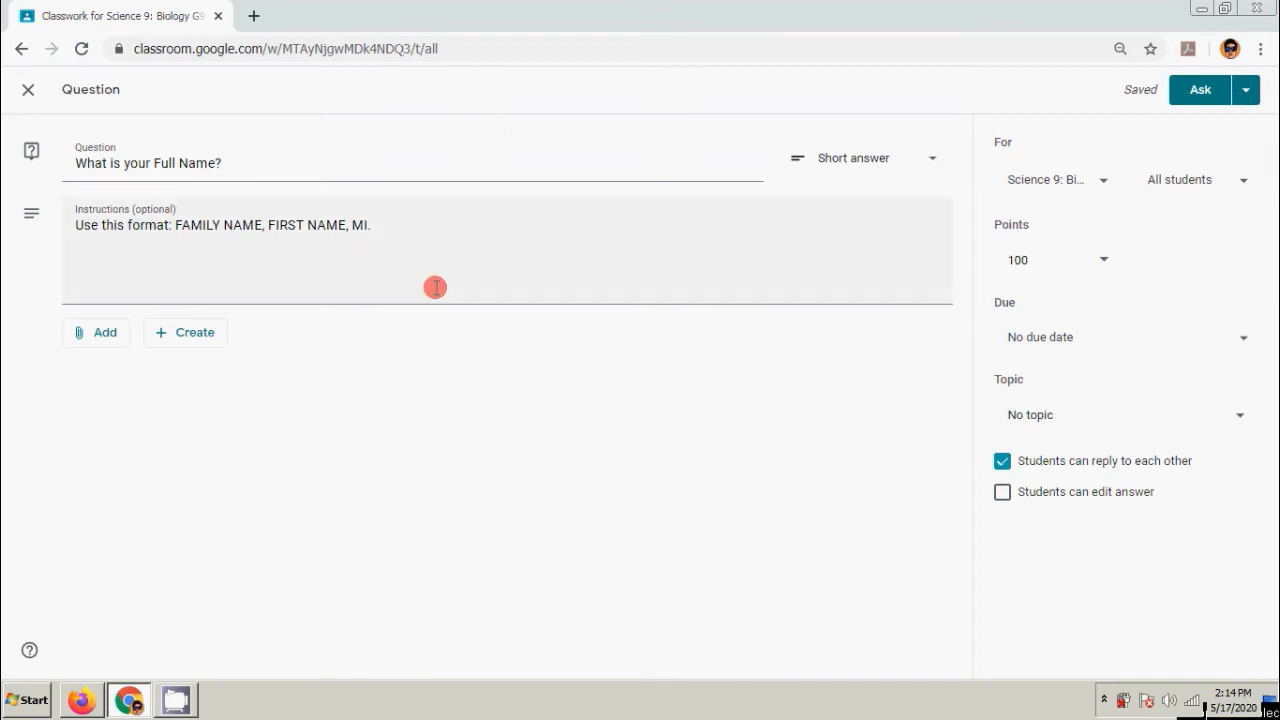
left_click_drag(87, 163, 140, 168)
left_click(178, 163)
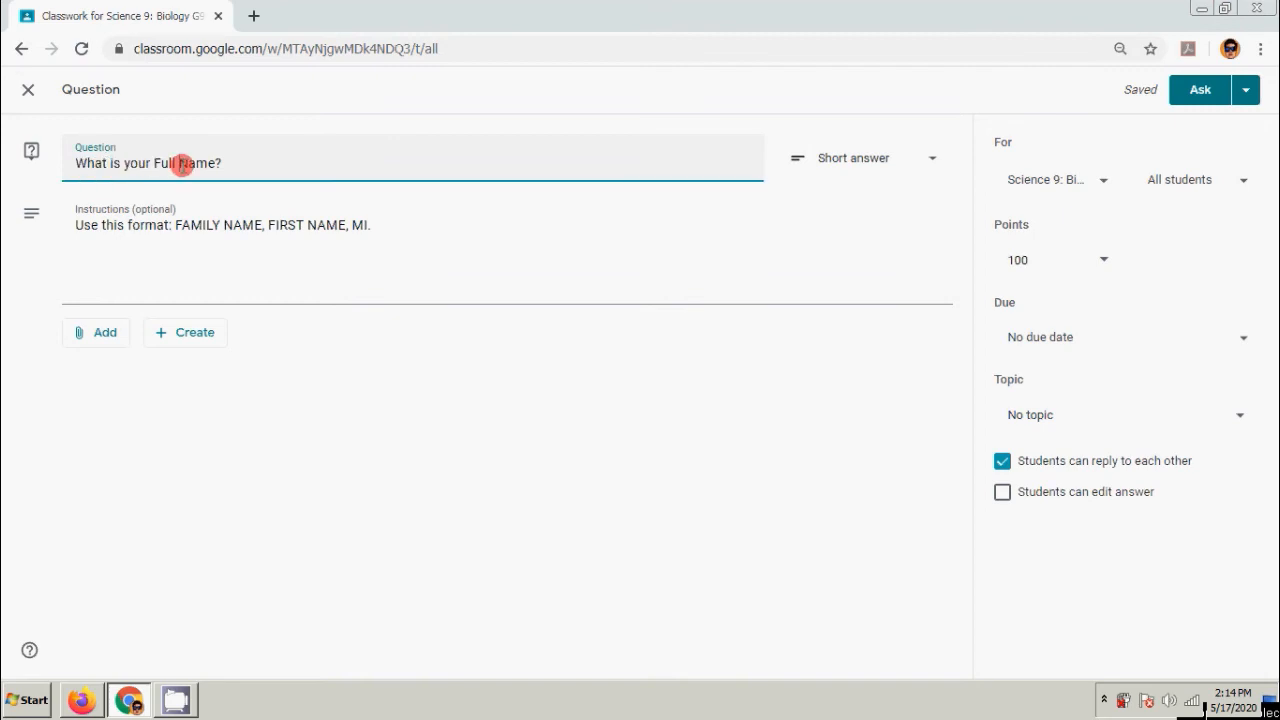
left_click(233, 226)
left_click(457, 451)
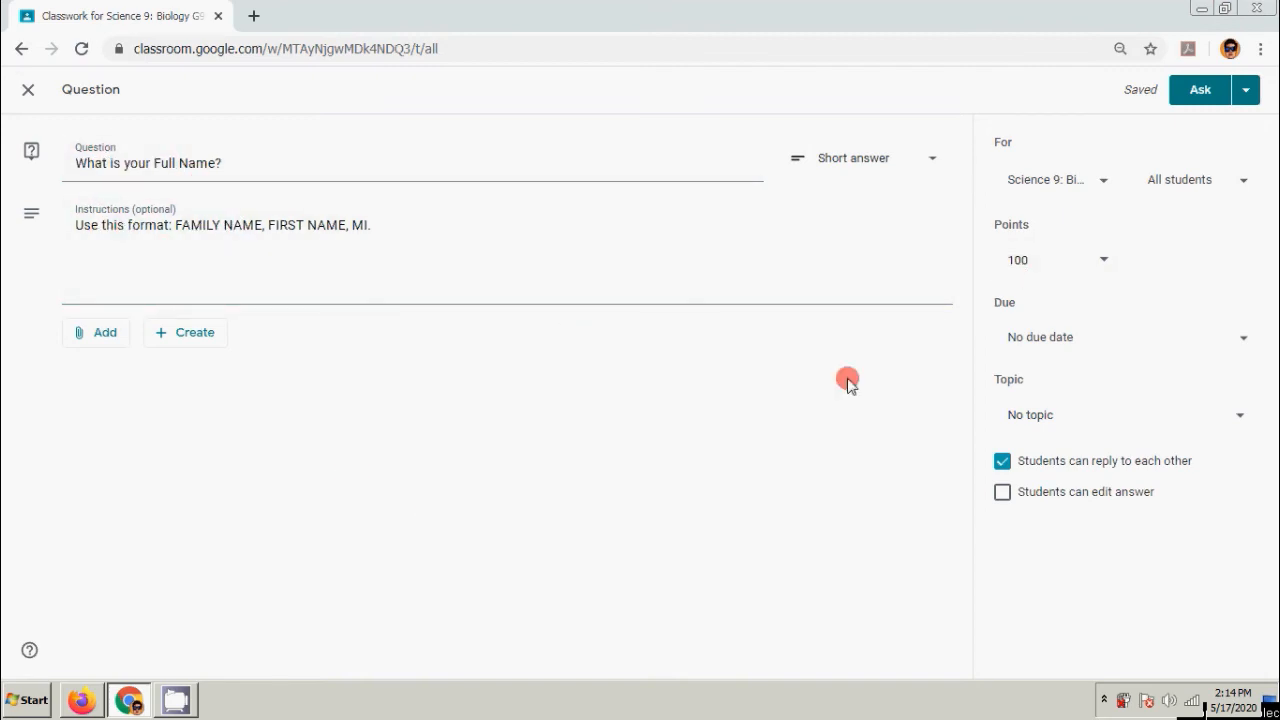
Check the question's attachment sources and the available class and student recipients.
left_click(82, 340)
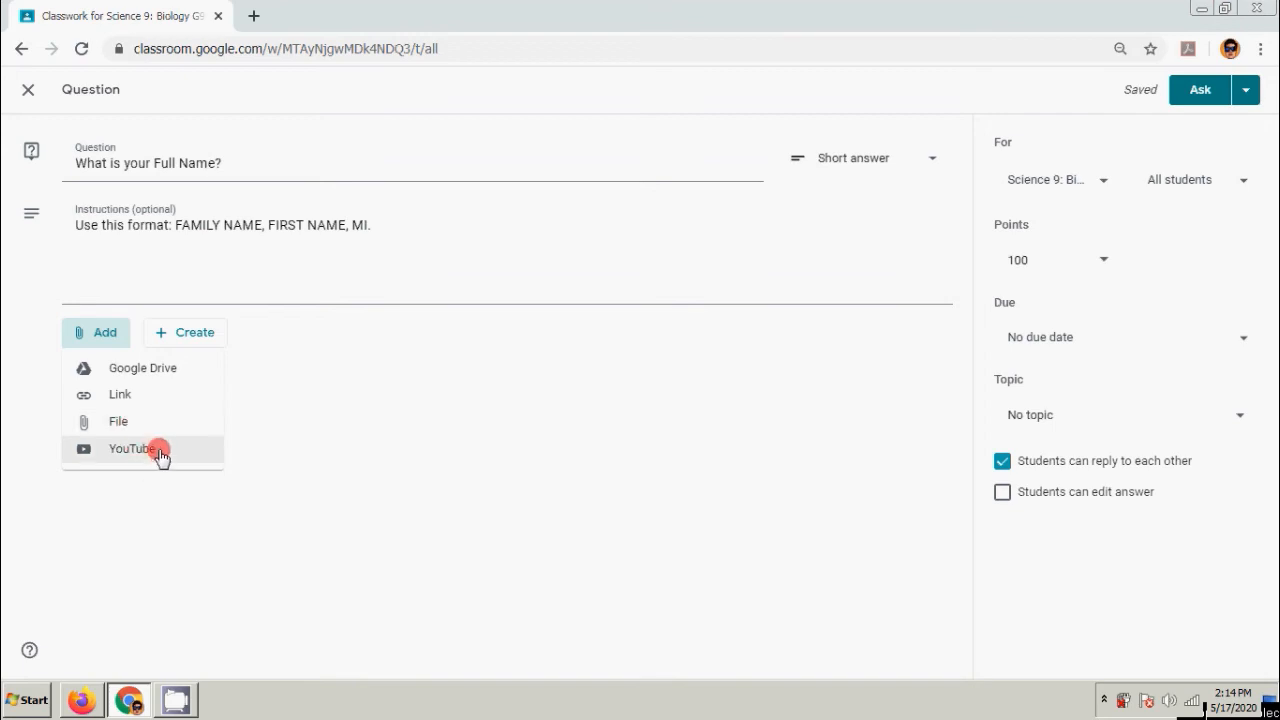
left_click(414, 421)
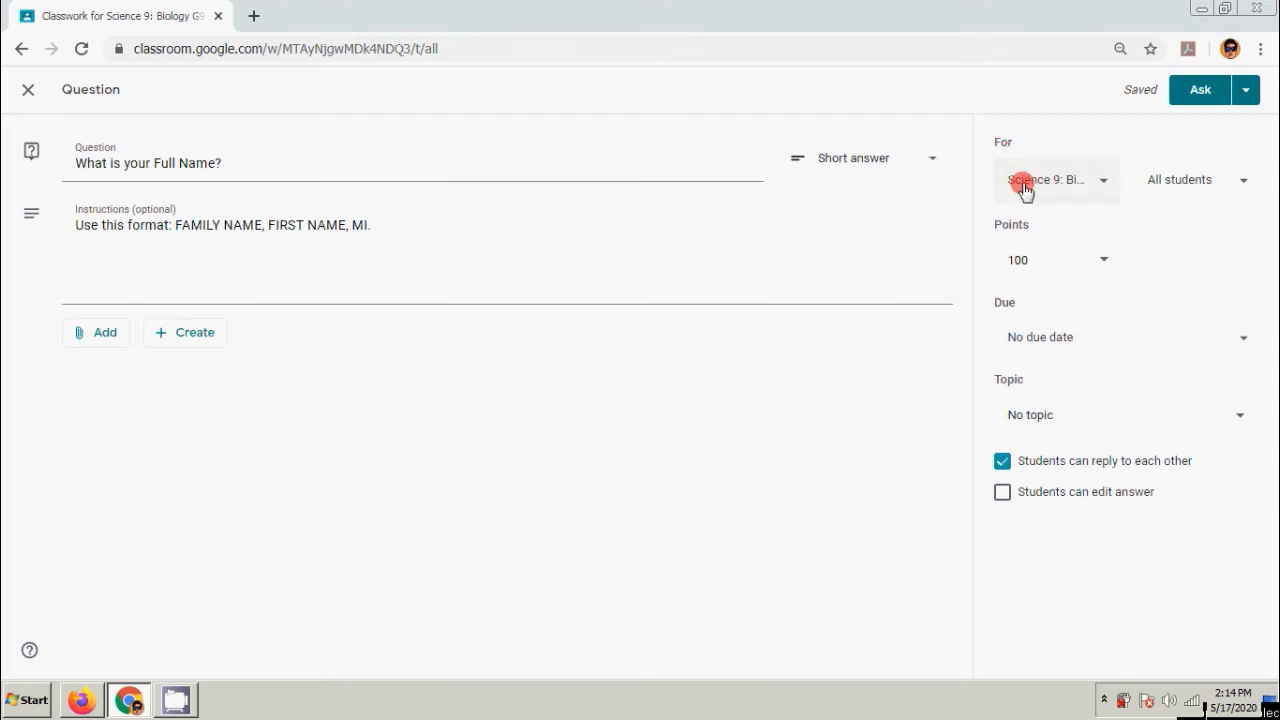
left_click(1105, 188)
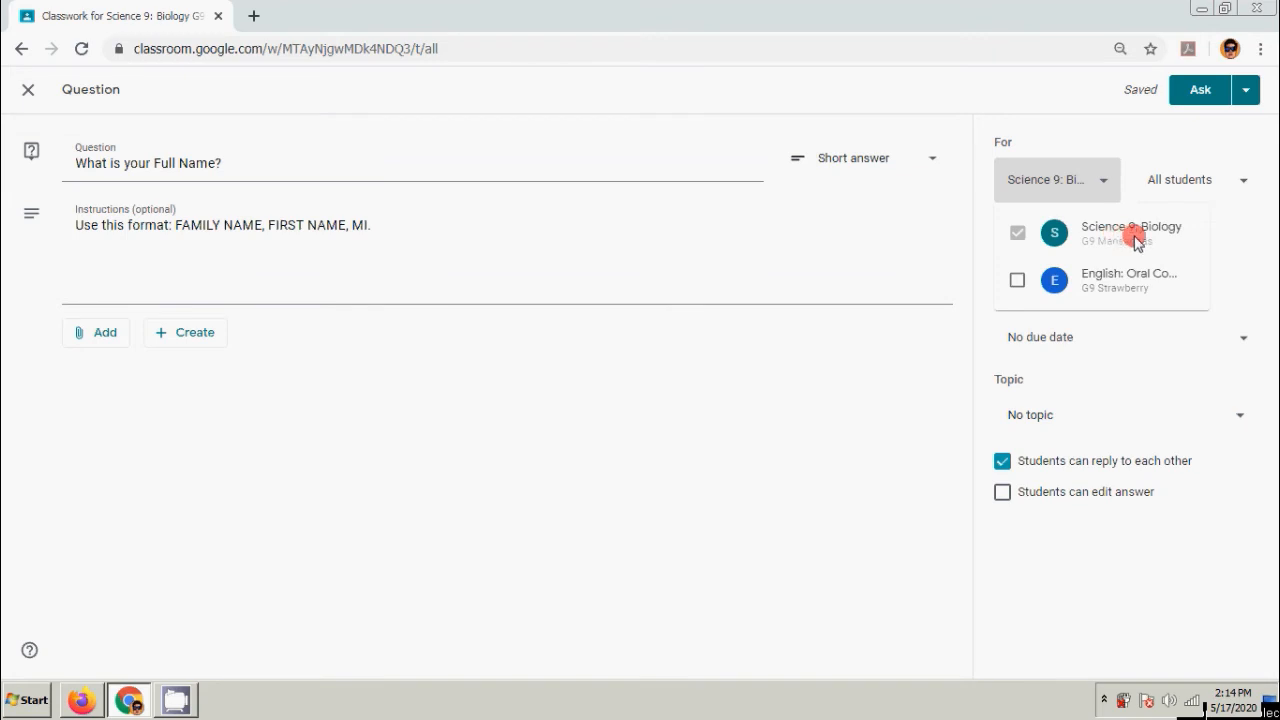
left_click(1106, 140)
left_click(1244, 184)
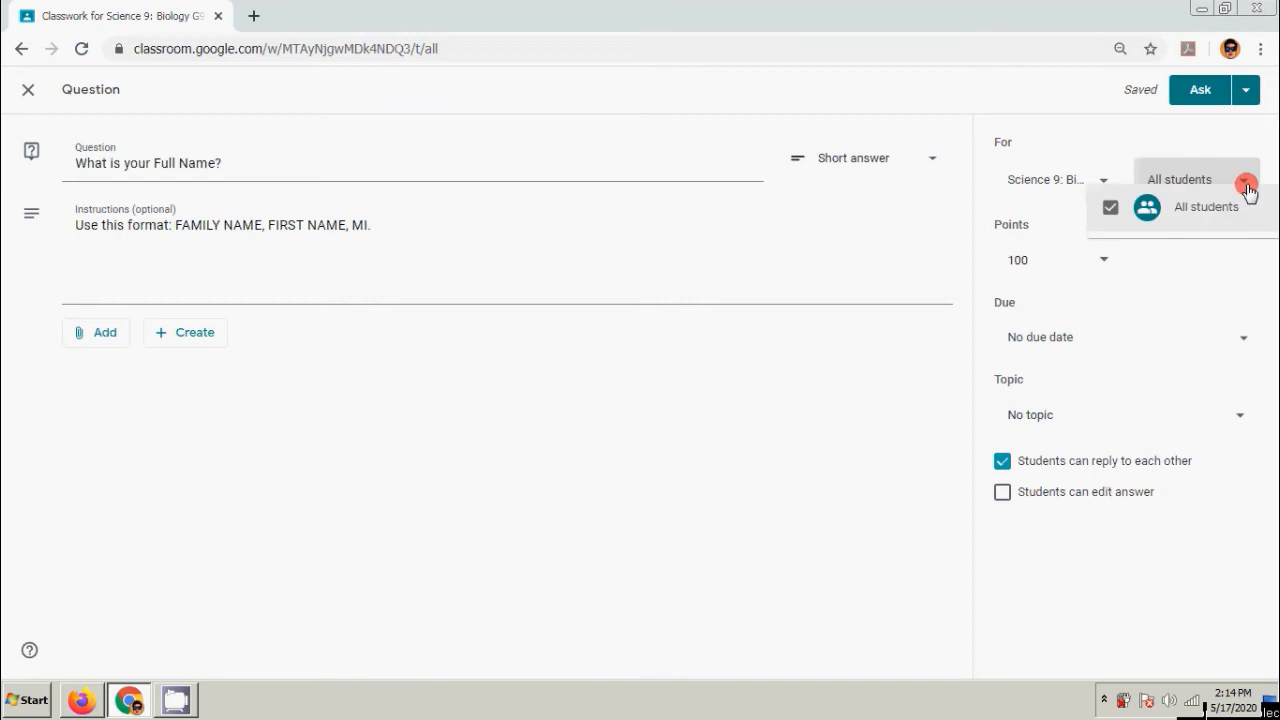
left_click(1102, 145)
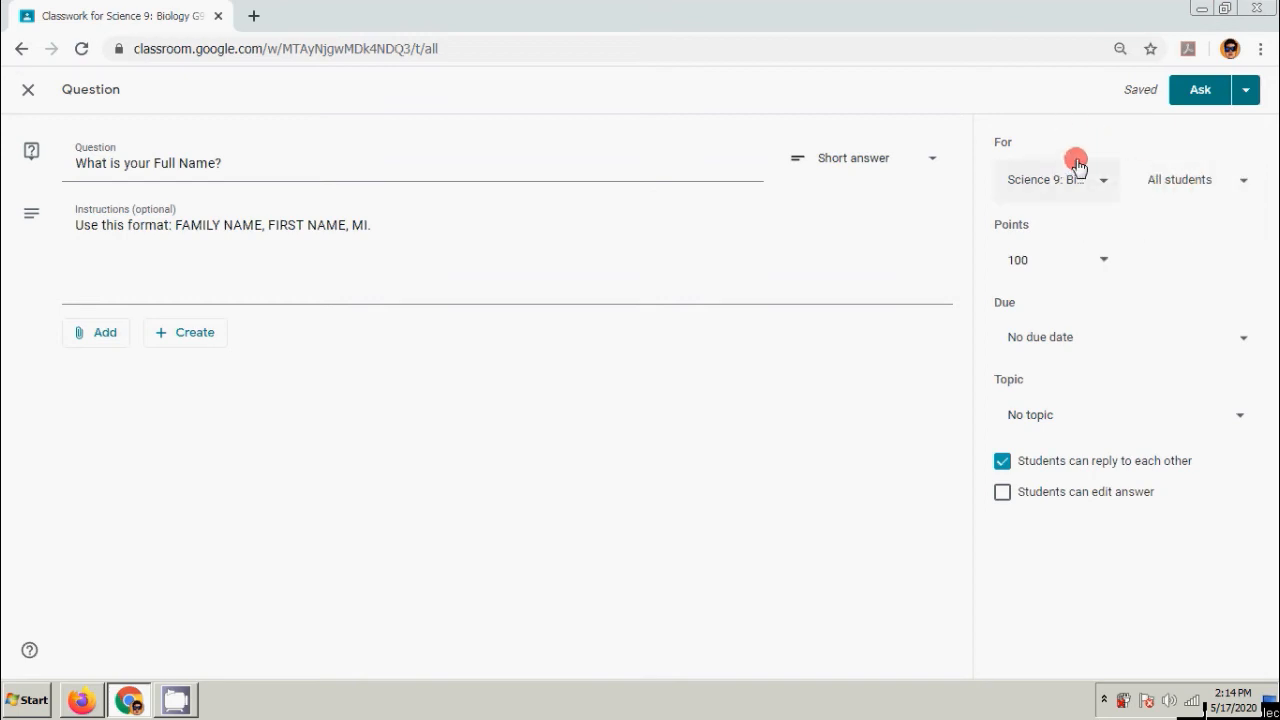
Check the grading choices offered for the question's points.
left_click(1029, 256)
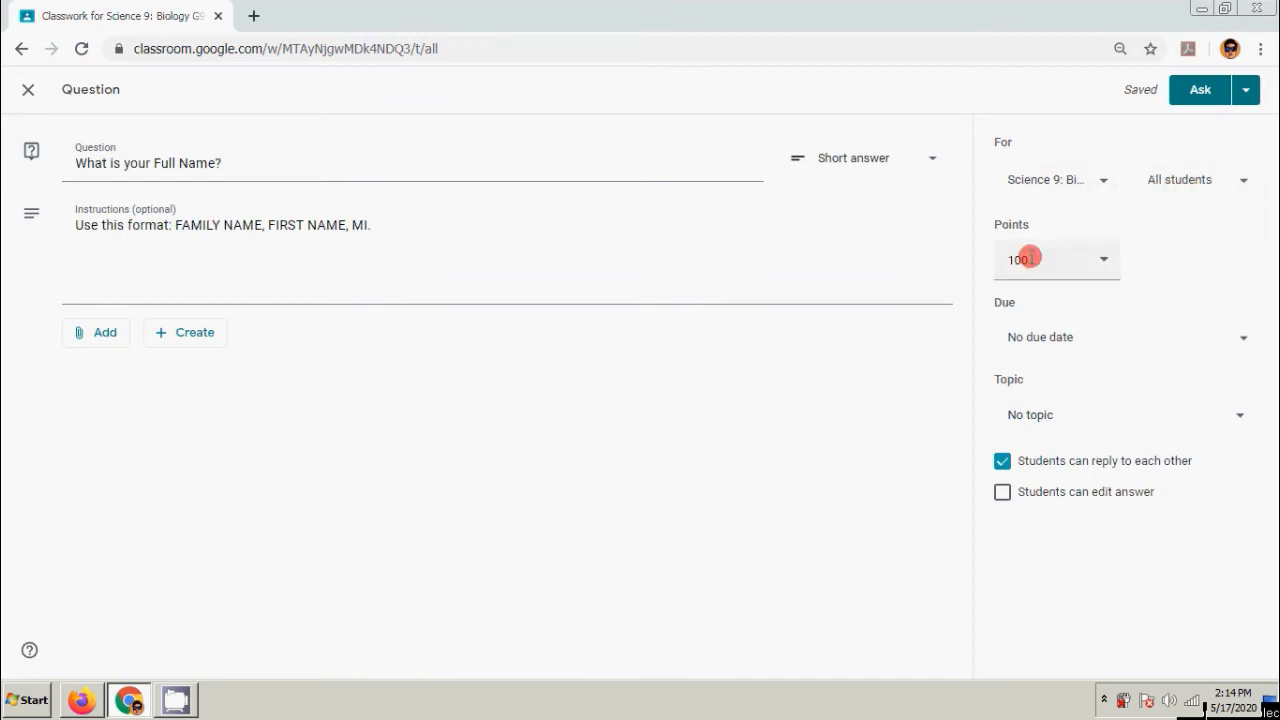
left_click(1104, 259)
left_click(753, 465)
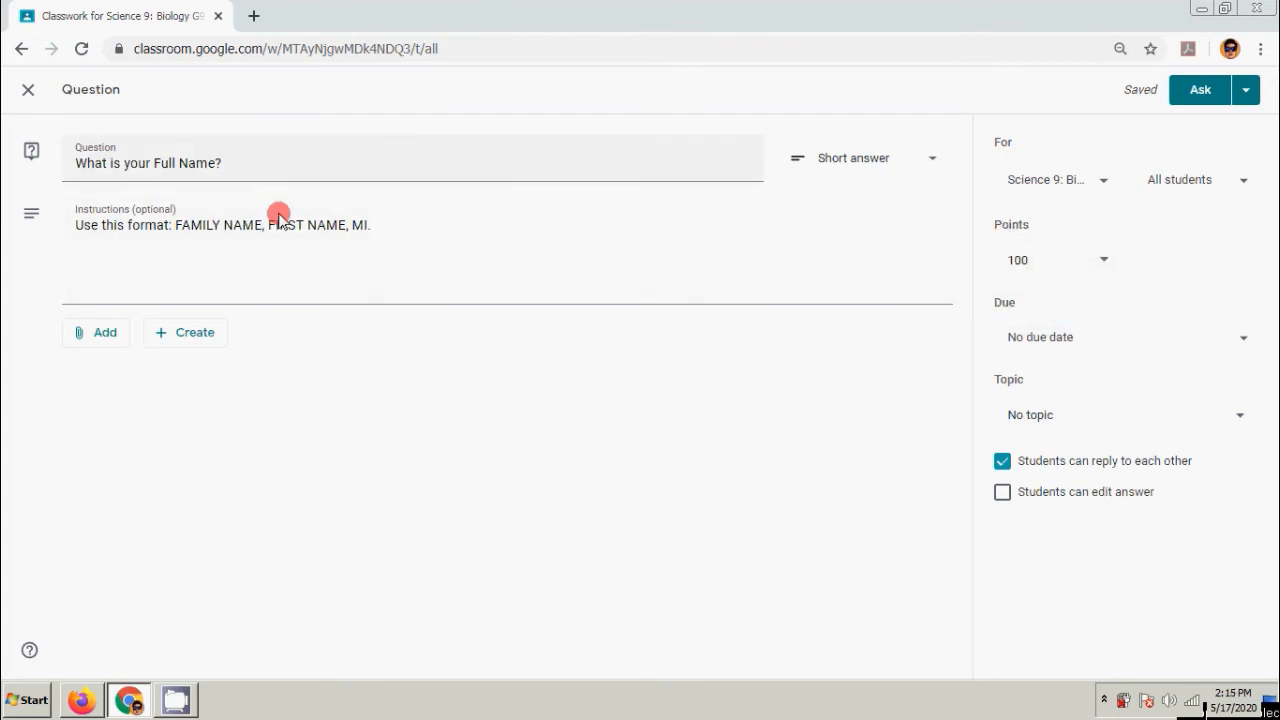
left_click(1037, 259)
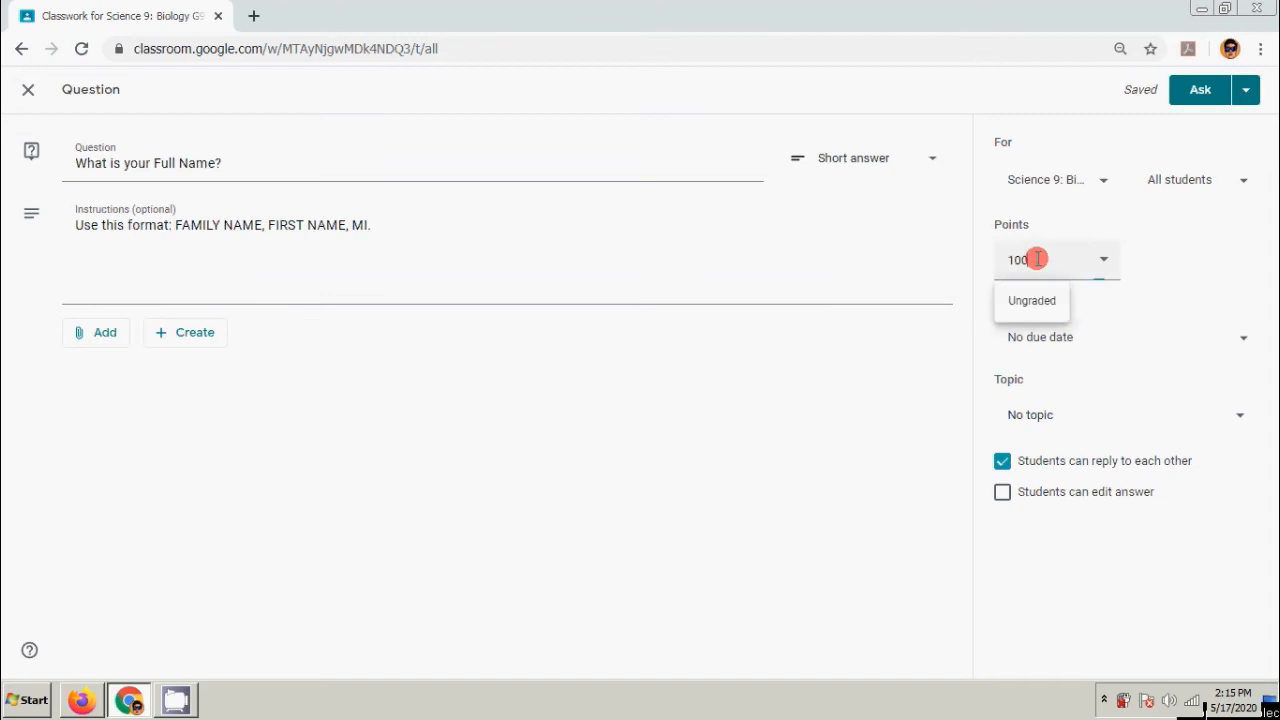
left_click(1200, 258)
left_click(1022, 262)
left_click(835, 379)
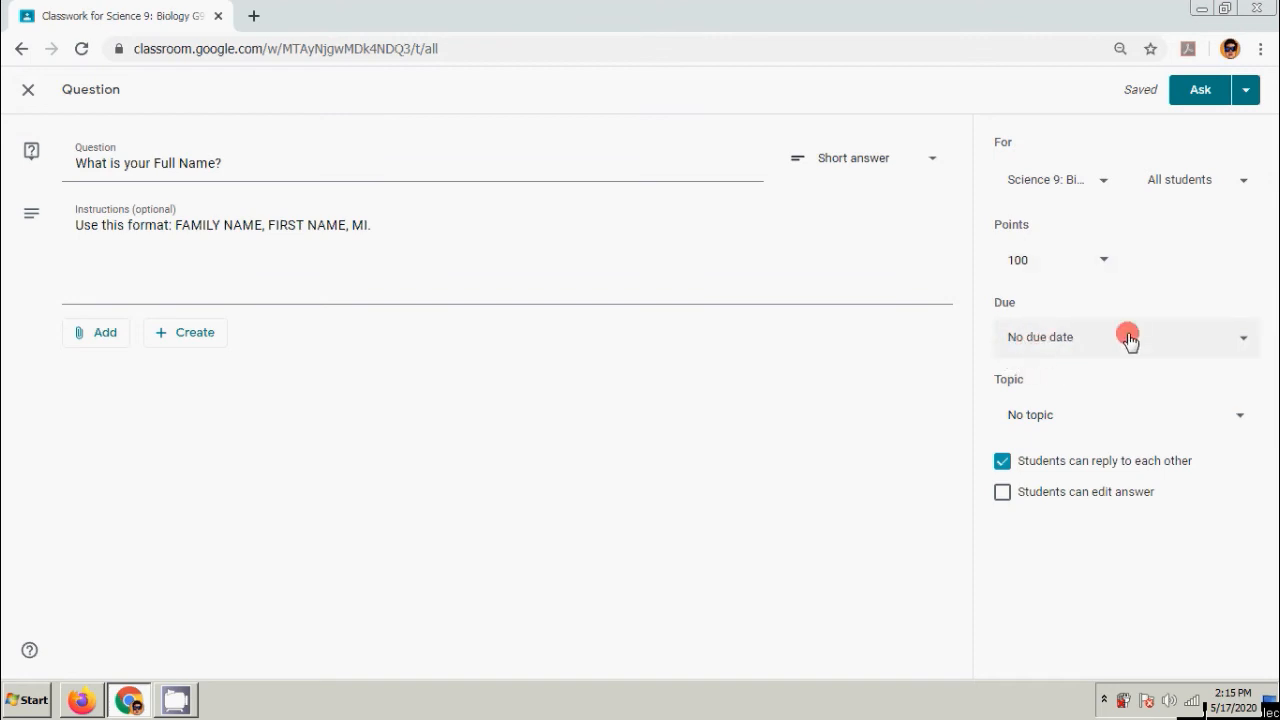
Set the question's due date to May 22, 2020, without a due time.
left_click(1244, 340)
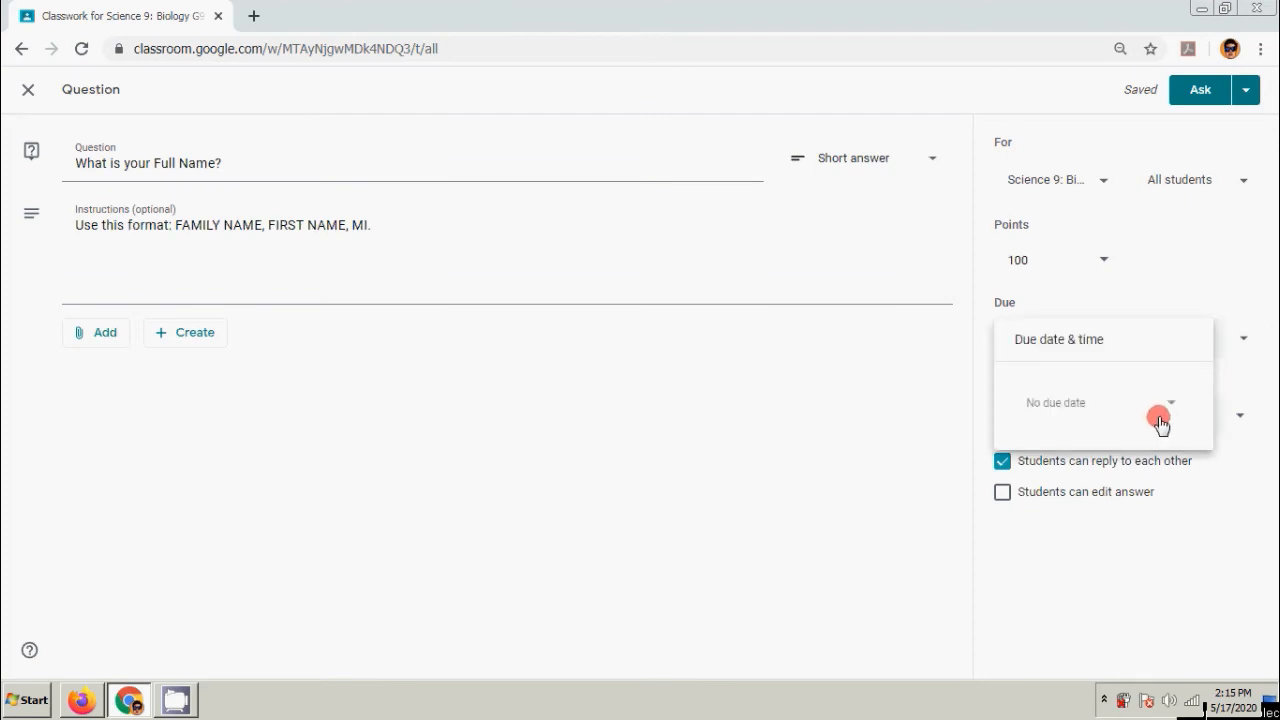
left_click(763, 460)
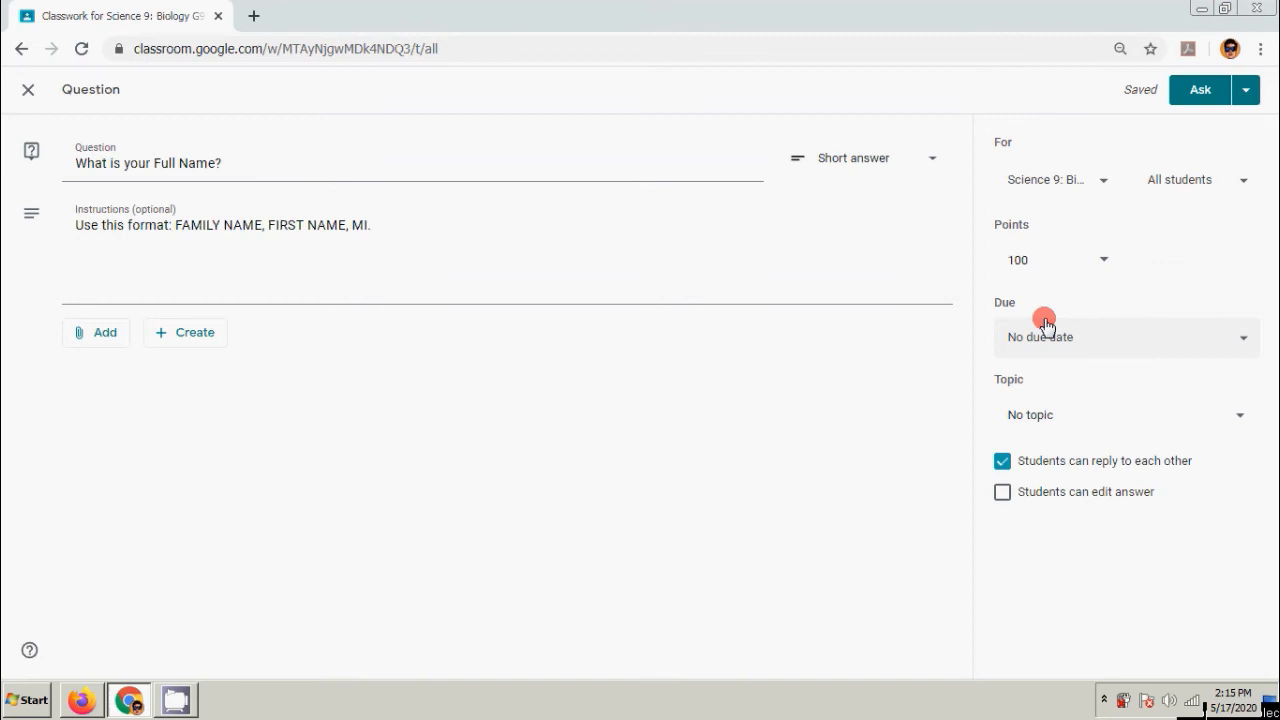
left_click(1234, 337)
left_click(1234, 337)
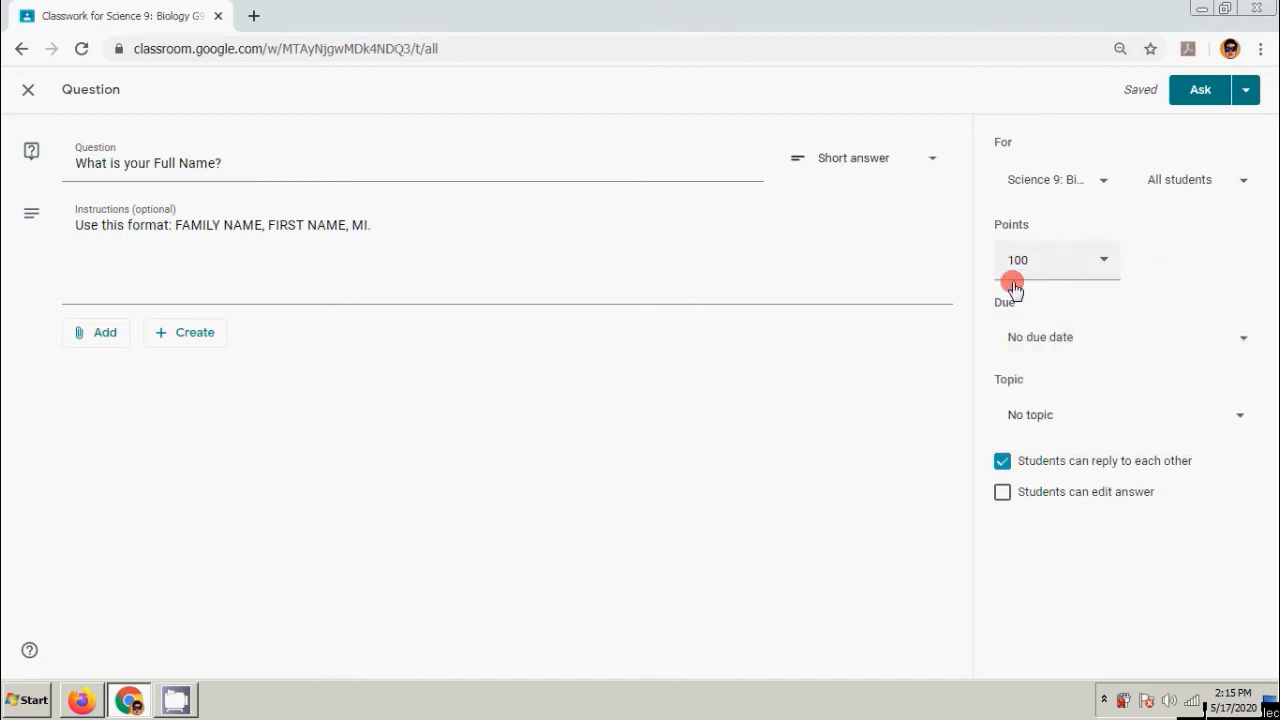
left_click(1236, 339)
left_click(1167, 412)
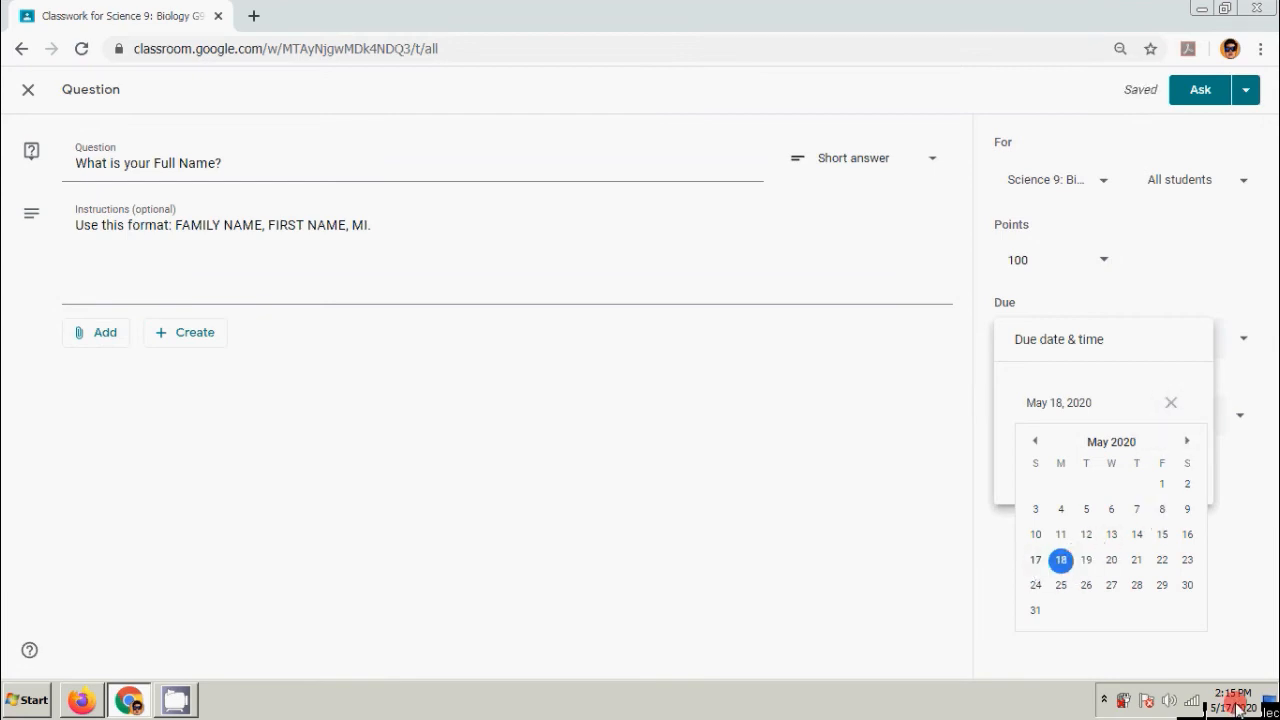
left_click(1162, 562)
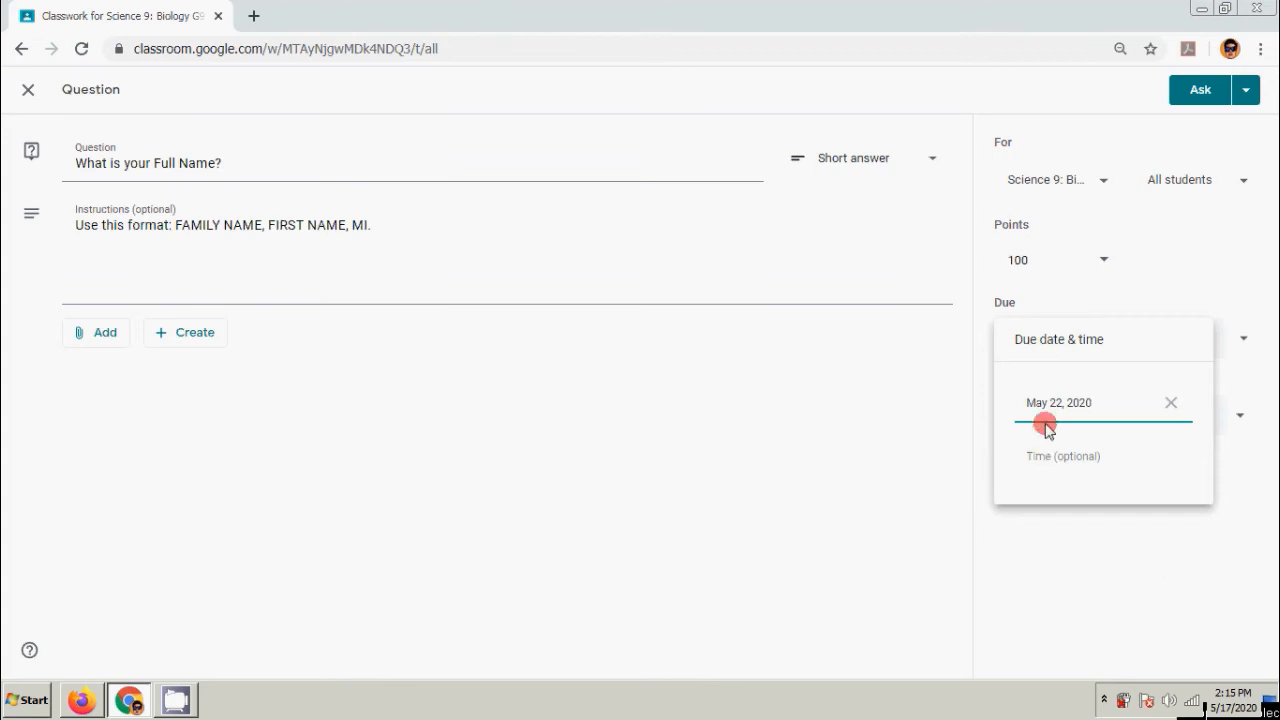
left_click(1175, 571)
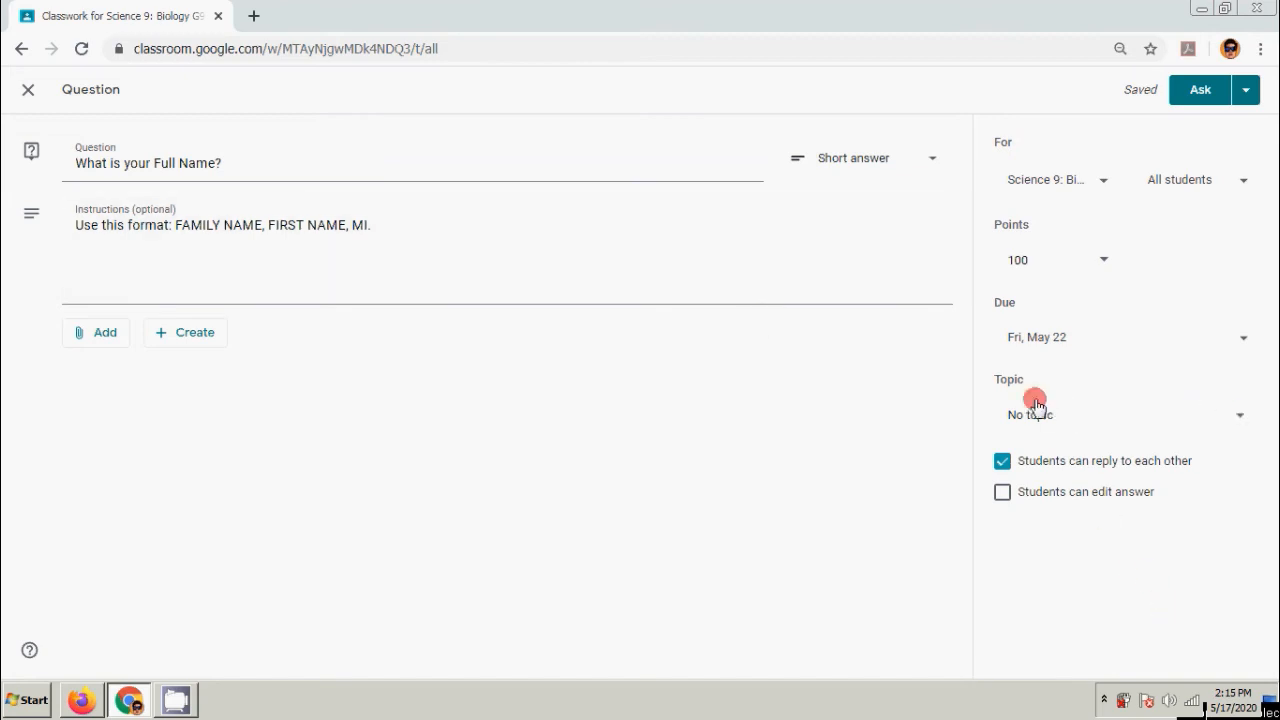
Create the topic "1st Question" for the question, correcting the misspelled word.
left_click(1242, 418)
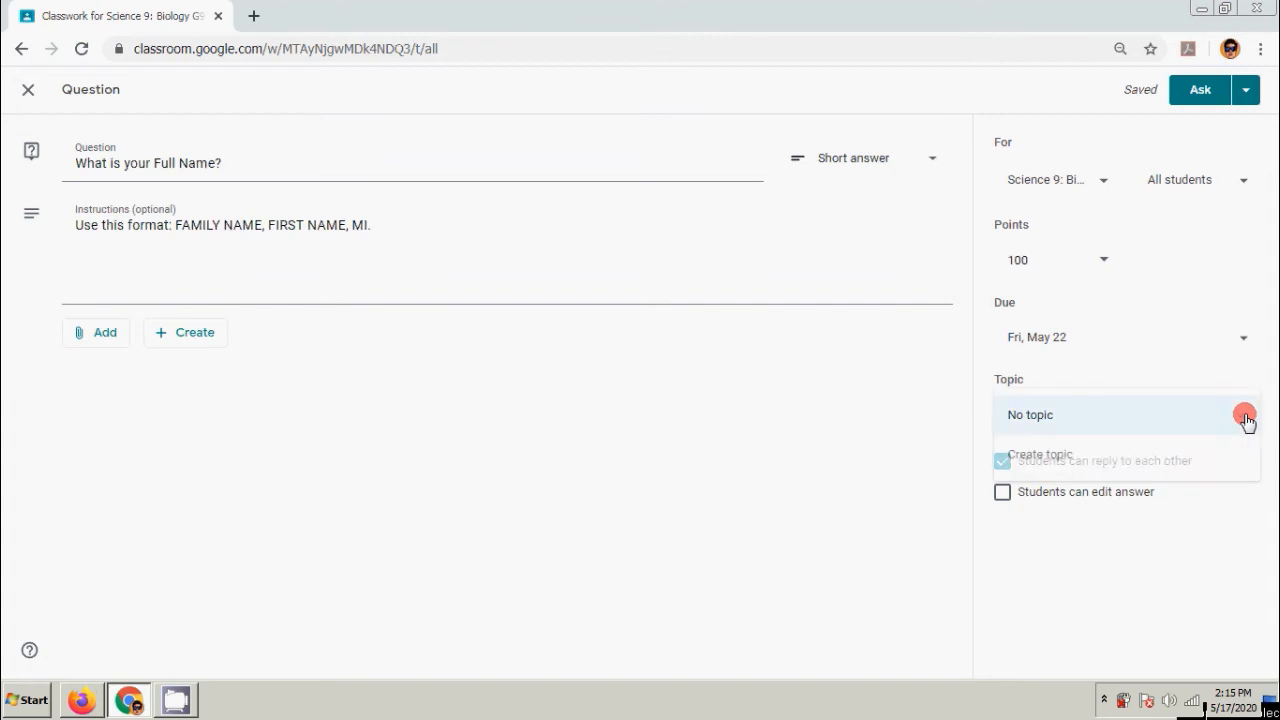
left_click(1048, 456)
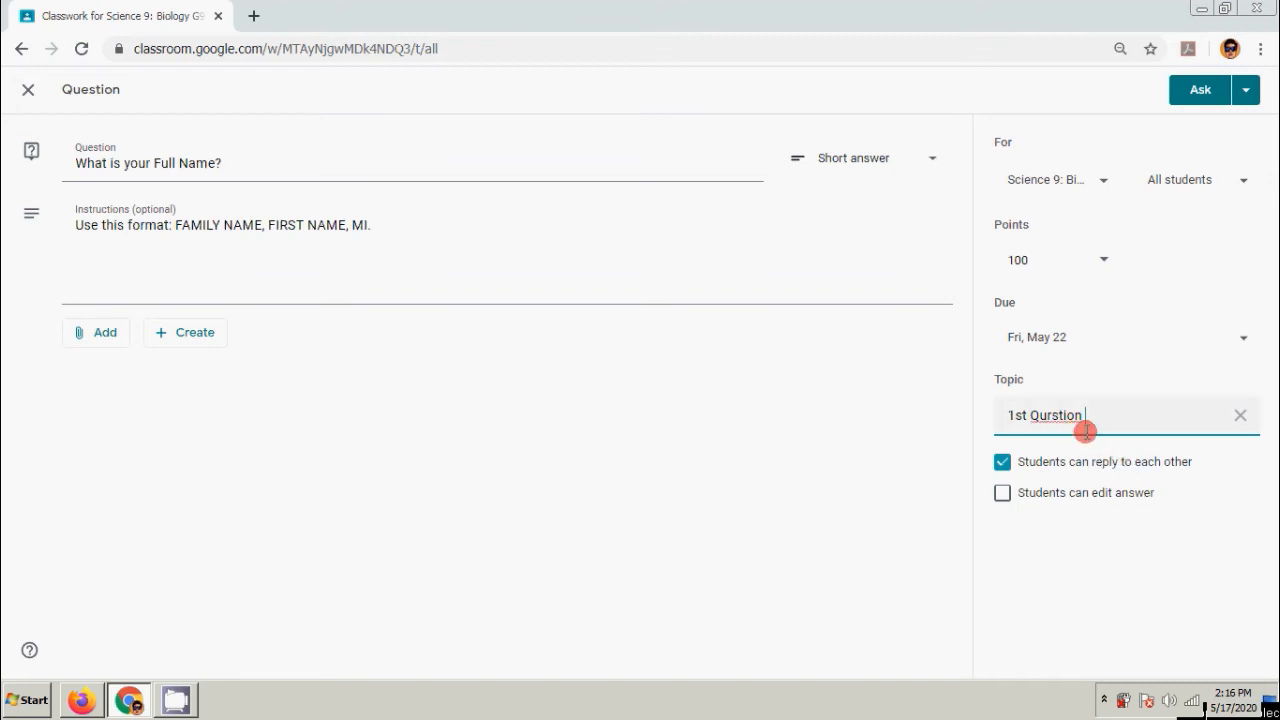
right_click(1055, 416)
left_click(1074, 432)
left_click(1103, 615)
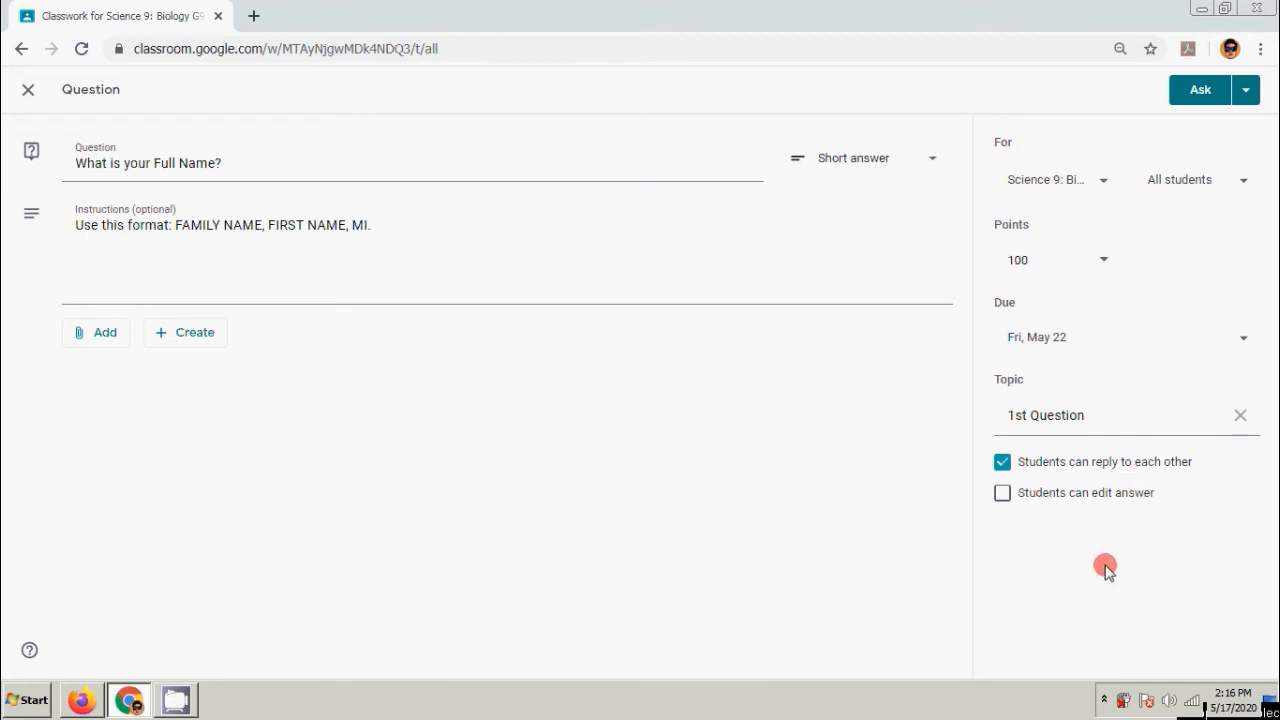
Turn off "Students can reply to each other" and turn on "Students can edit answer" for the question.
left_click(1004, 463)
left_click(1008, 463)
left_click_drag(1047, 466, 1117, 503)
left_click(1152, 563)
left_click(1006, 465)
left_click_drag(1036, 464, 1105, 464)
left_click(1117, 464)
left_click(1138, 466)
left_click(1002, 461)
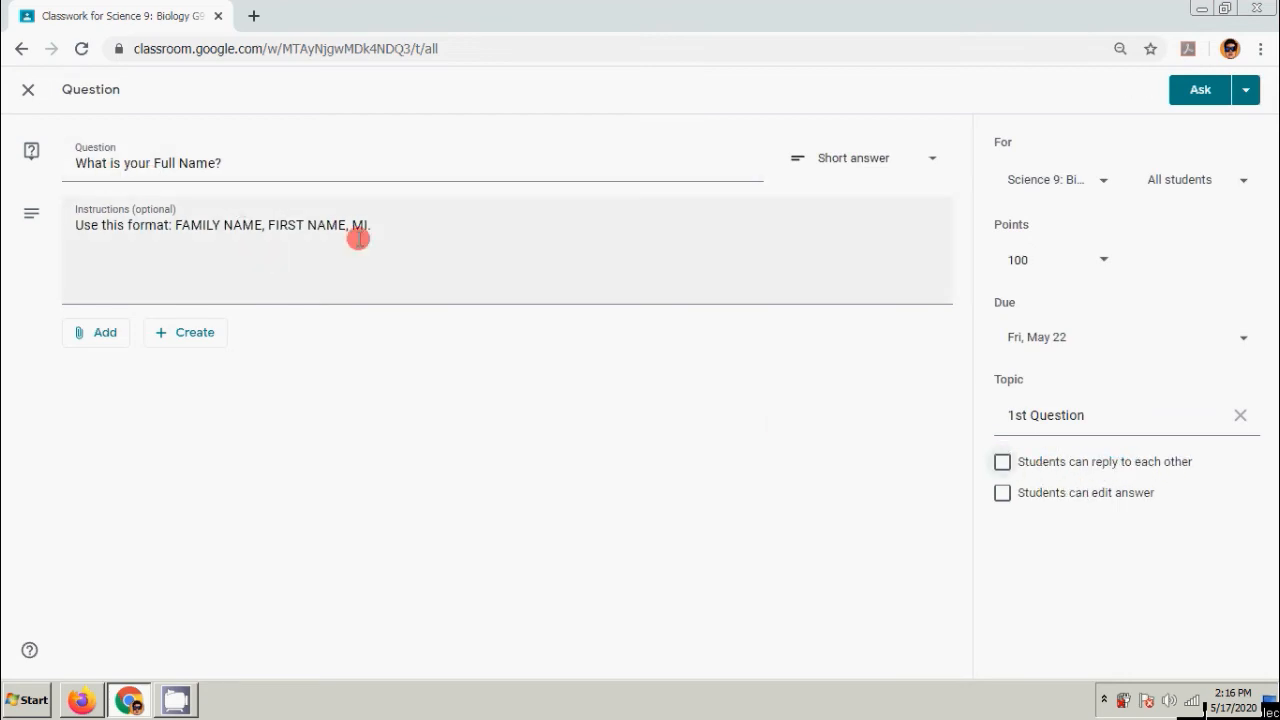
left_click(1002, 496)
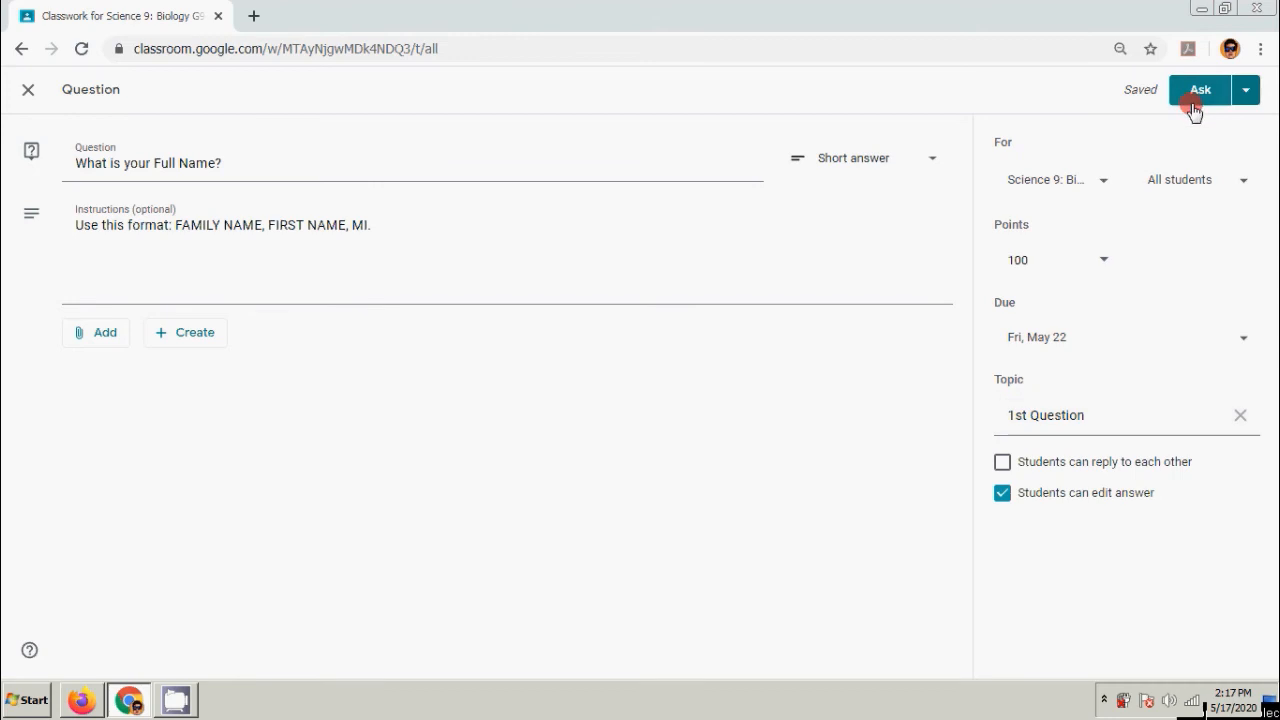
Review the schedule and draft options for the question and post it to the class immediately.
left_click(1246, 92)
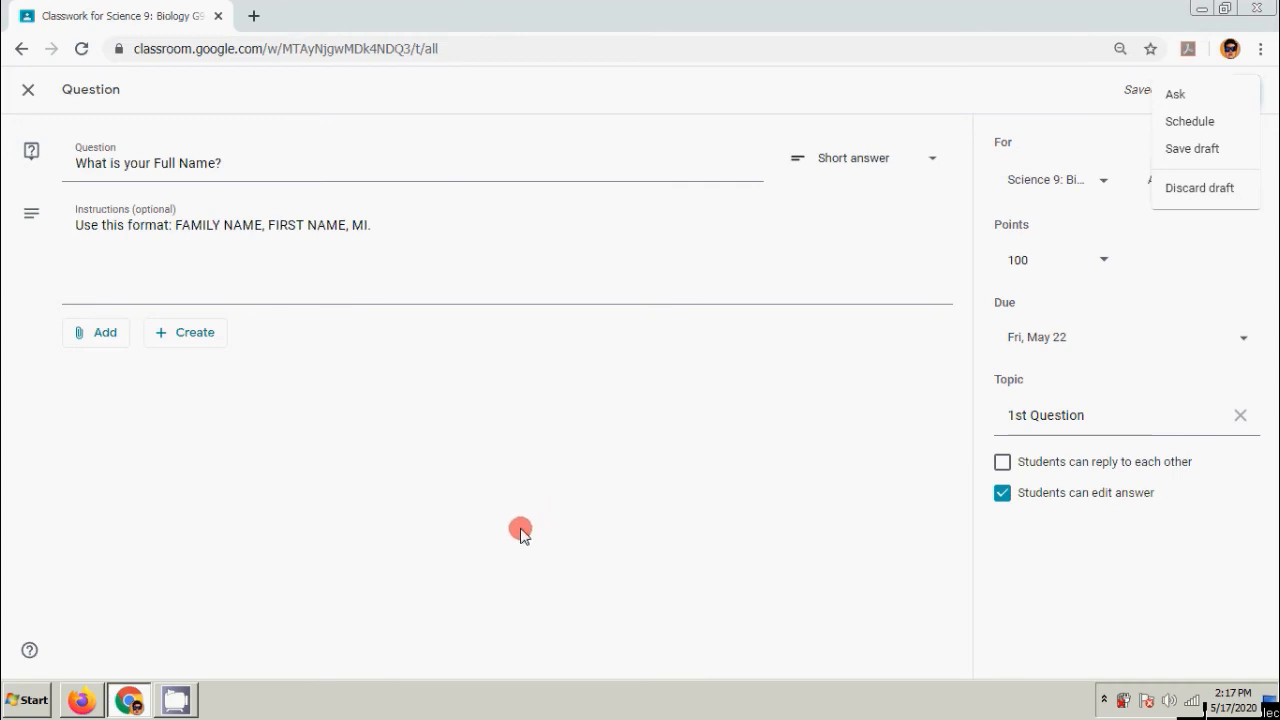
left_click(1192, 150)
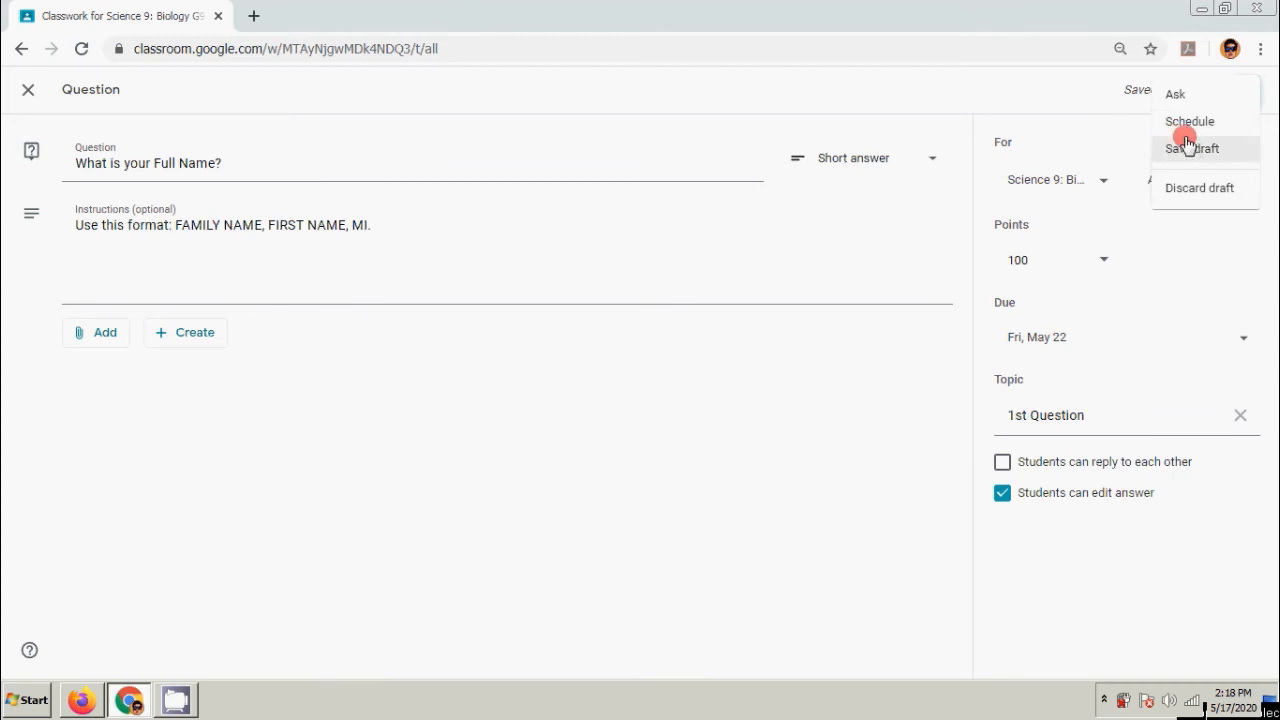
left_click(1202, 91)
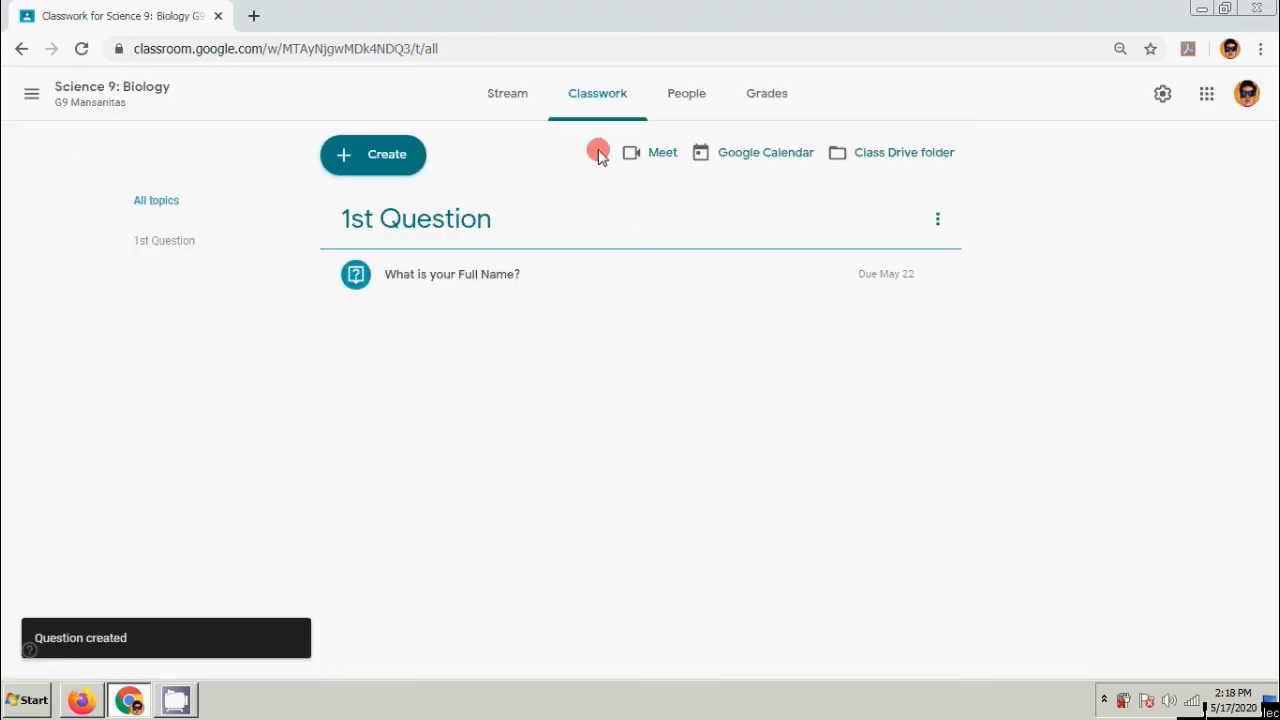
Review the available actions for the posted "What is your Full Name?" question and for the "1st Question" topic.
left_click(580, 103)
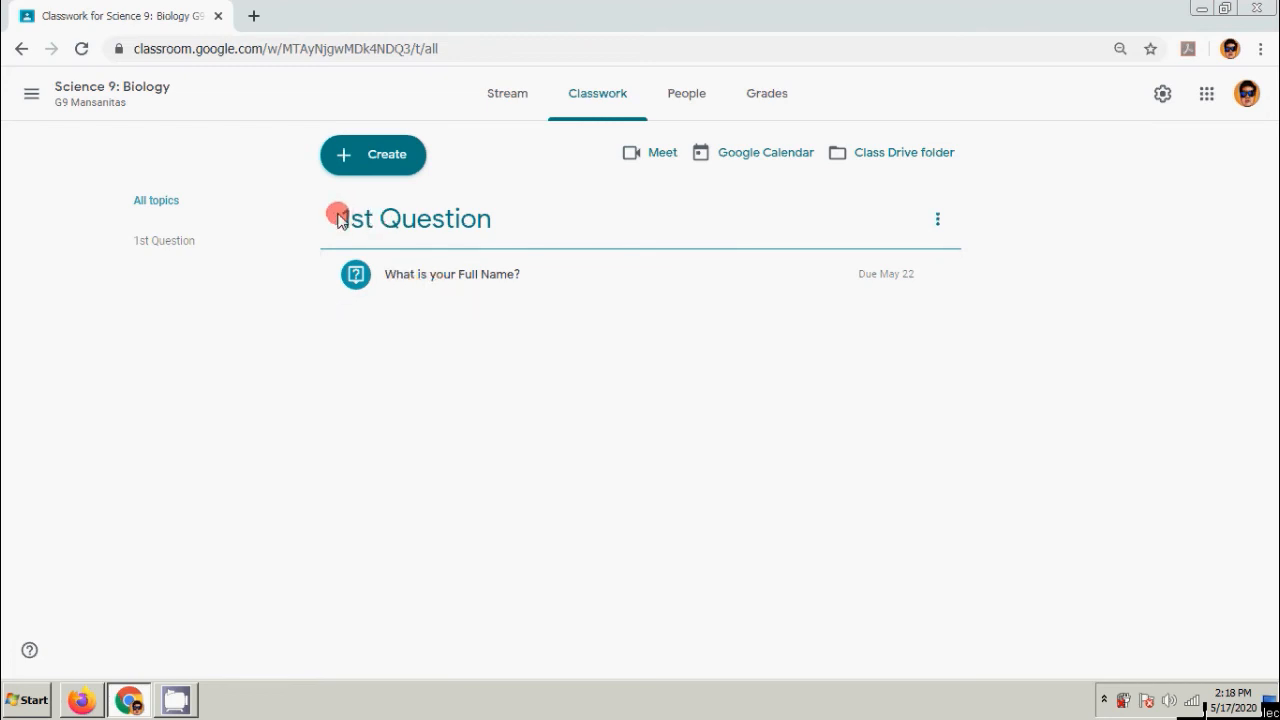
left_click_drag(342, 214, 309, 219)
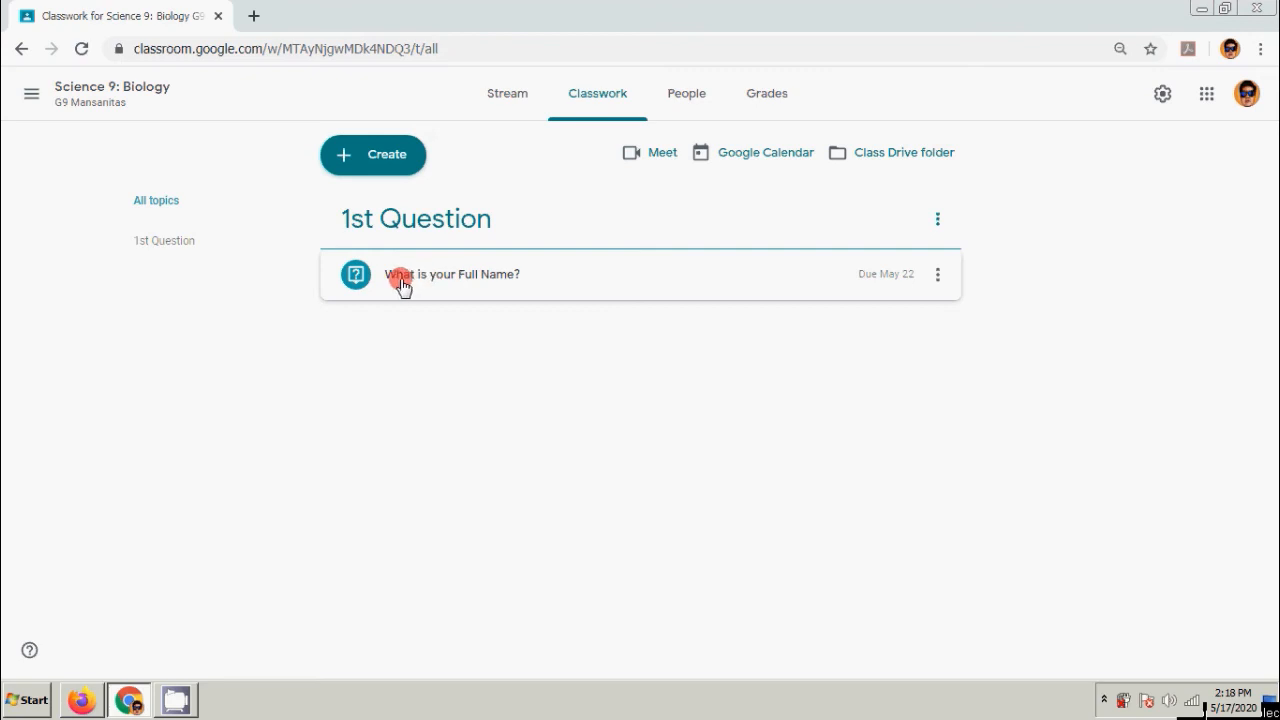
left_click(945, 277)
left_click(1086, 300)
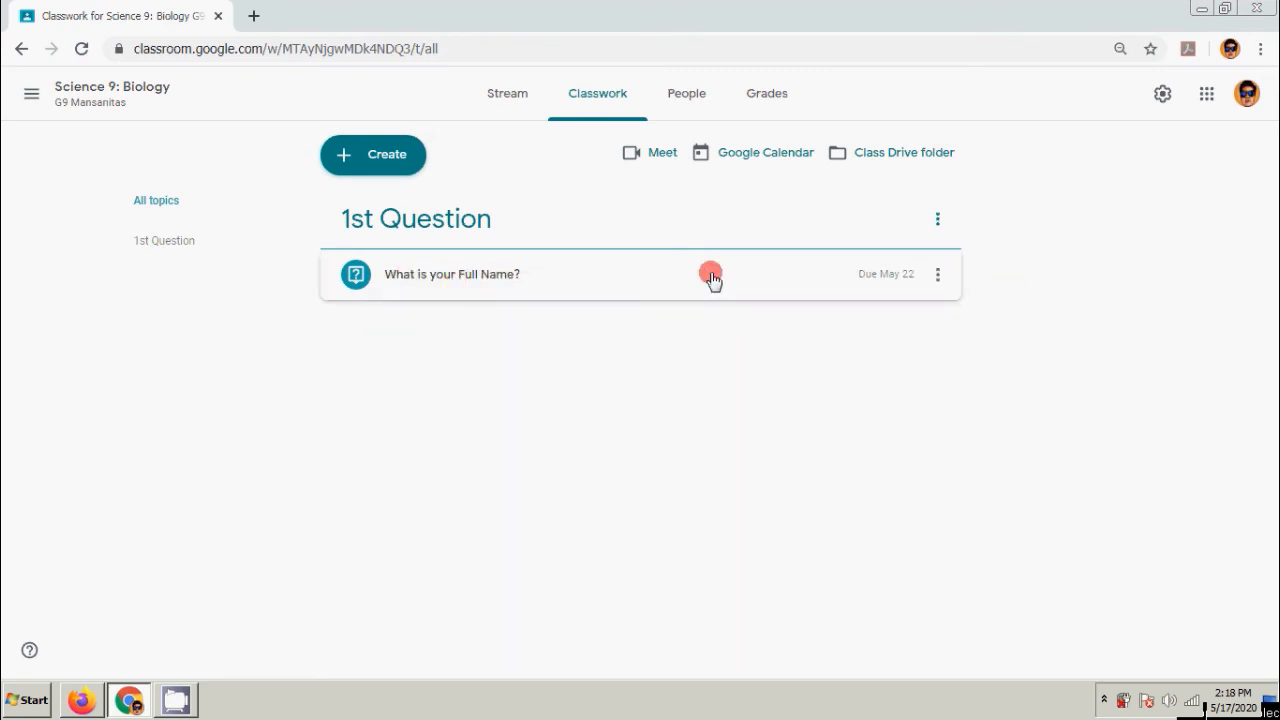
left_click(940, 278)
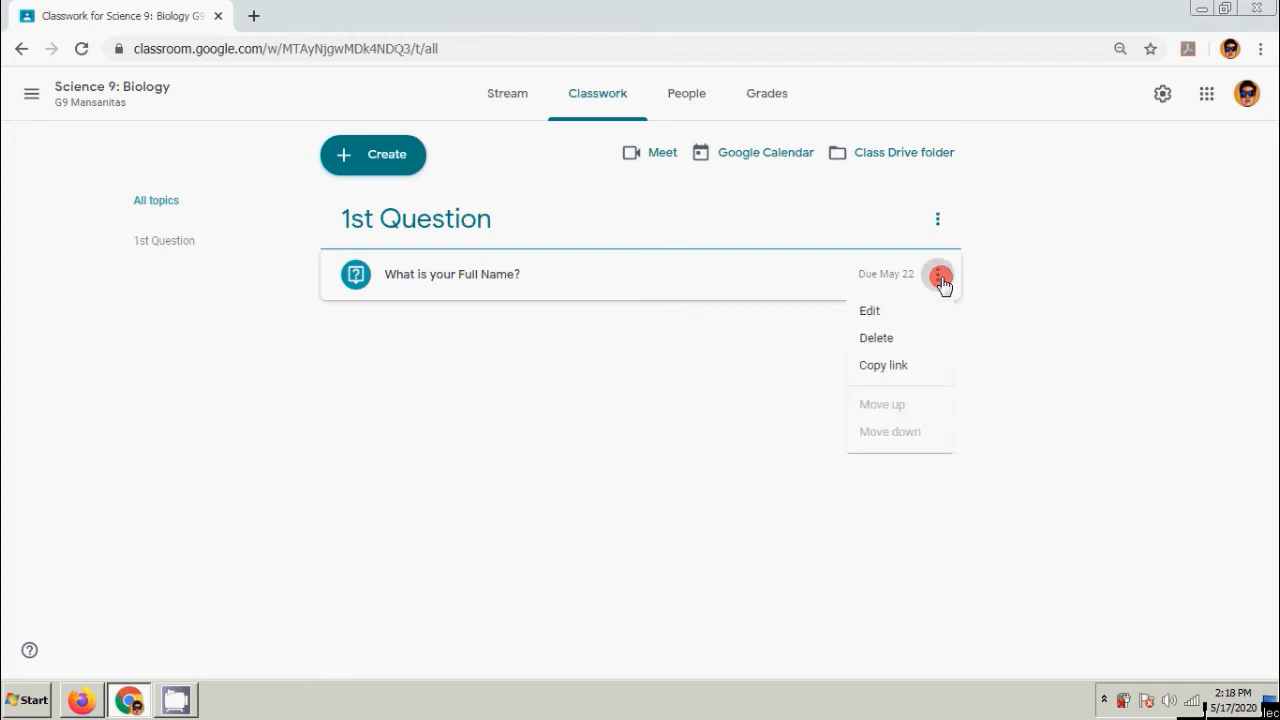
left_click(889, 315)
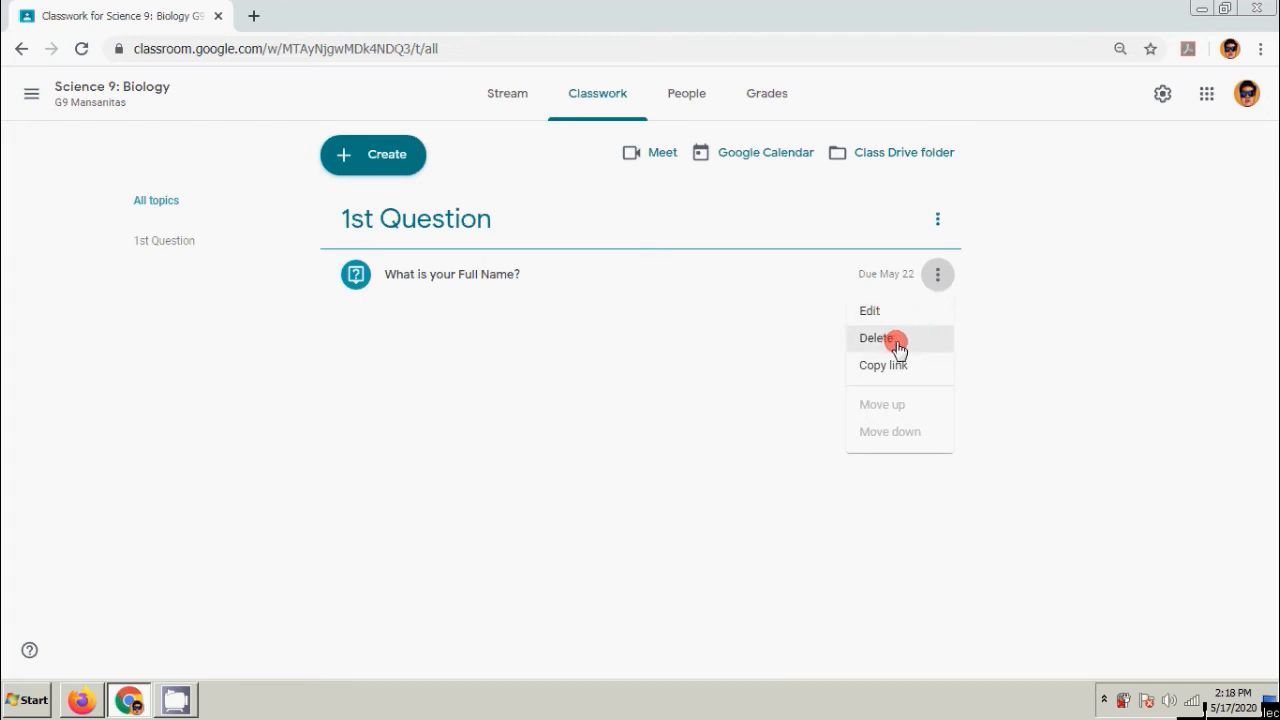
left_click(918, 368)
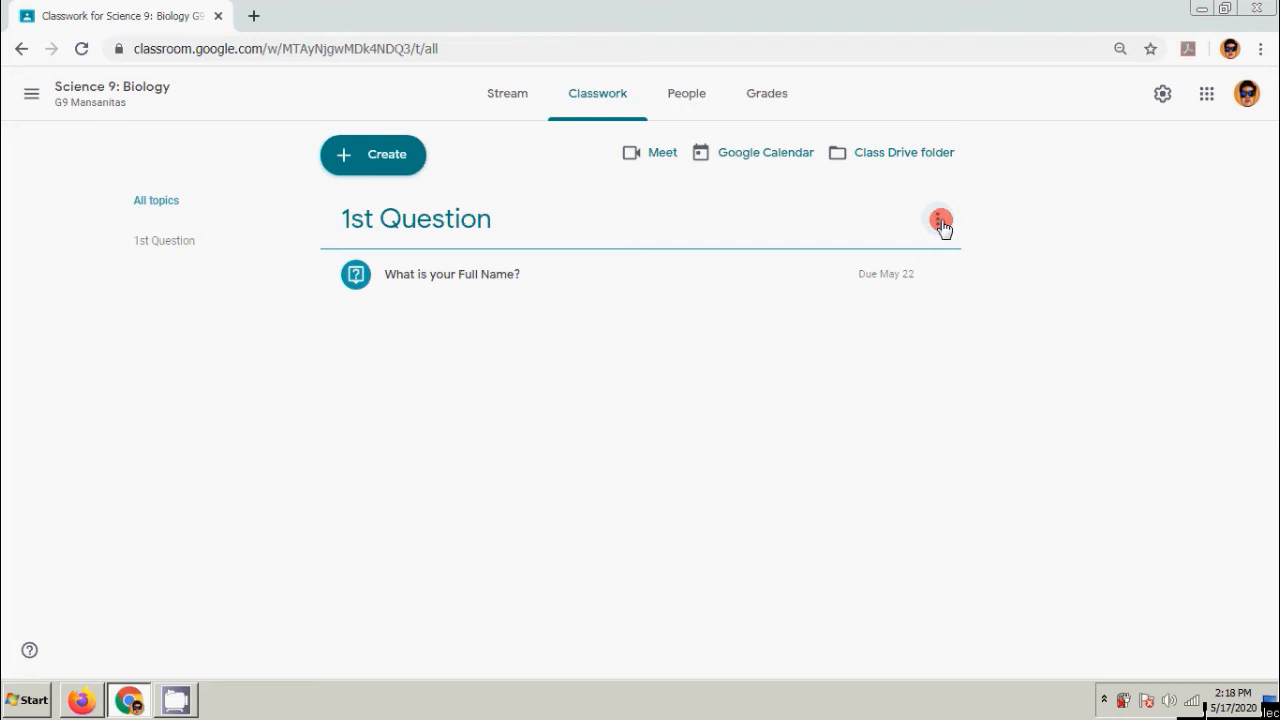
left_click(940, 220)
left_click(890, 256)
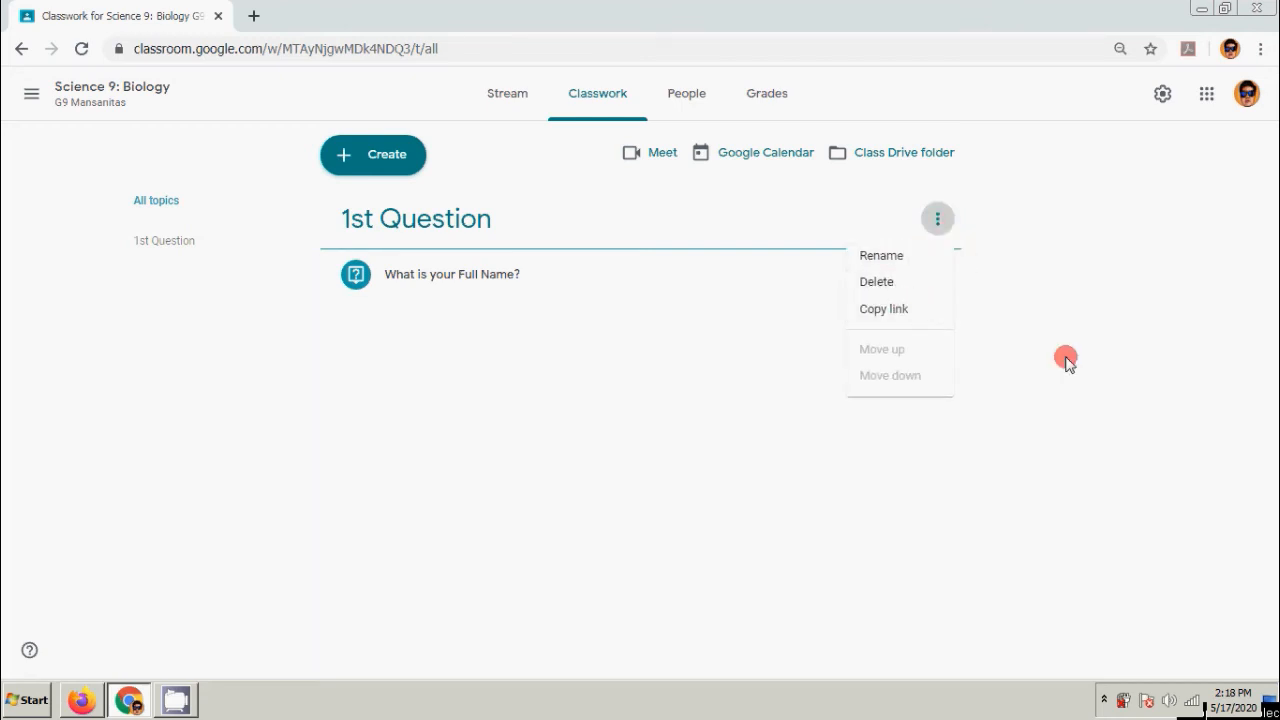
left_click(1078, 403)
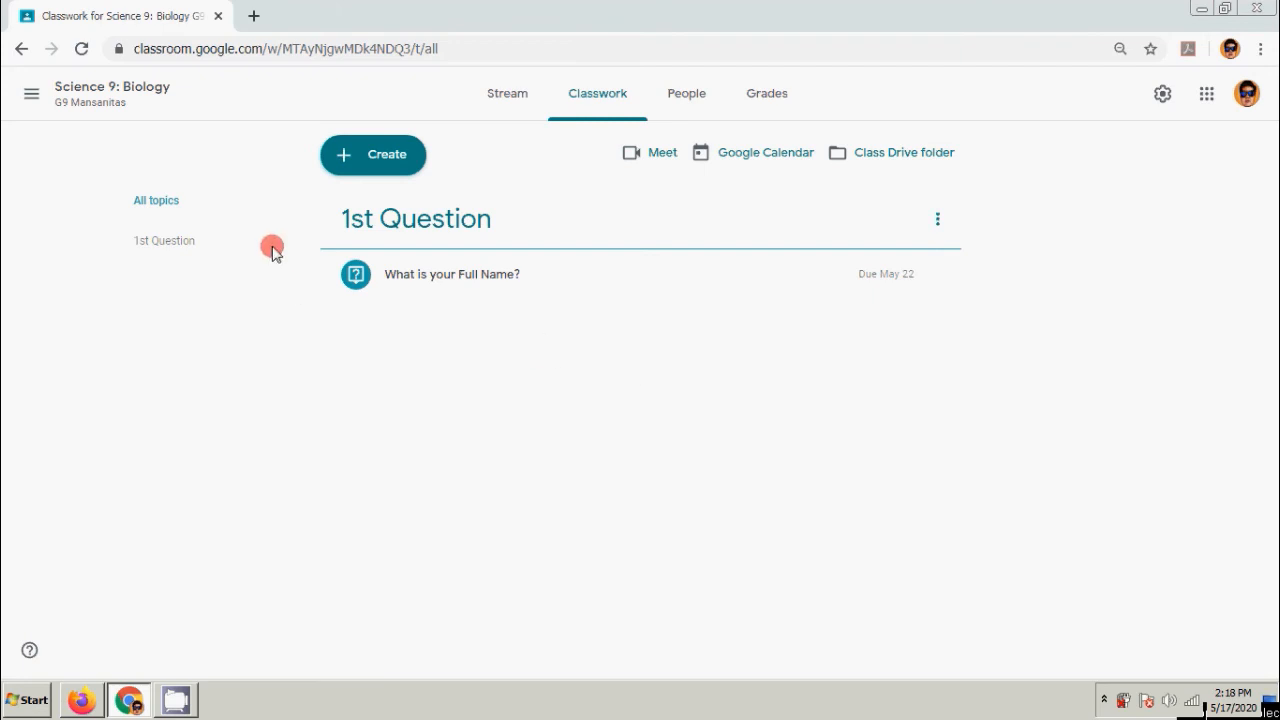
Check how the new question is shown in the class stream compared with the classwork list.
left_click(498, 93)
scroll(700, 457, "down", 1)
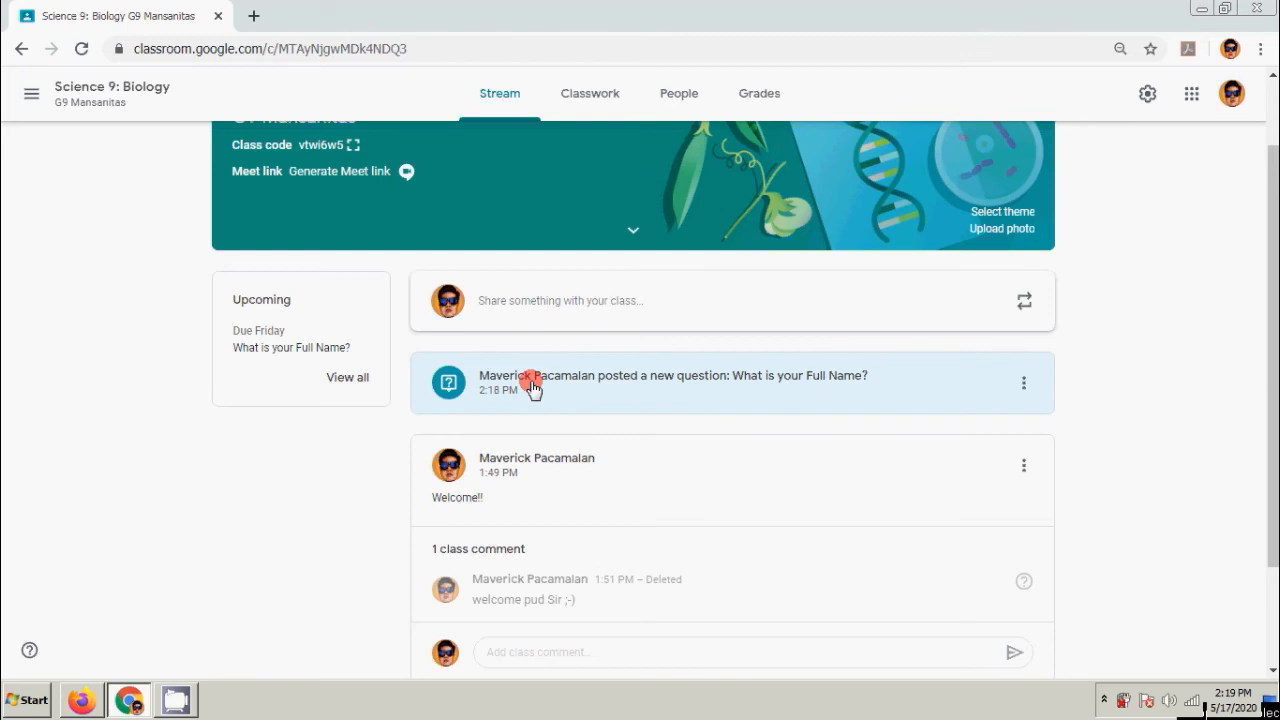
left_click(605, 97)
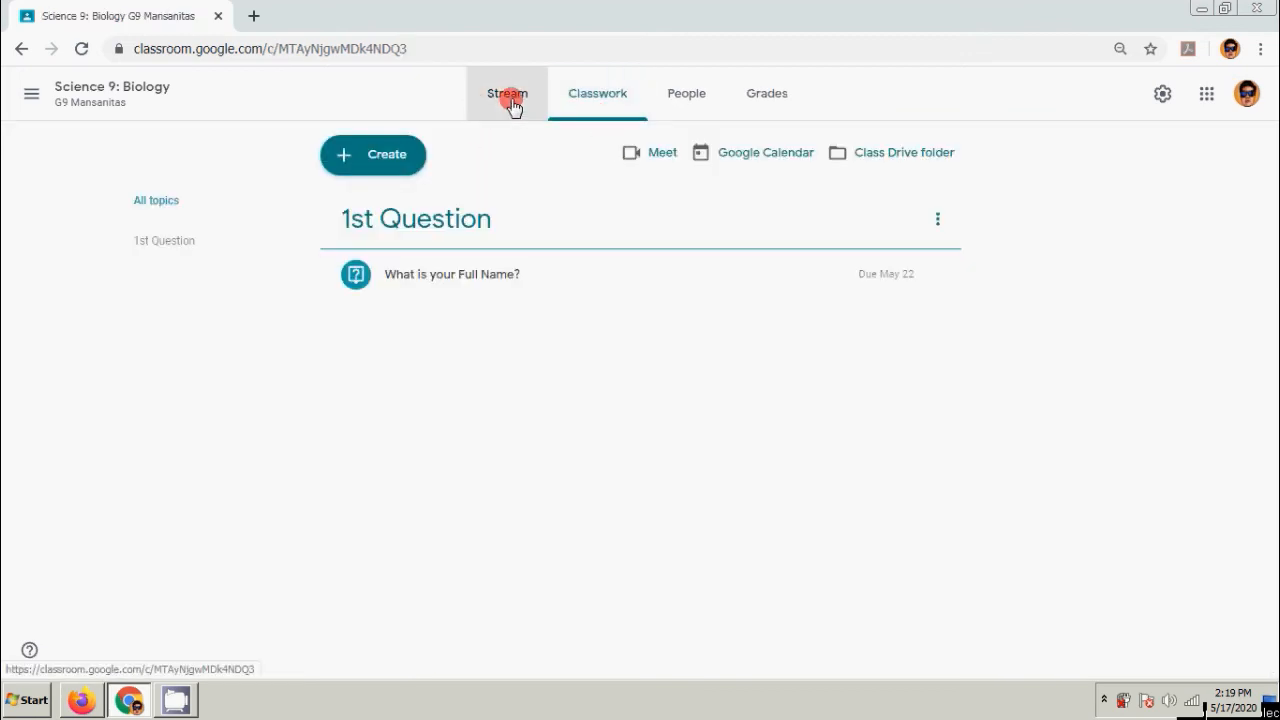
left_click(508, 100)
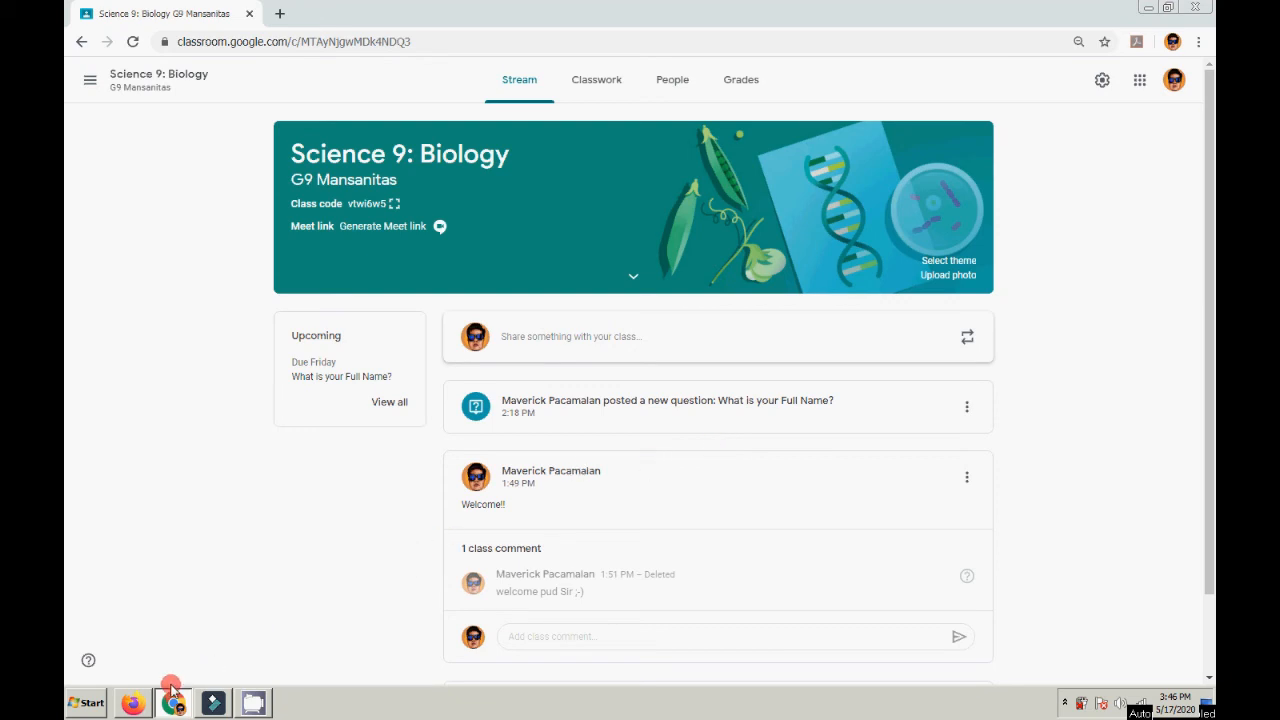
Switch to Firefox and examine the ICT 9: Robotics 1 stream, including the available actions for the May 8 question.
left_click(132, 703)
scroll(1075, 563, "down", 1)
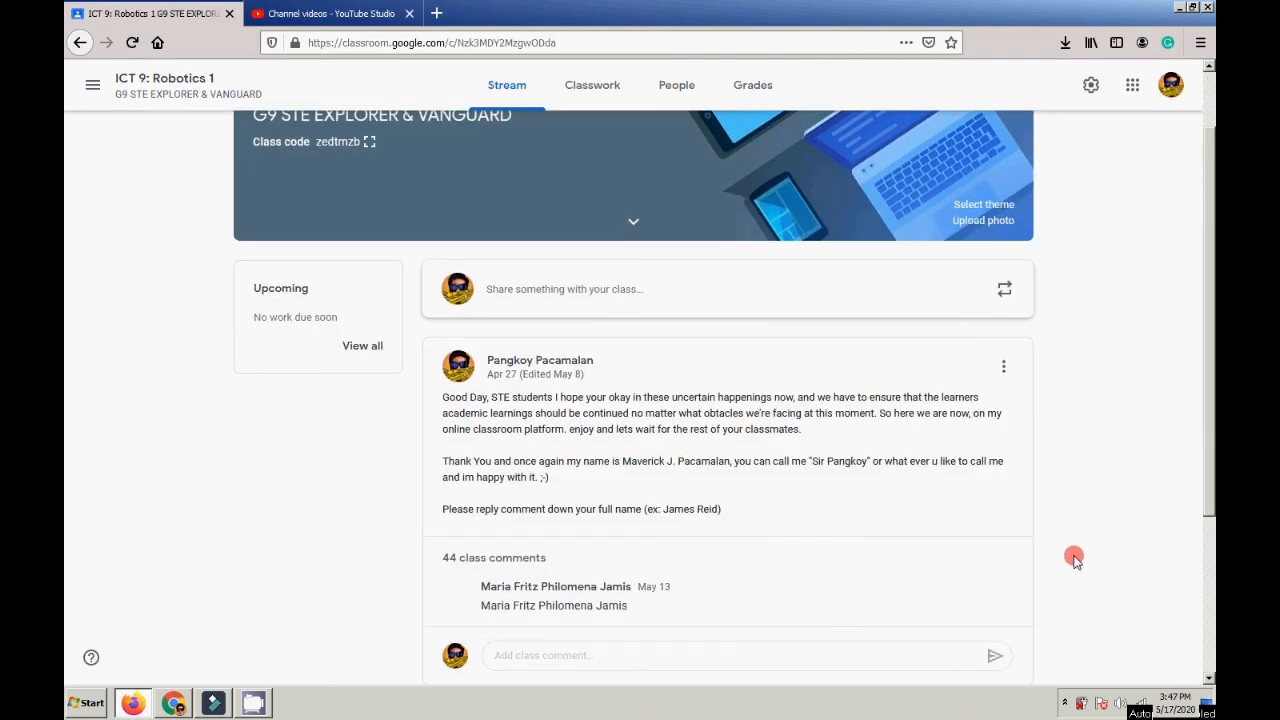
scroll(820, 517, "up", 2)
scroll(822, 518, "down", 3)
scroll(820, 517, "up", 1)
scroll(820, 517, "down", 4)
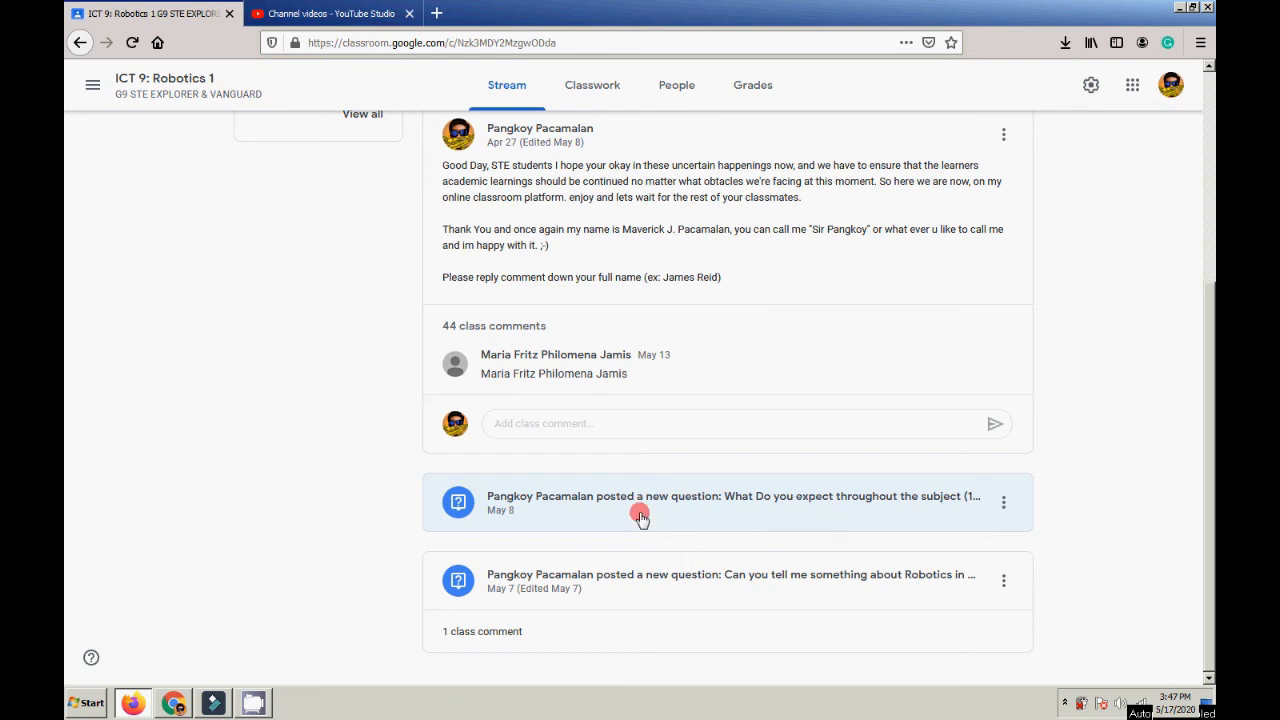
left_click(1005, 505)
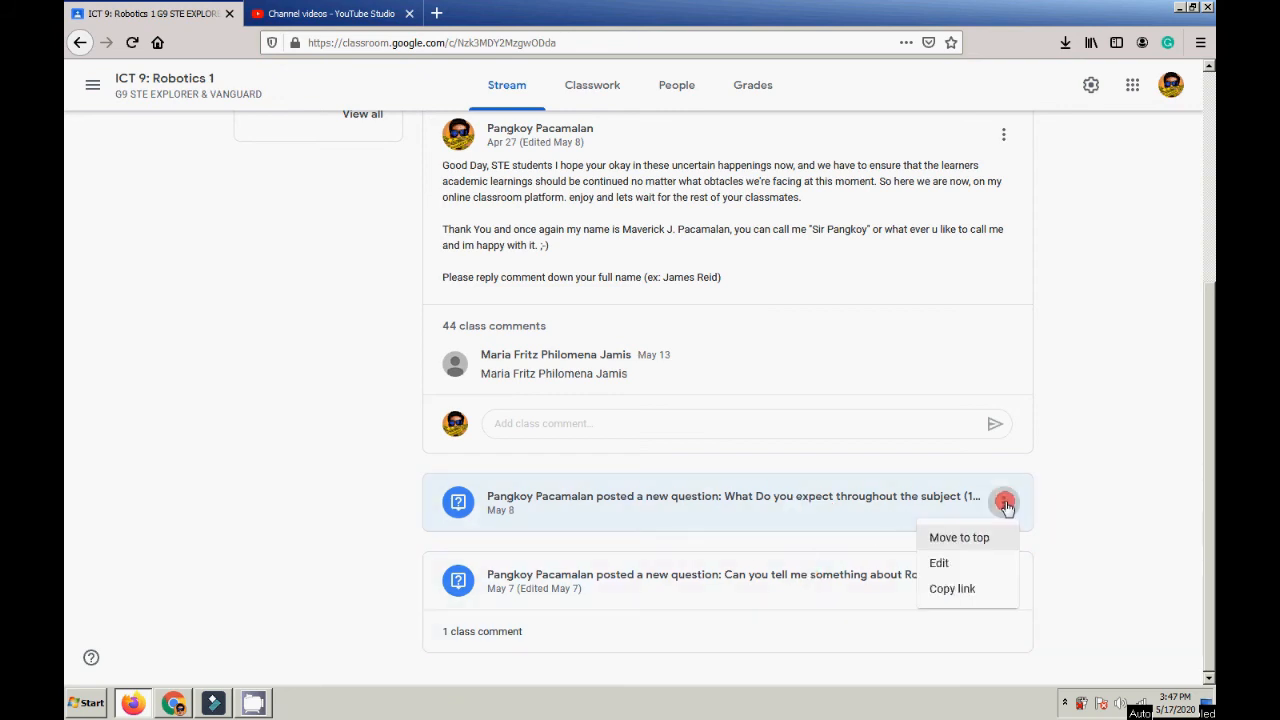
left_click(1066, 546)
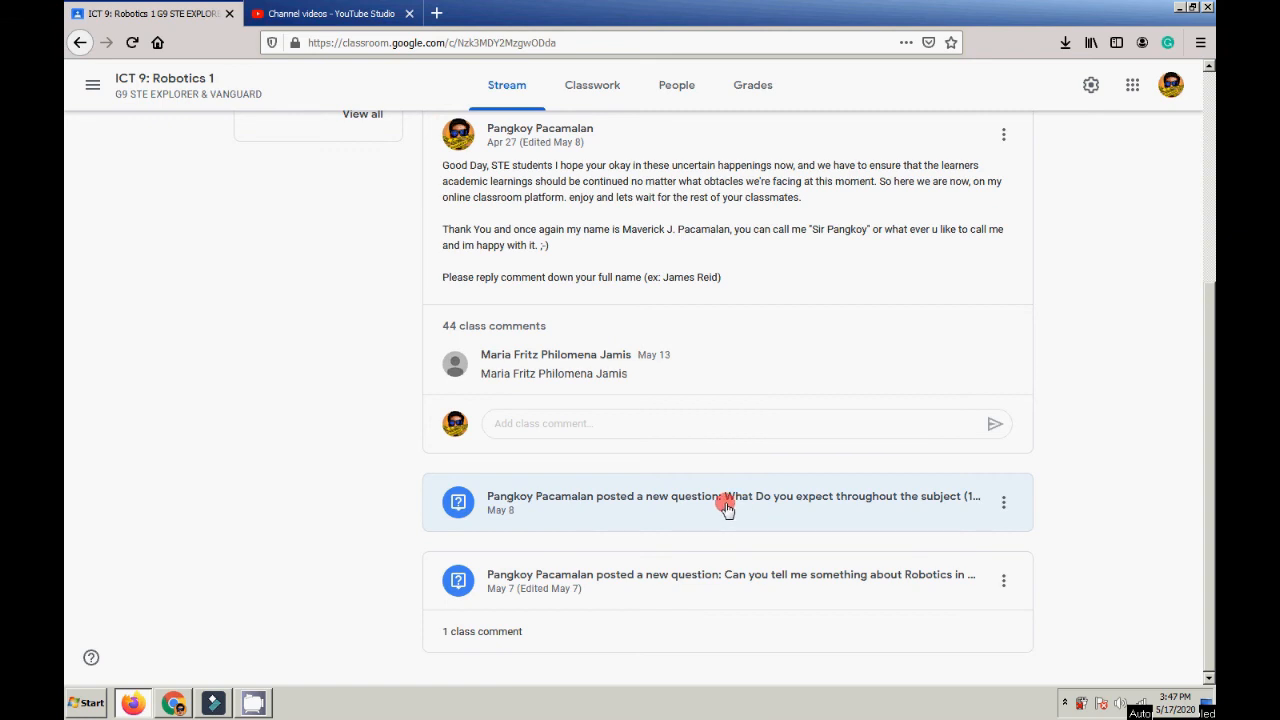
Open the May 8 question about subject expectations and possible projects and read the turned-in student answers.
left_click(727, 508)
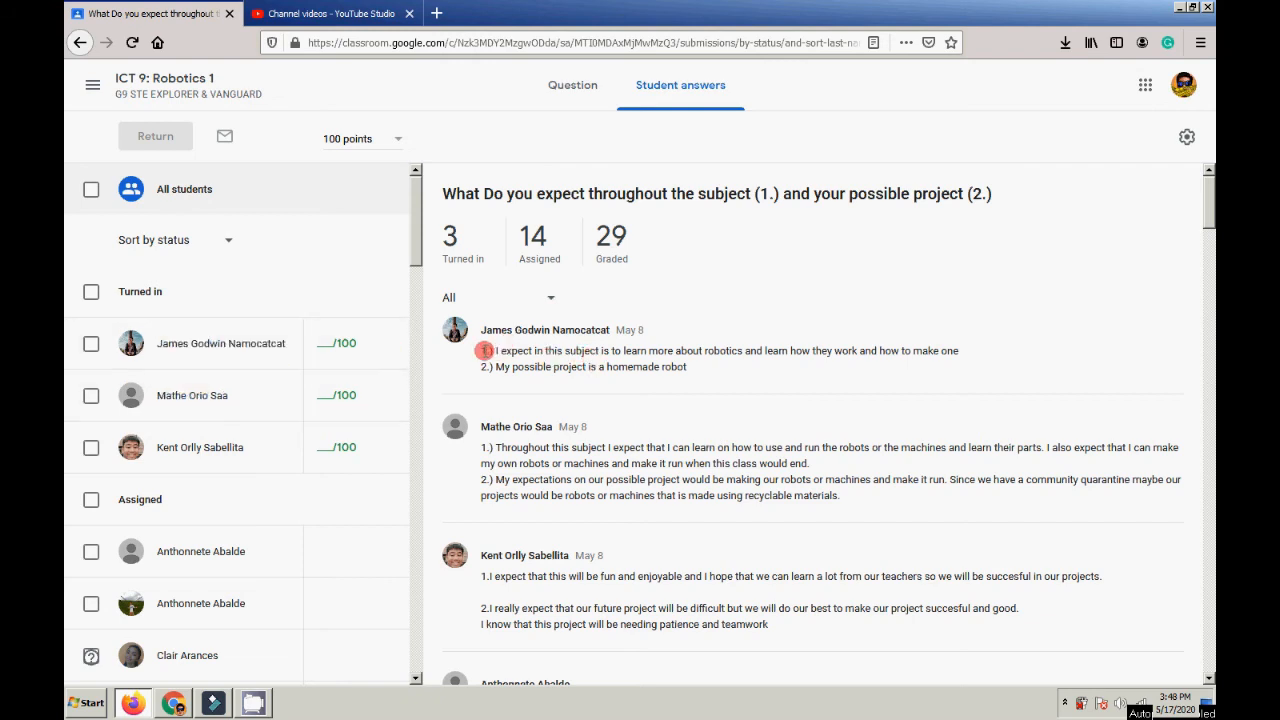
left_click_drag(486, 351, 573, 370)
double_click(672, 366)
left_click(530, 365)
left_click(575, 366)
left_click(570, 368)
left_click_drag(482, 449, 743, 466)
left_click(745, 470)
left_click_drag(580, 480, 690, 482)
left_click(680, 500)
left_click_drag(496, 576, 678, 620)
left_click(580, 596)
left_click_drag(511, 448, 665, 481)
left_click(694, 495)
triple_click(518, 352)
left_click(658, 368)
left_click_drag(513, 353, 630, 373)
left_click(657, 371)
Grade each of the three turned-in answers 99 out of 100.
left_click(331, 345)
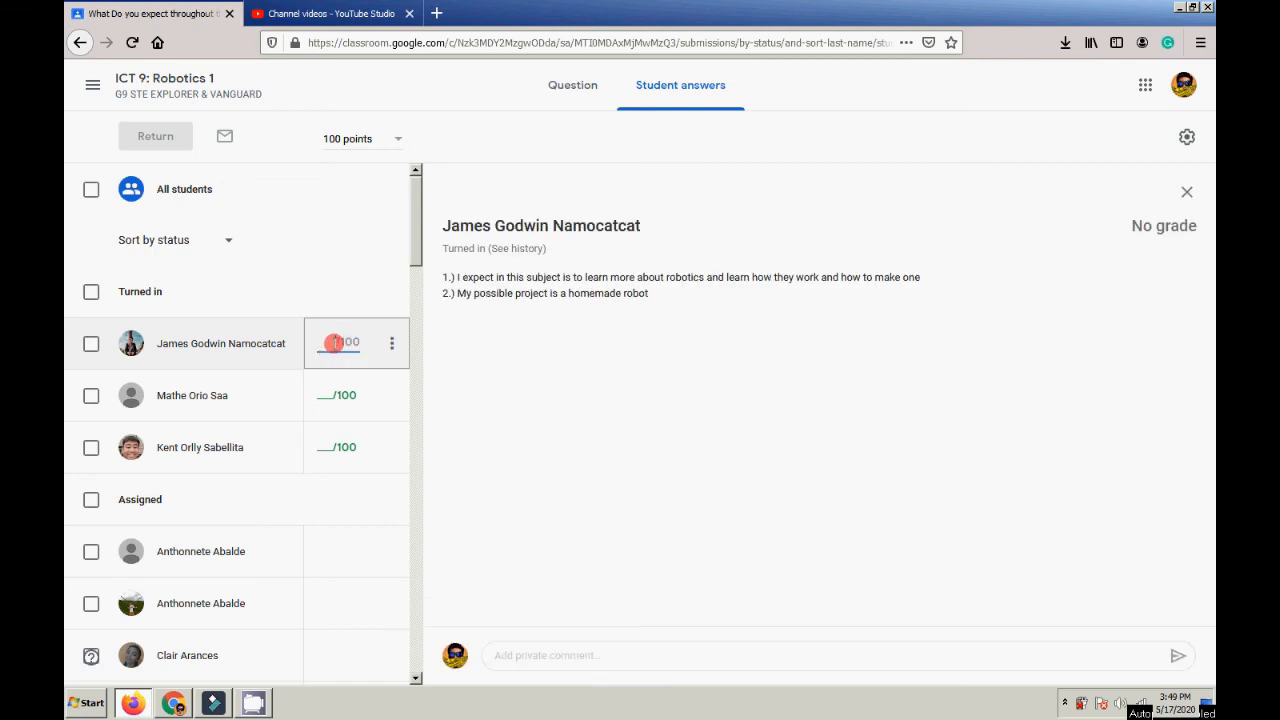
type("99")
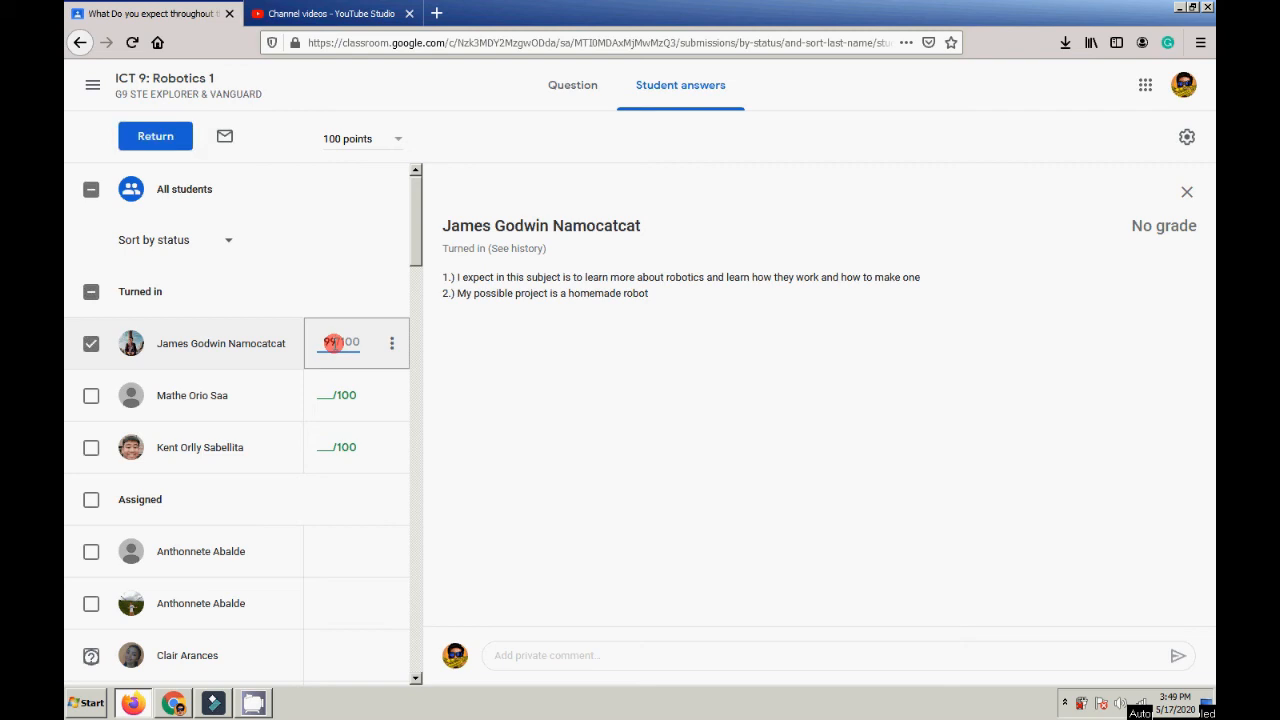
left_click(328, 400)
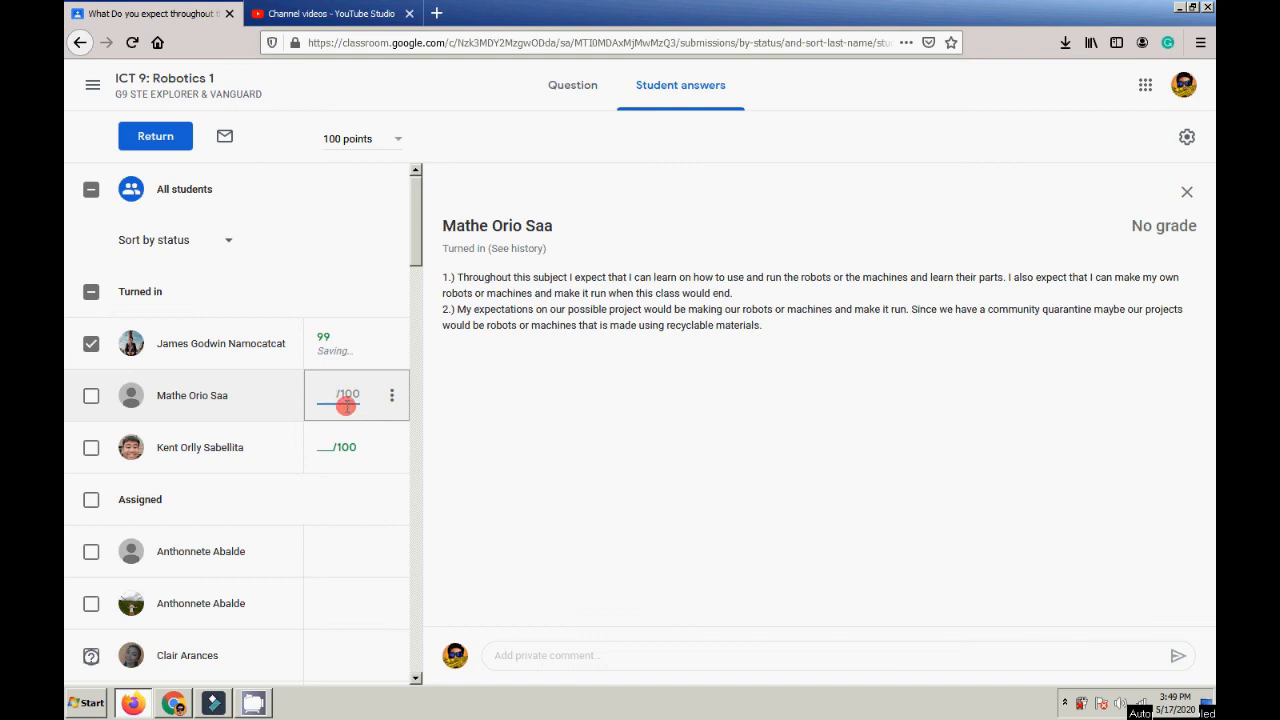
type("99")
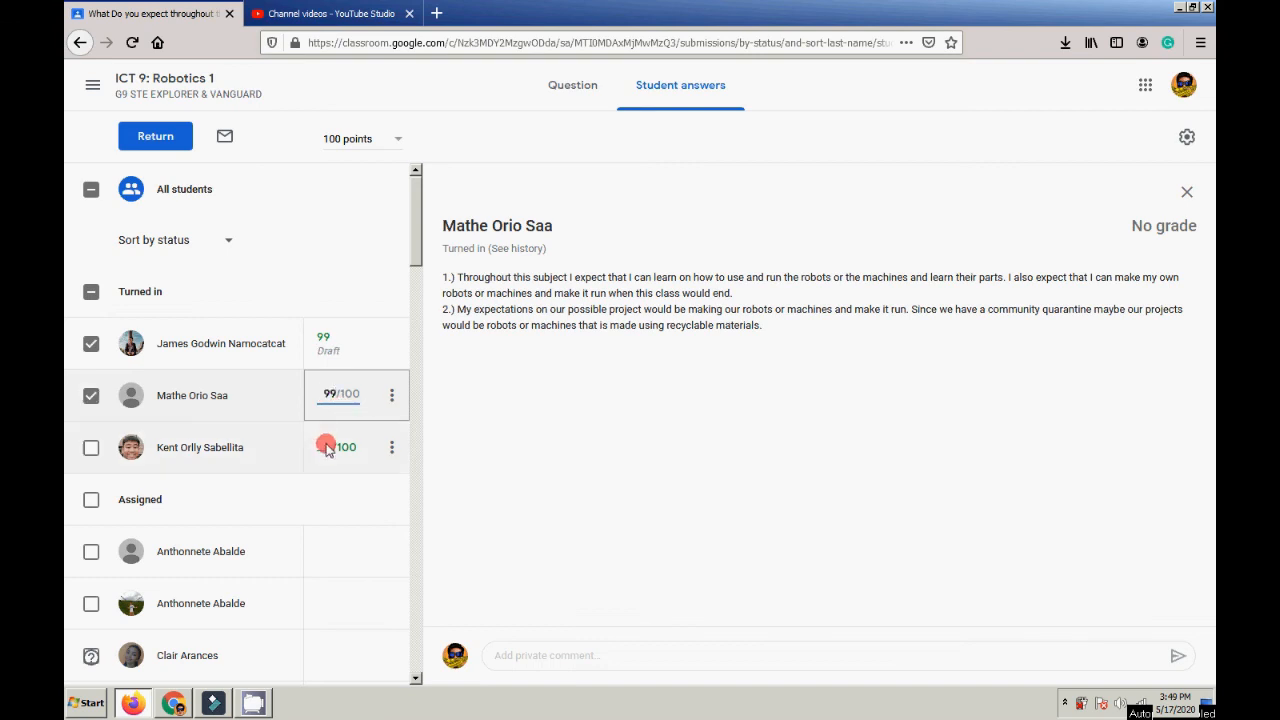
left_click(327, 450)
type("99")
left_click(646, 440)
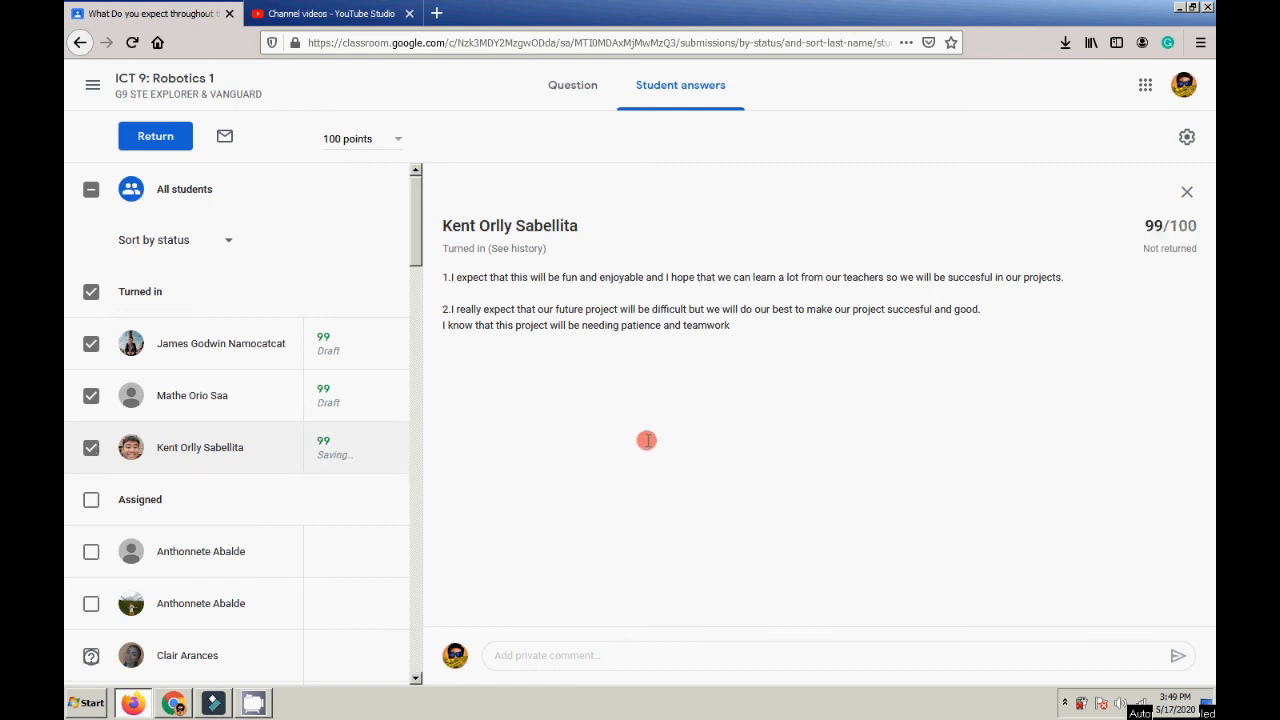
Review the draft grades entered for the three turned-in students.
left_click(325, 341)
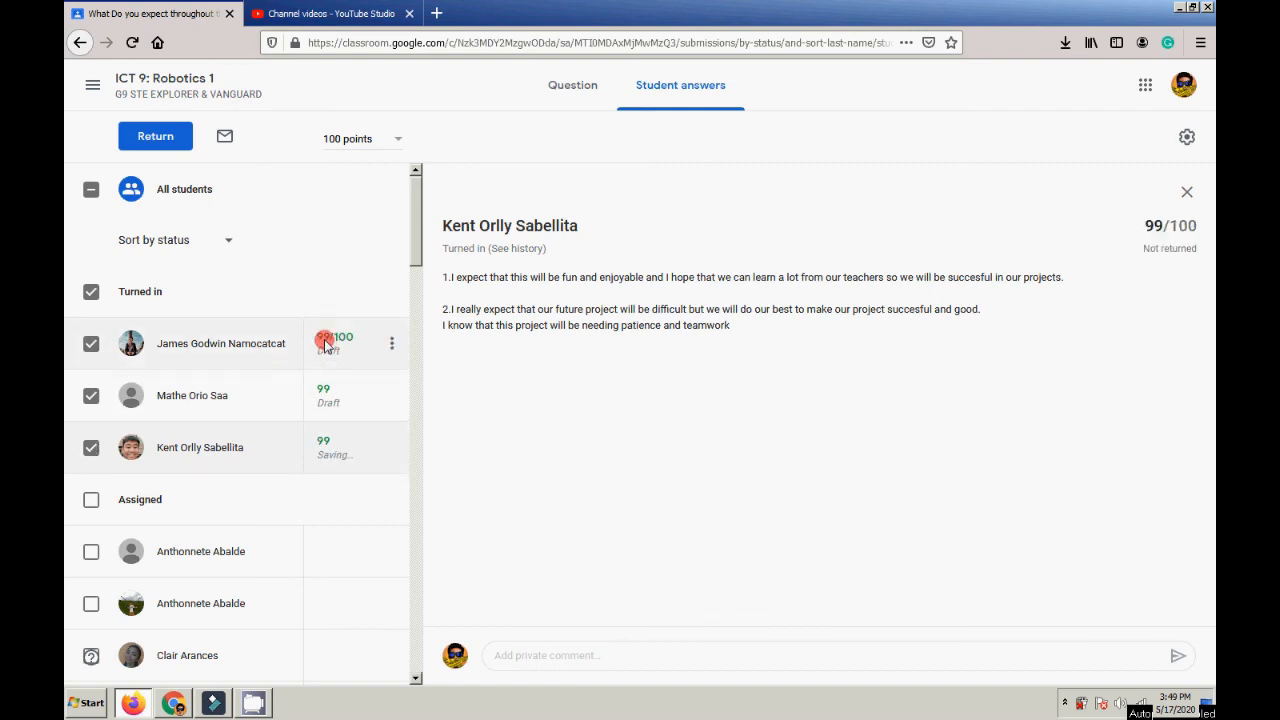
left_click(325, 397)
left_click(325, 451)
left_click(325, 400)
left_click(342, 406)
left_click(477, 420)
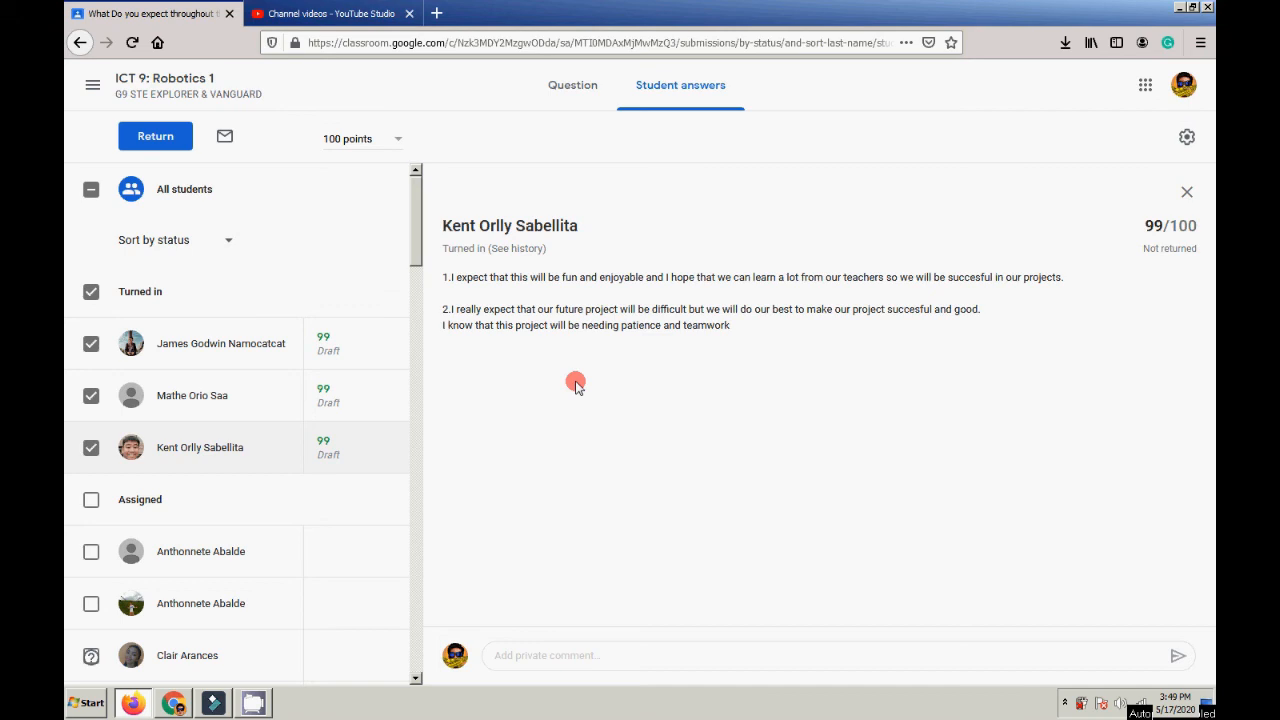
left_click(331, 452)
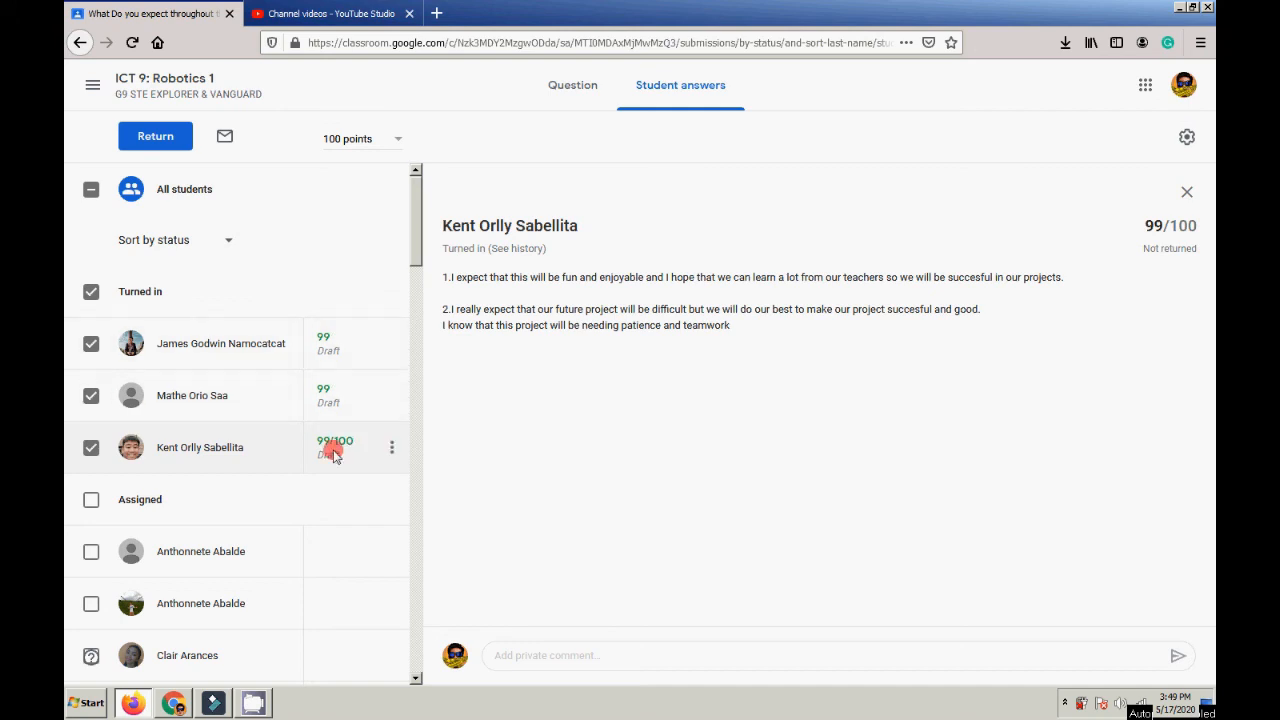
left_click(537, 369)
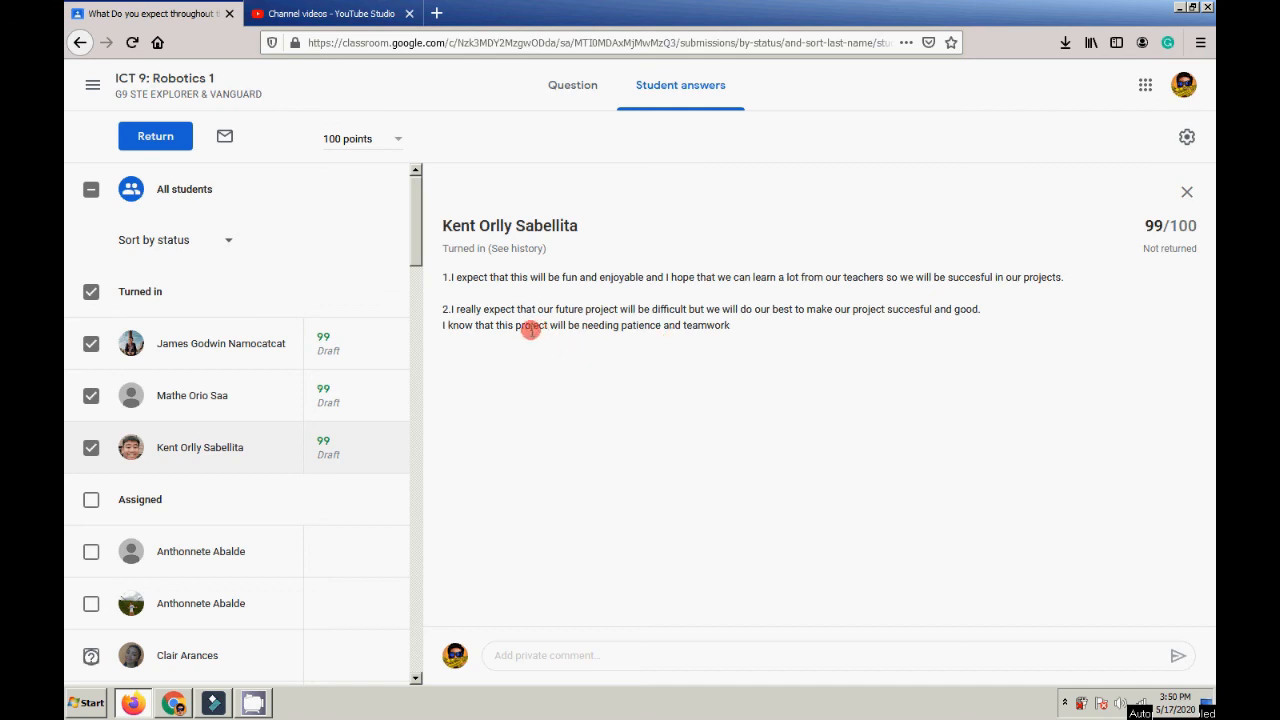
Return the three graded submissions with the private comment "Very Good" and close the YouTube Studio page.
left_click(156, 137)
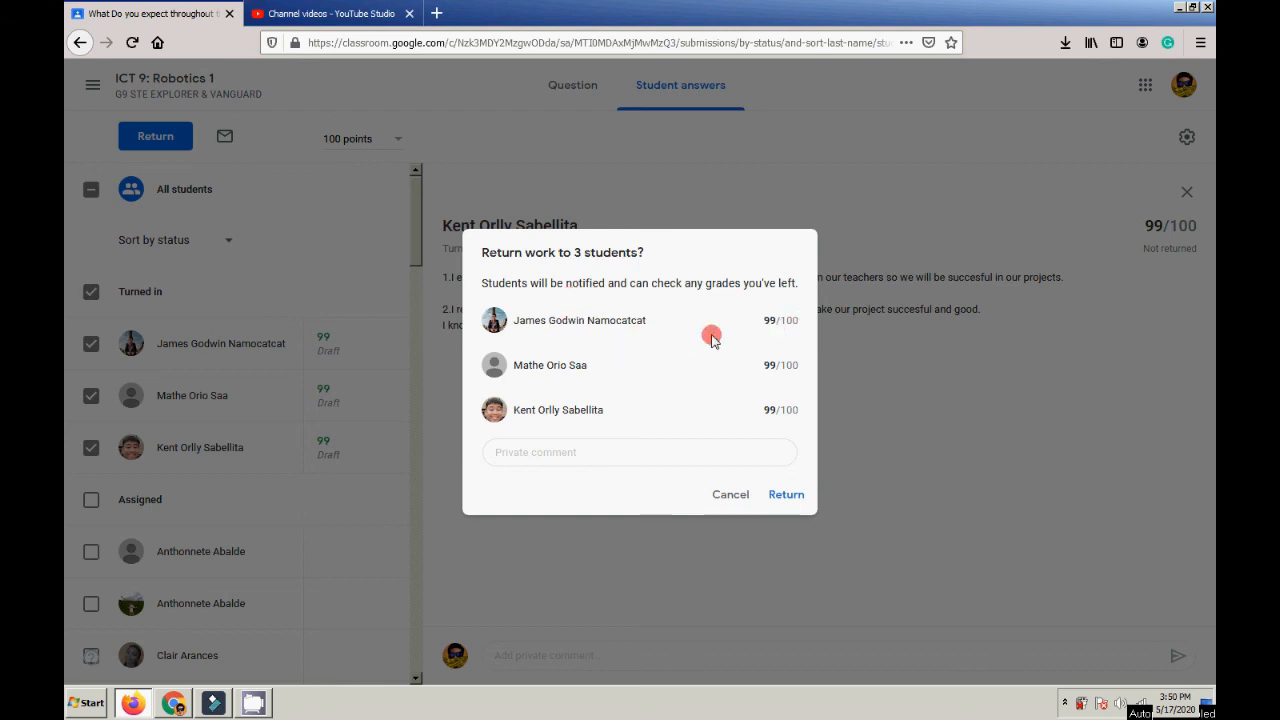
left_click(601, 455)
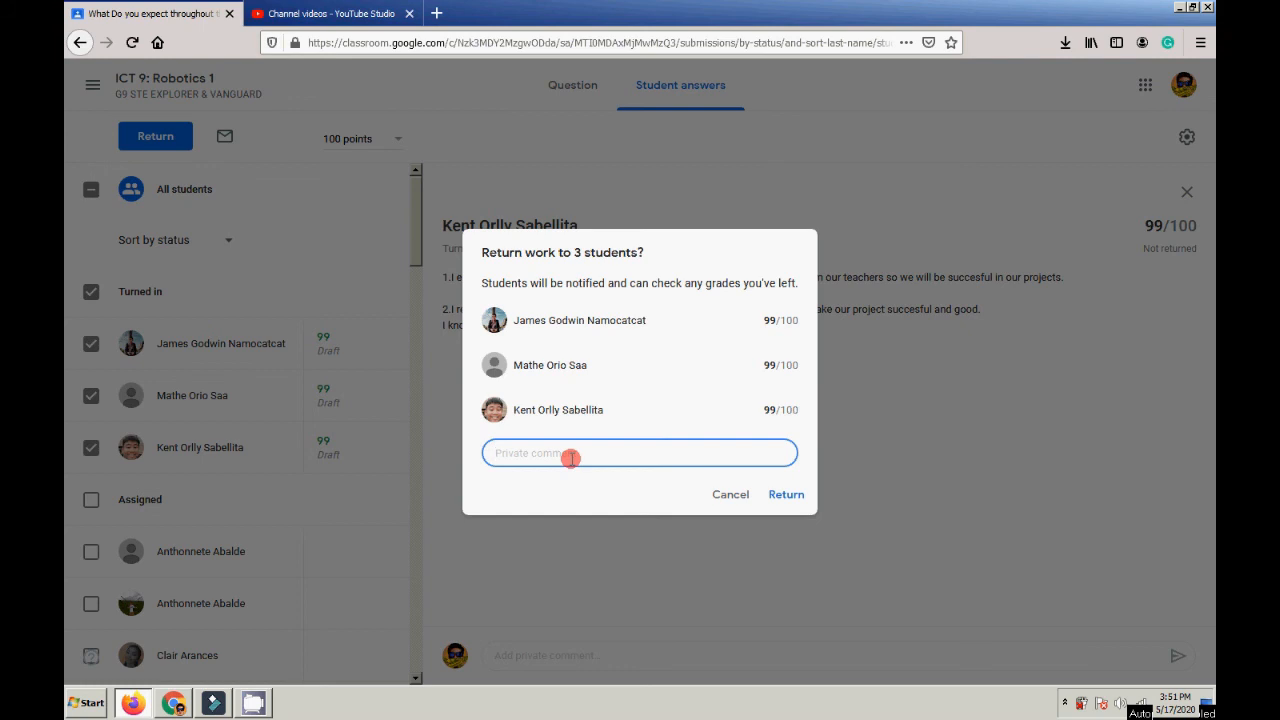
type("Very Good")
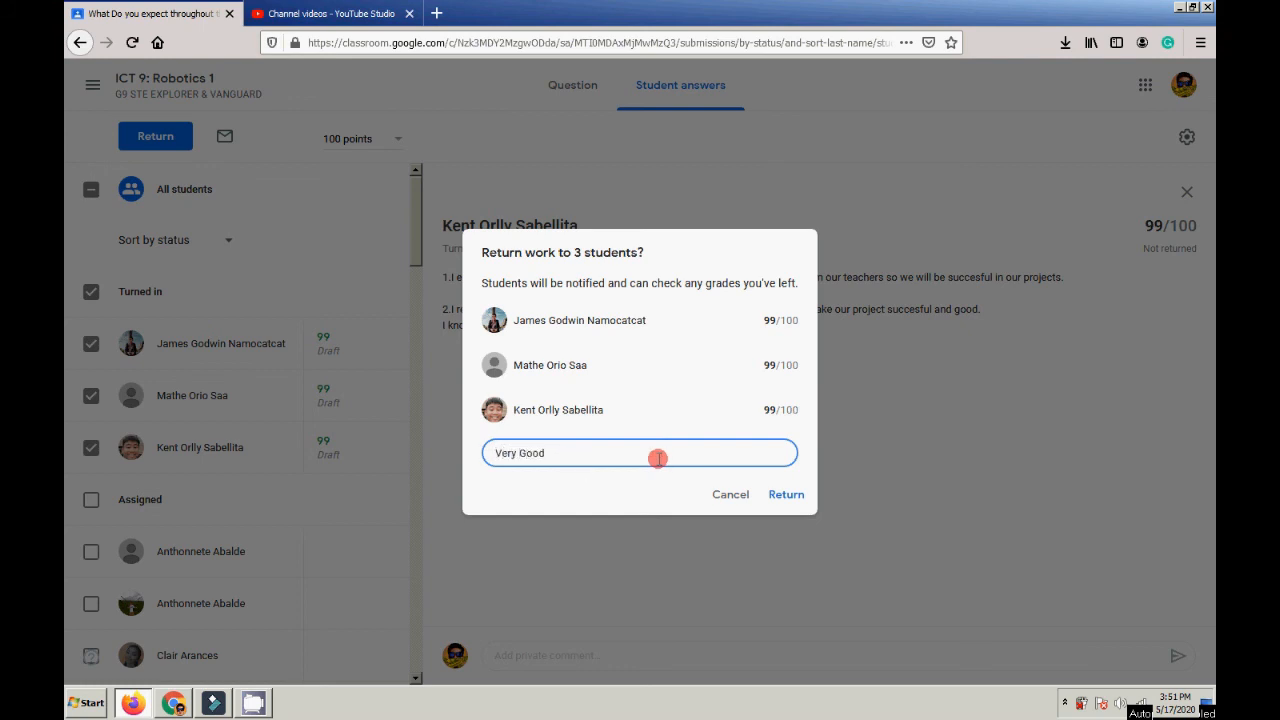
left_click(783, 495)
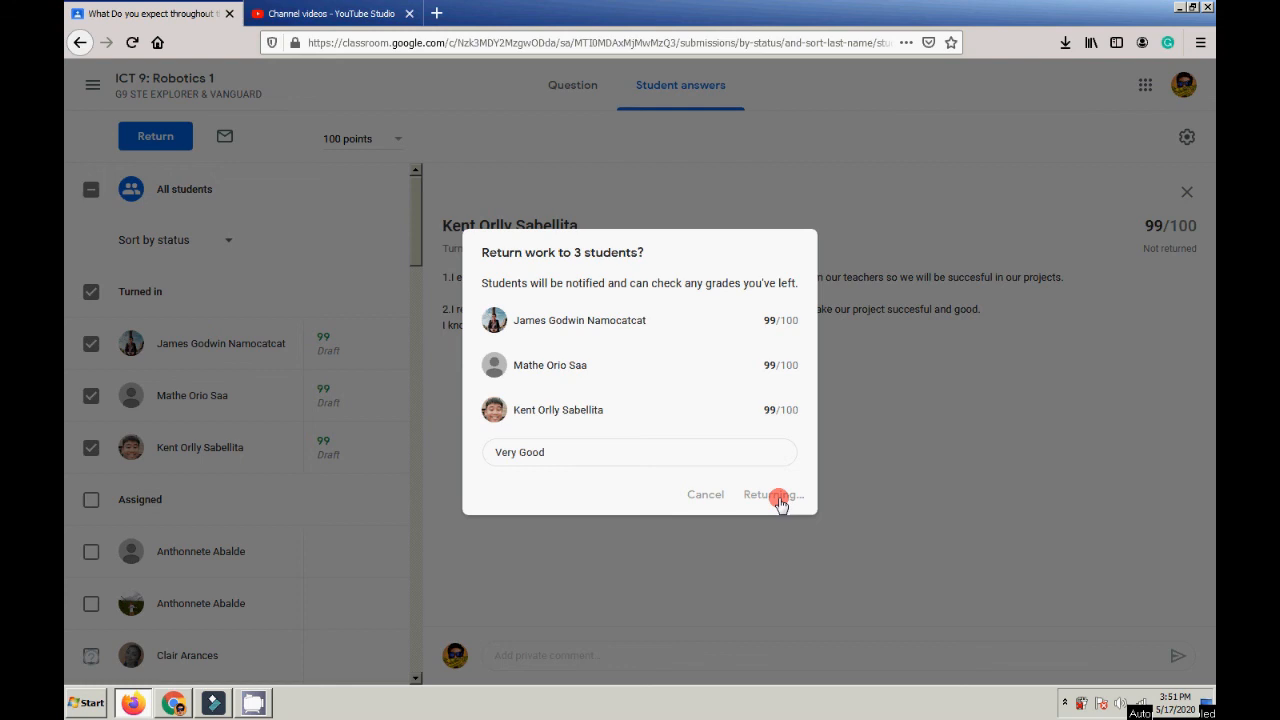
left_click(410, 14)
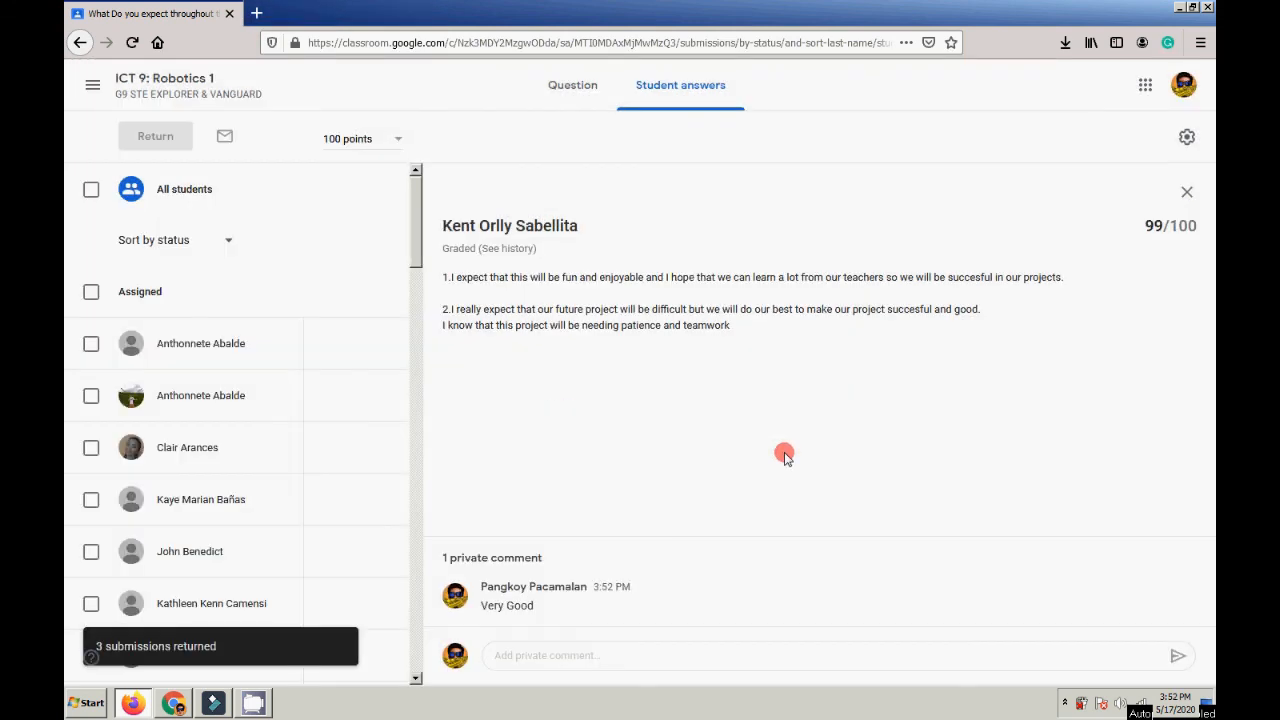
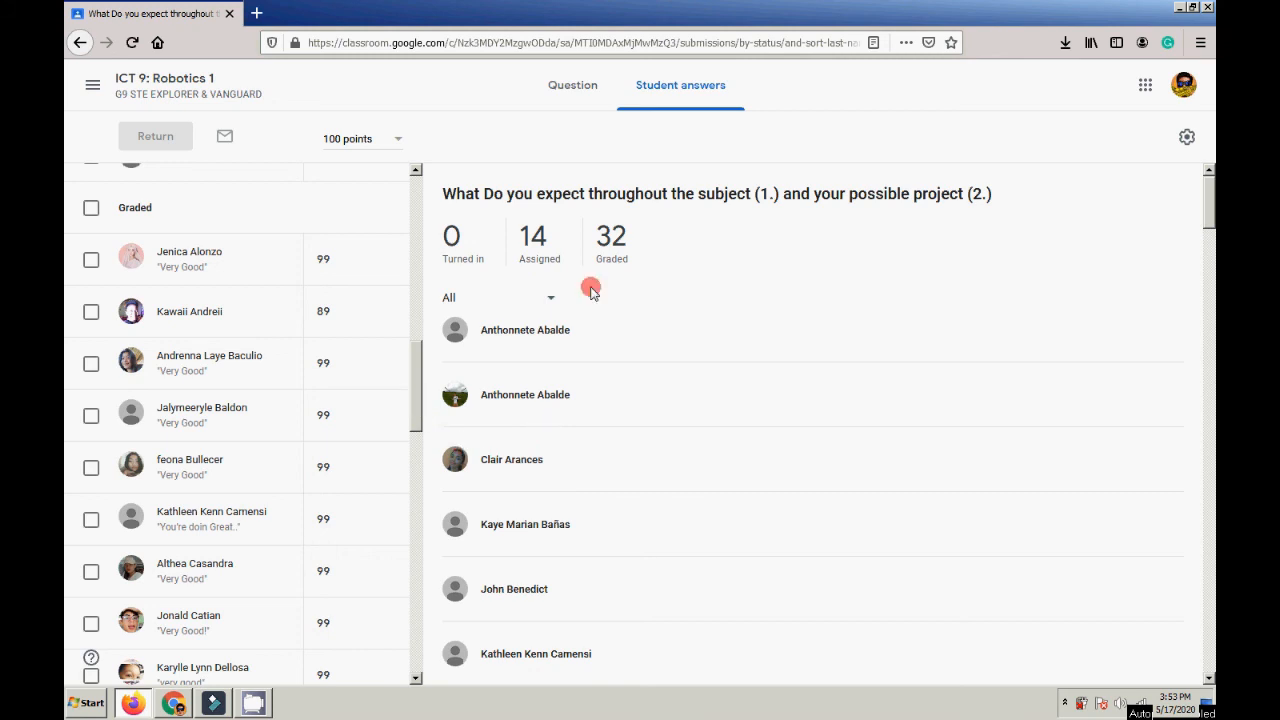
Look through the student answers and inspect individual submissions in the Graded group.
left_click(674, 98)
scroll(638, 380, "down", 5)
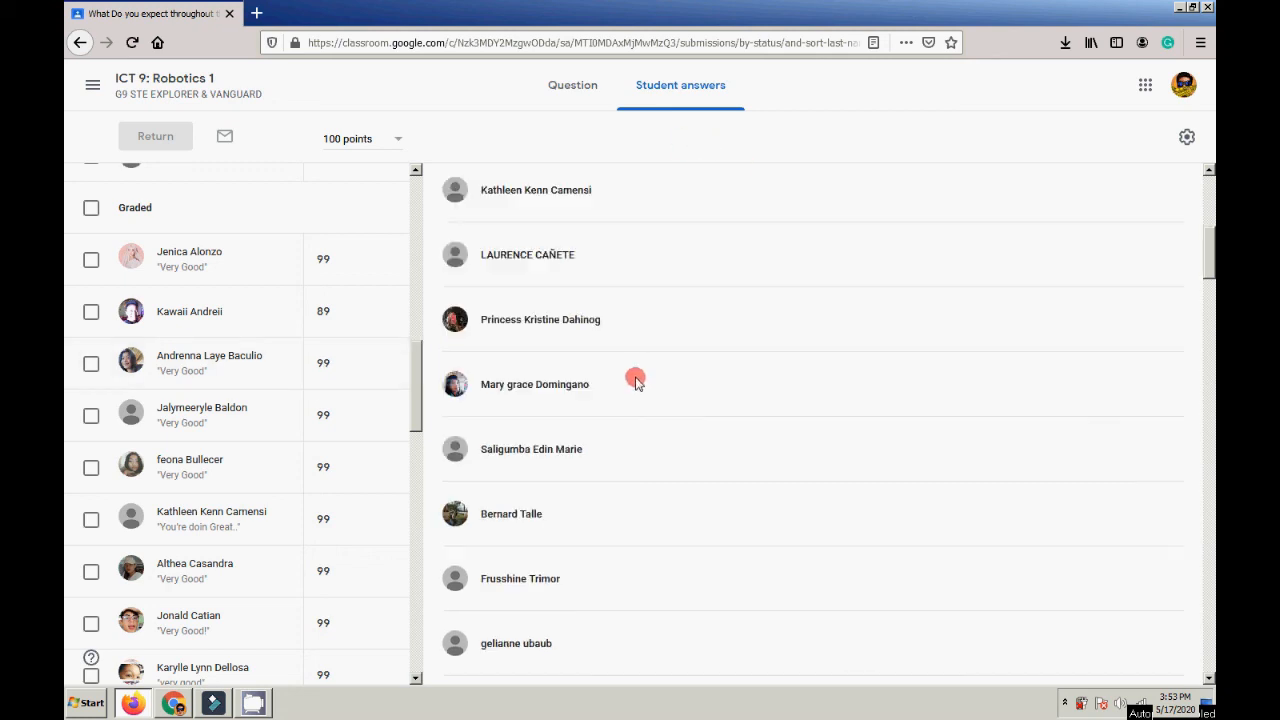
scroll(481, 432, "up", 4)
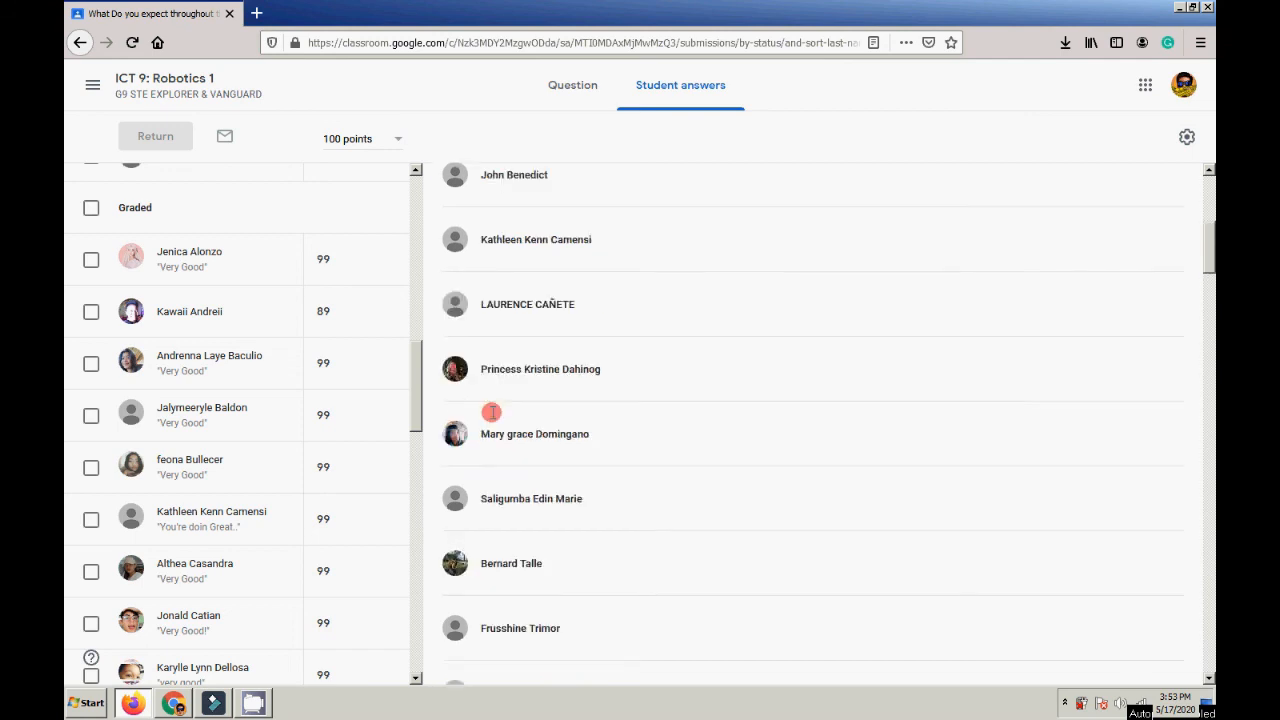
left_click_drag(413, 390, 417, 214)
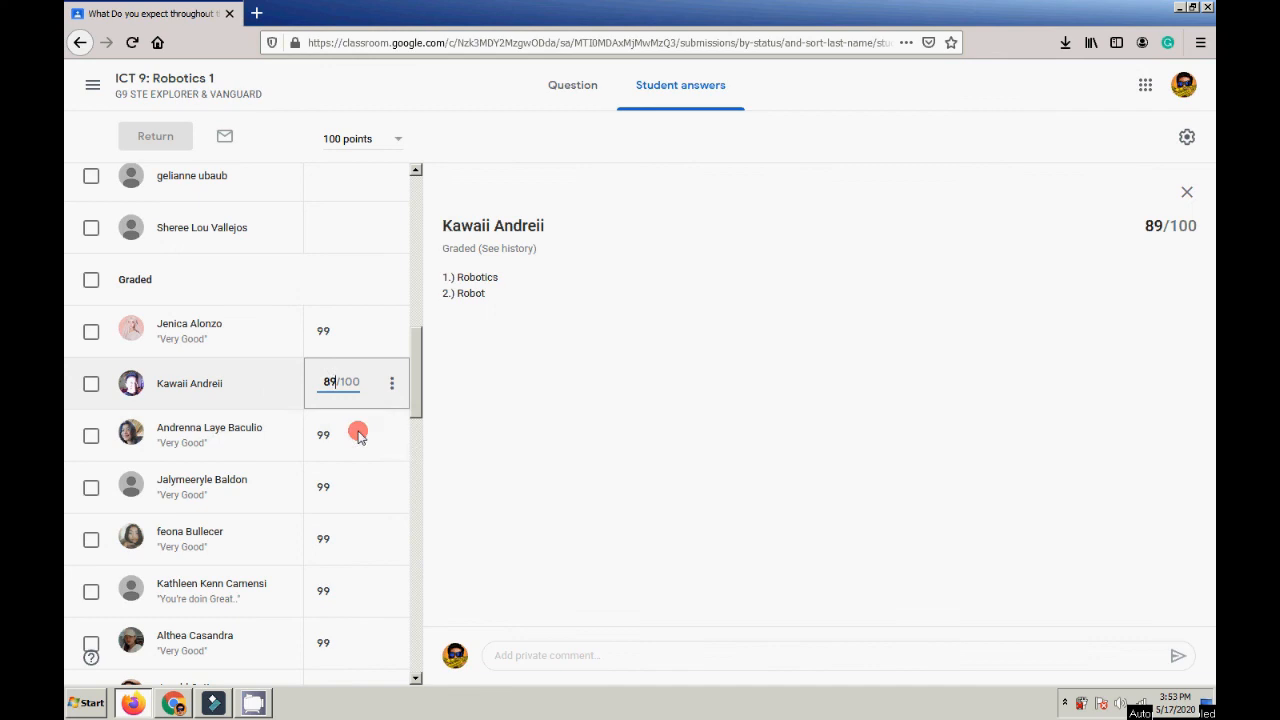
left_click(357, 434)
left_click(357, 484)
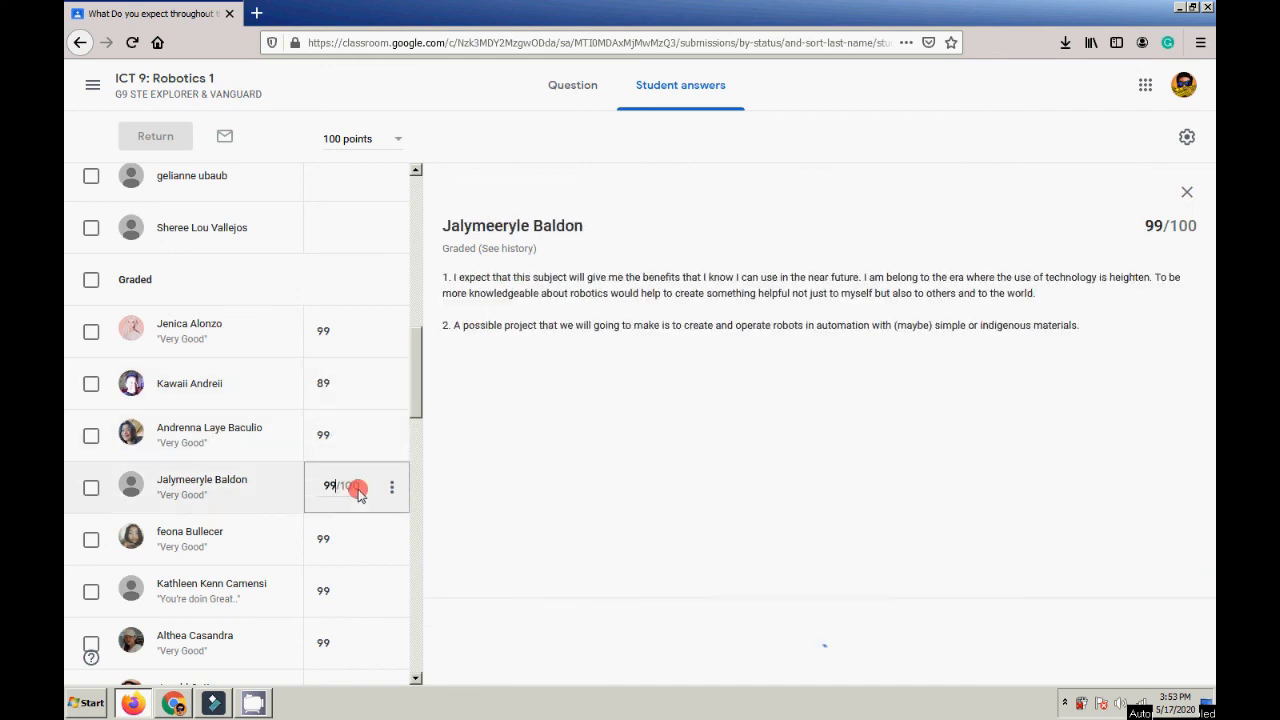
Open more submissions in the Graded group one by one, checking their answers, private comments and the return option for a grade.
scroll(357, 450, "down", 3)
left_click(347, 397)
left_click(363, 442)
left_click(371, 500)
left_click(373, 545)
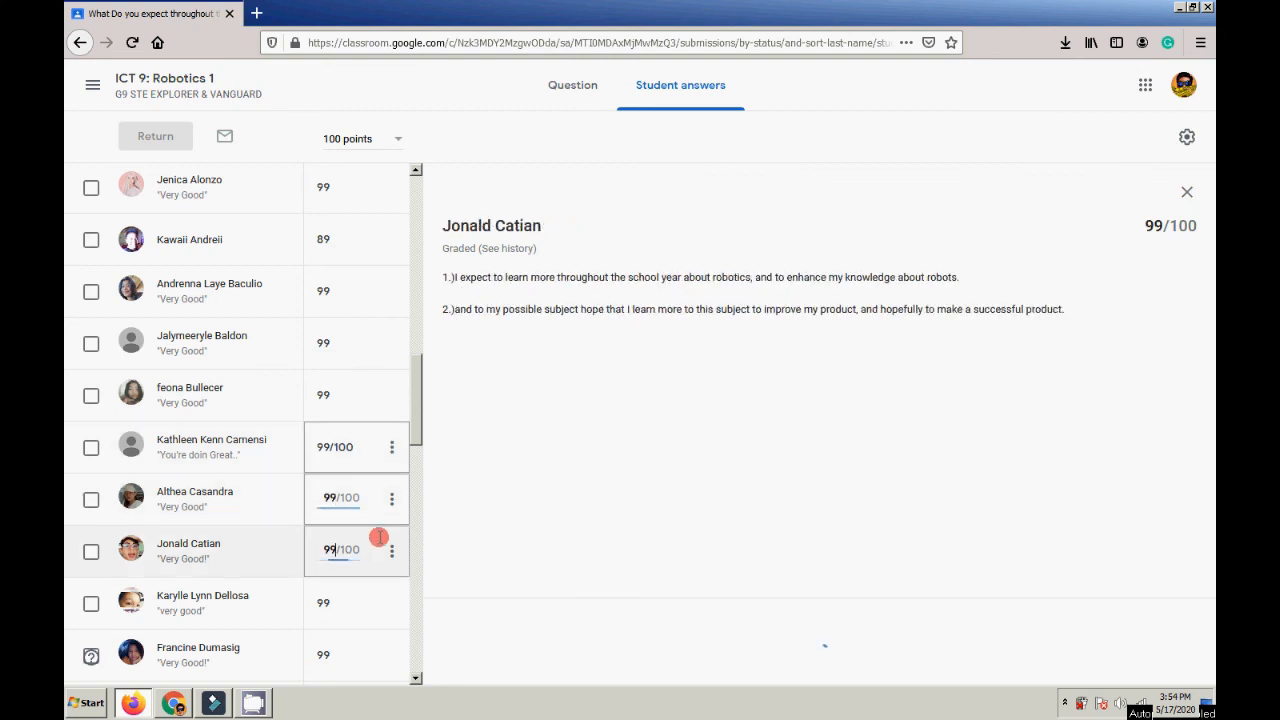
scroll(375, 540, "down", 1)
left_click(375, 535)
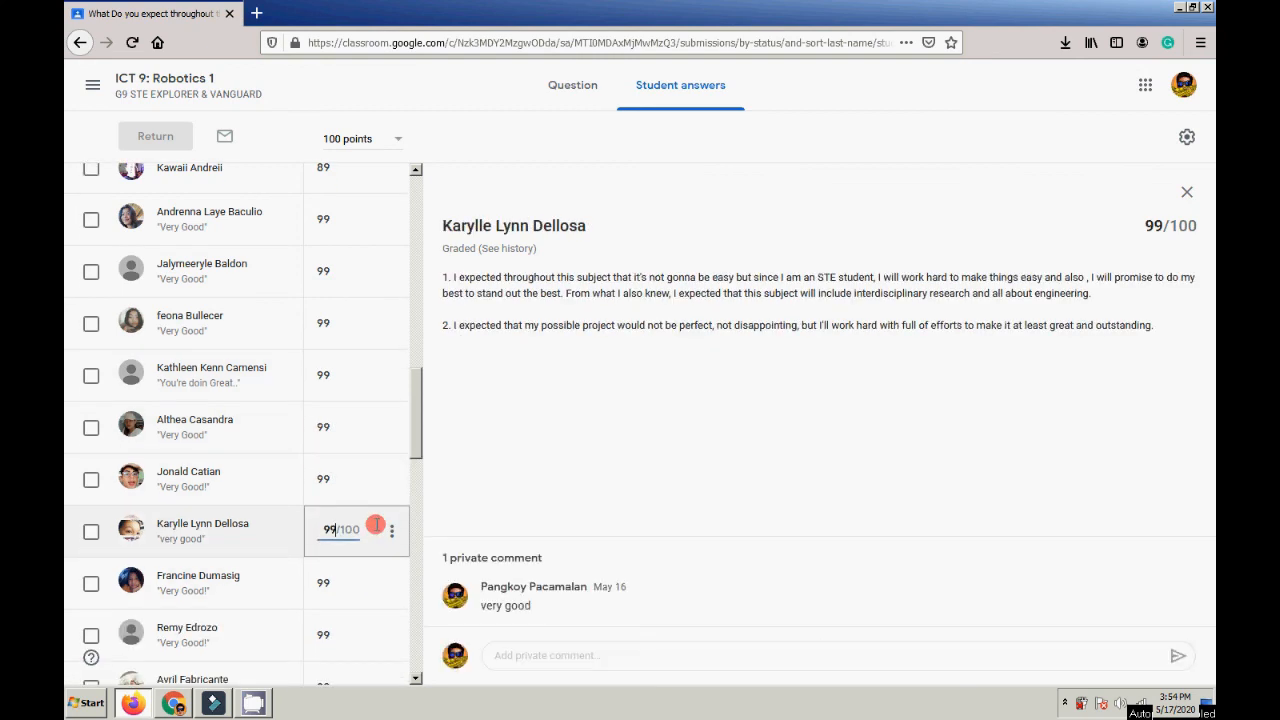
left_click(394, 534)
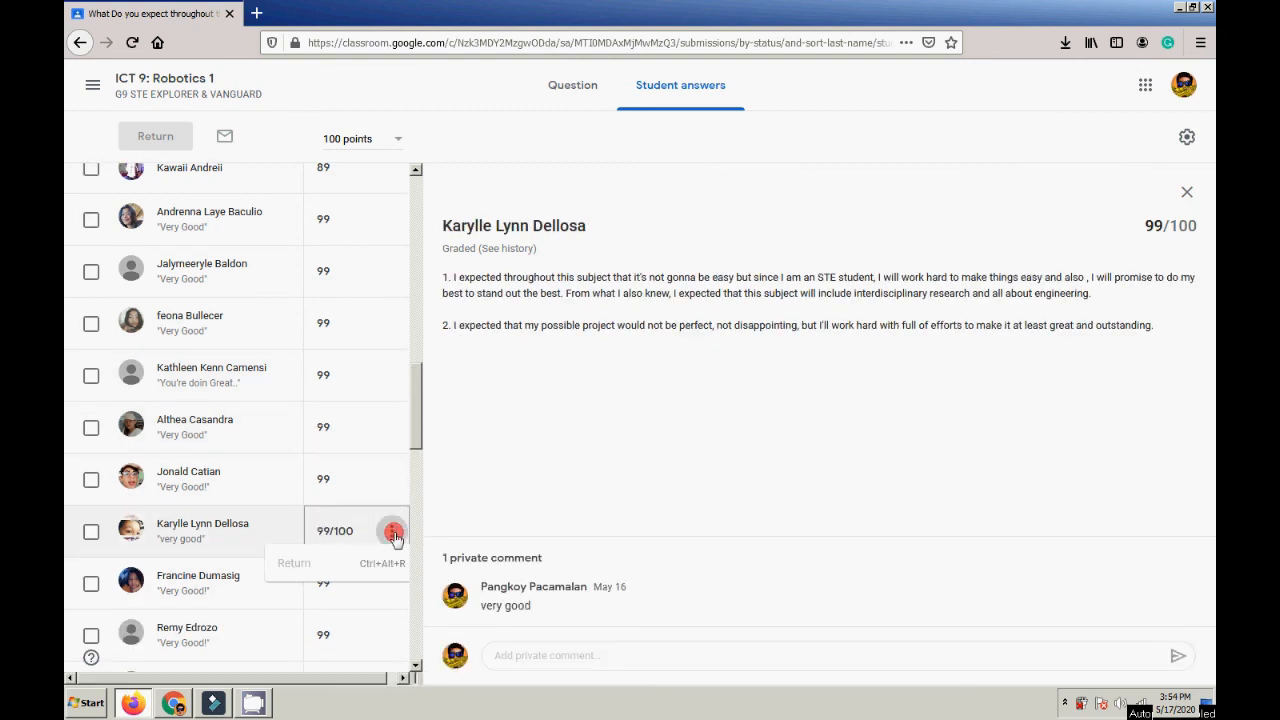
left_click(375, 476)
scroll(416, 396, "up", 3)
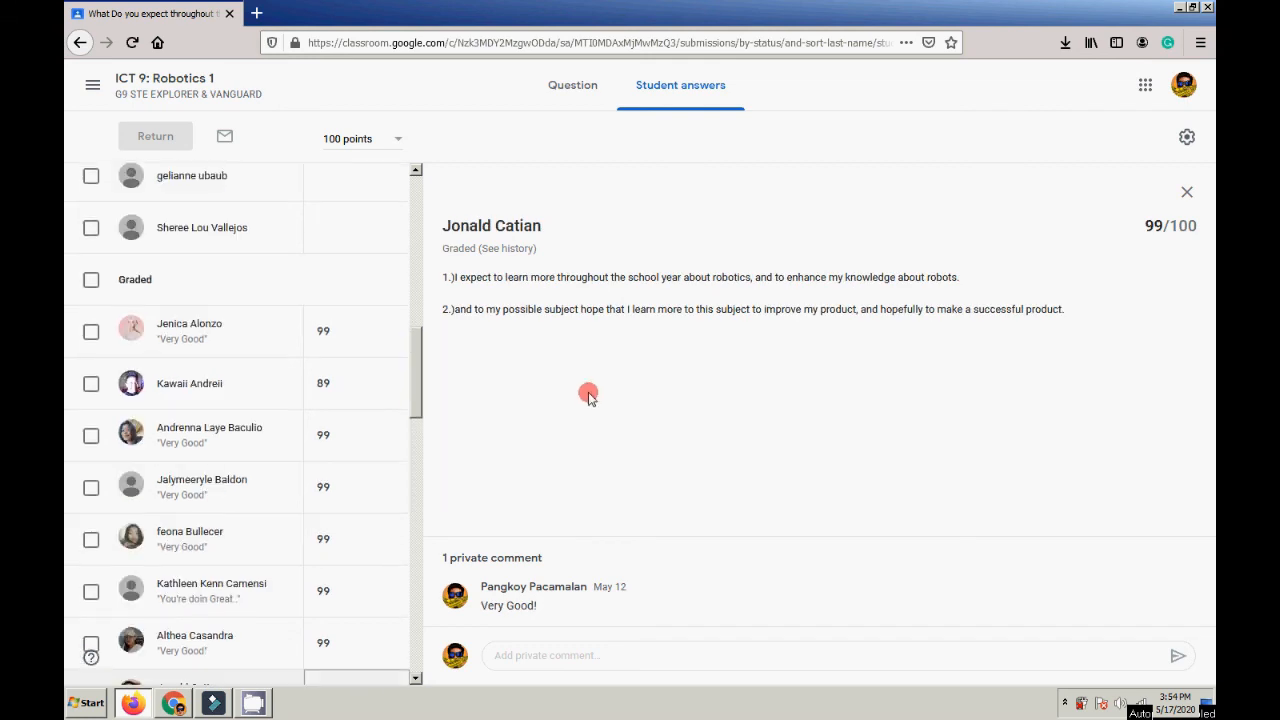
View the class's classwork by topic, checking the 2nd Question and 1st Question topics before showing all topics again.
left_click(586, 88)
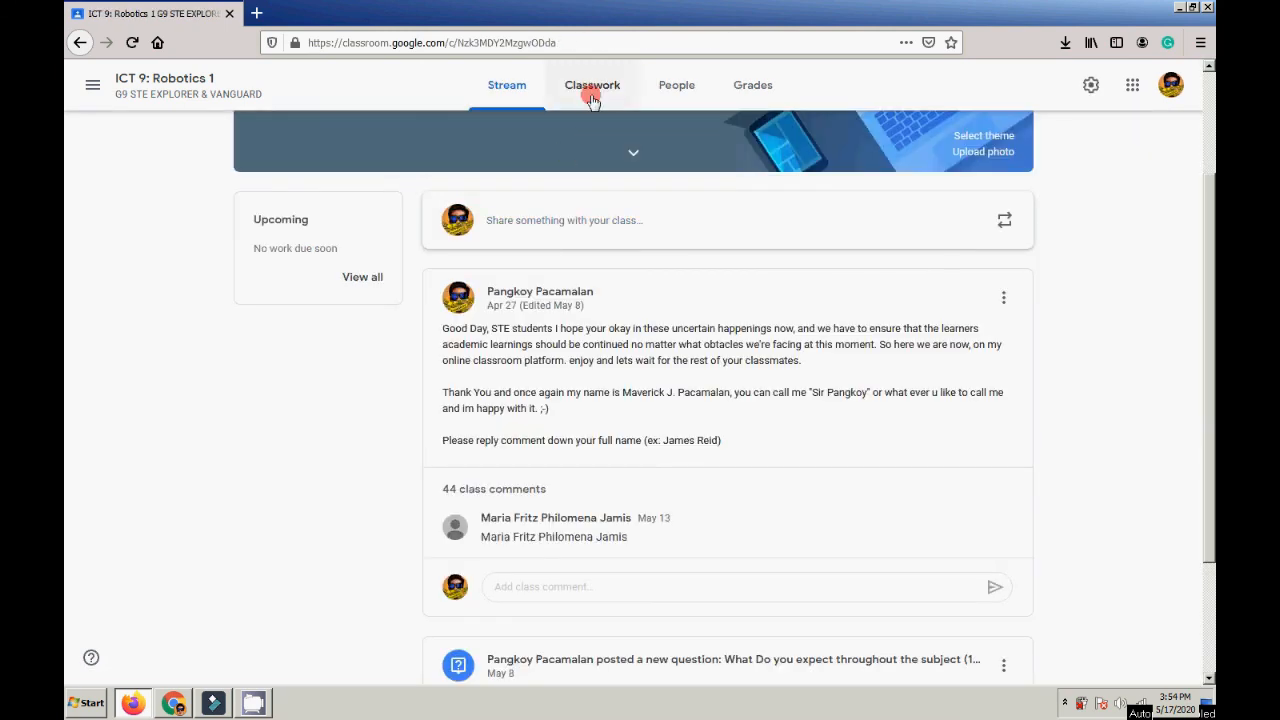
left_click(592, 89)
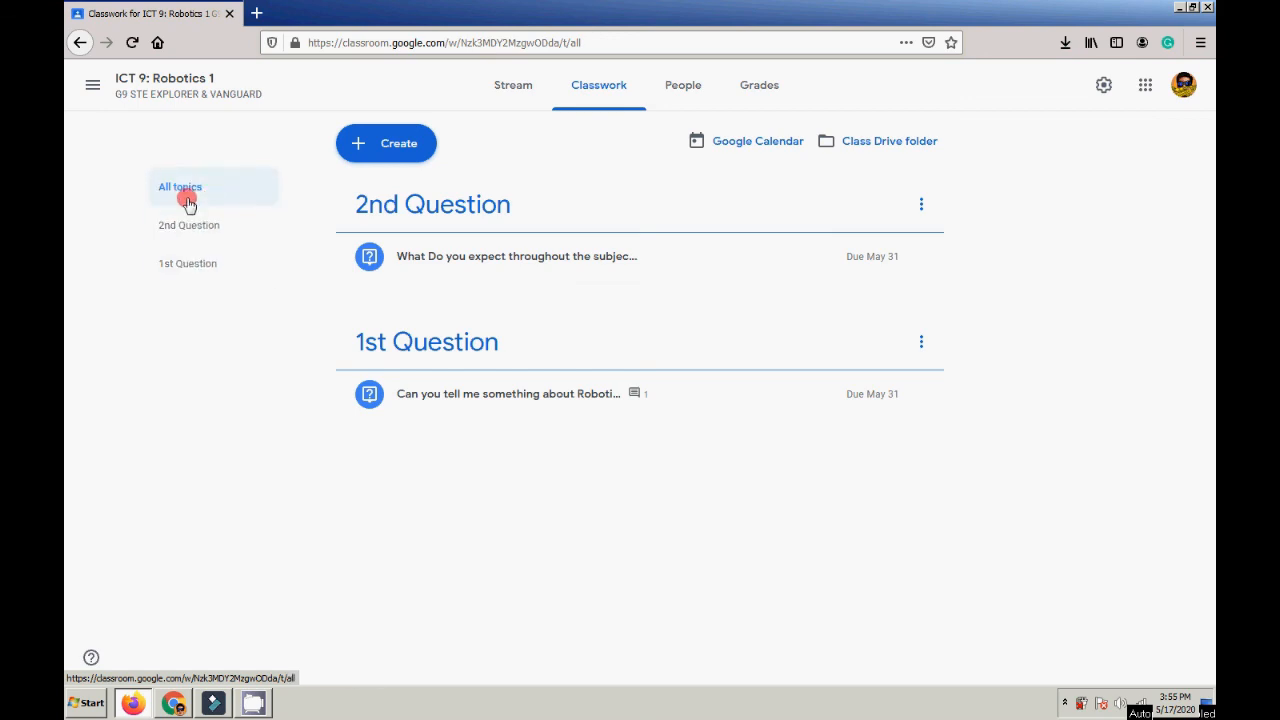
left_click(192, 228)
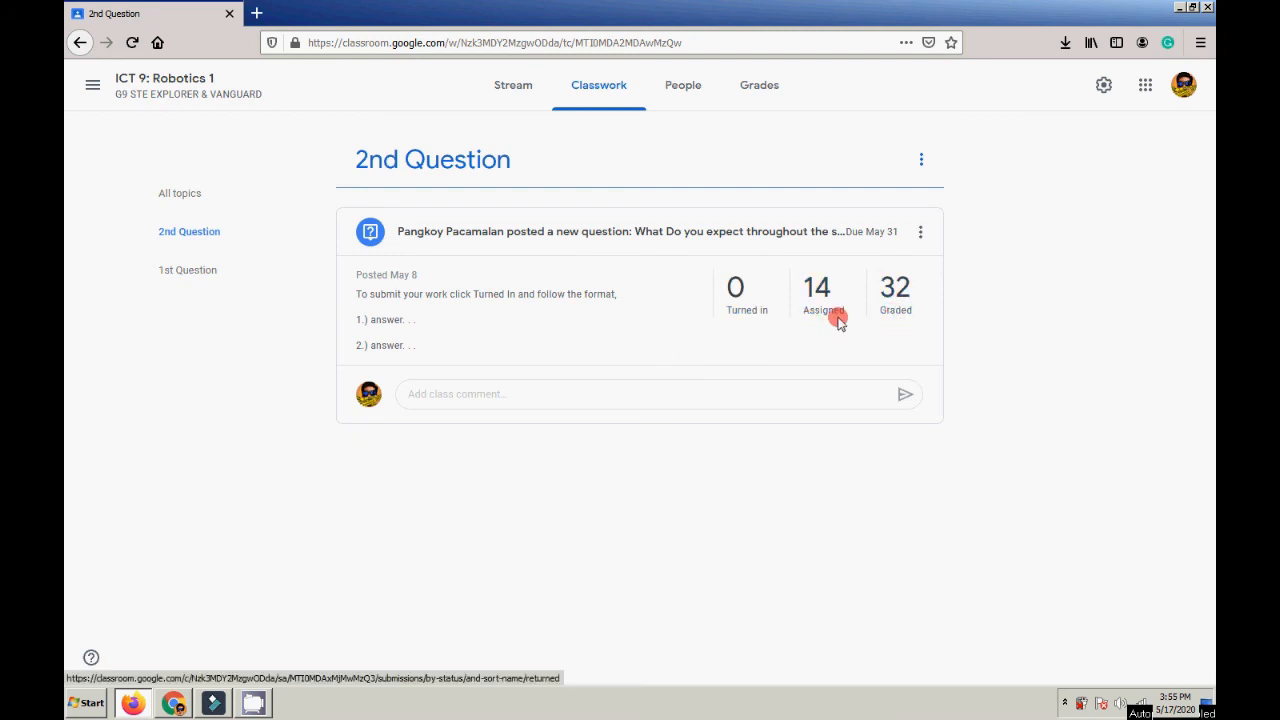
left_click(203, 275)
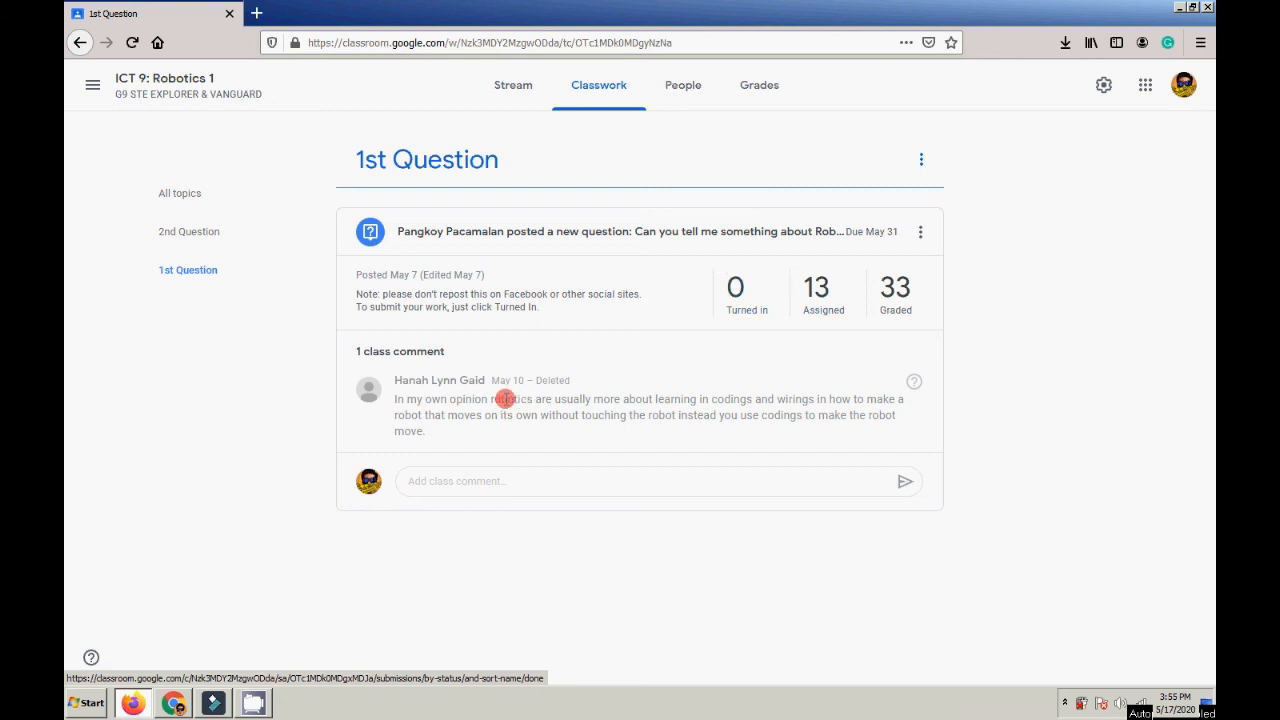
left_click(205, 231)
left_click(188, 198)
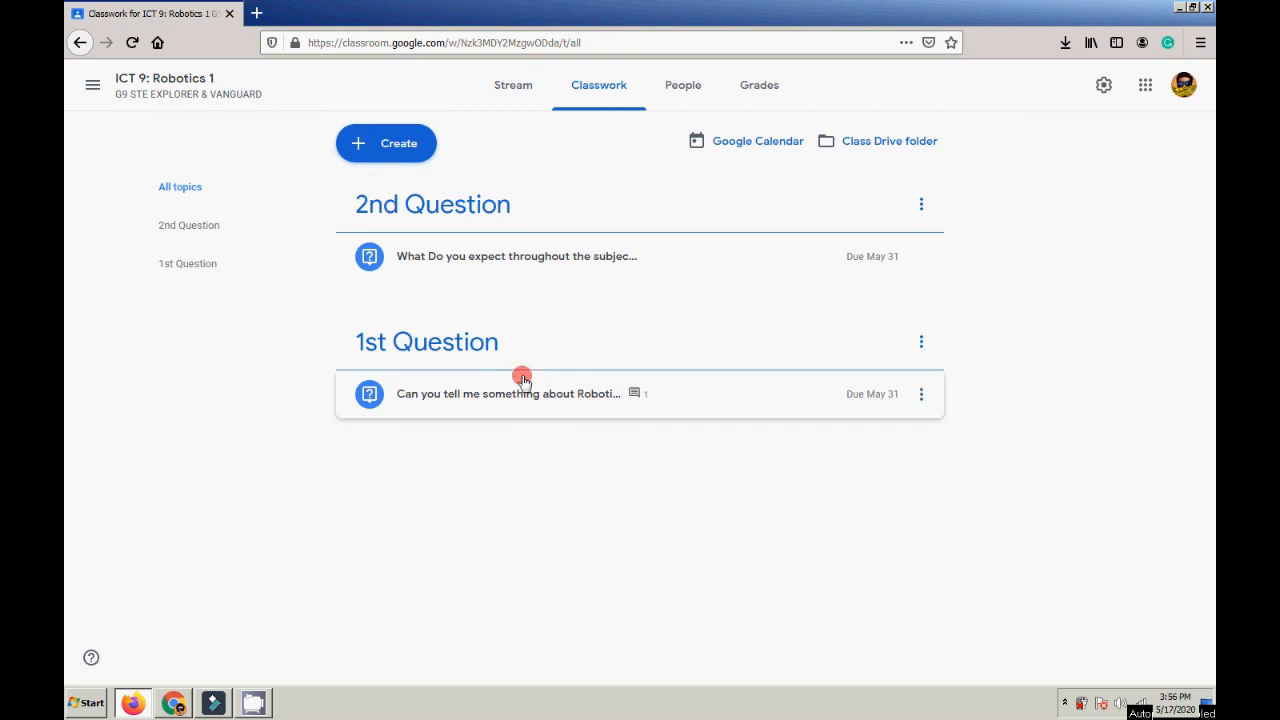
Look through the class's list of teachers and students from beginning to end.
left_click(683, 85)
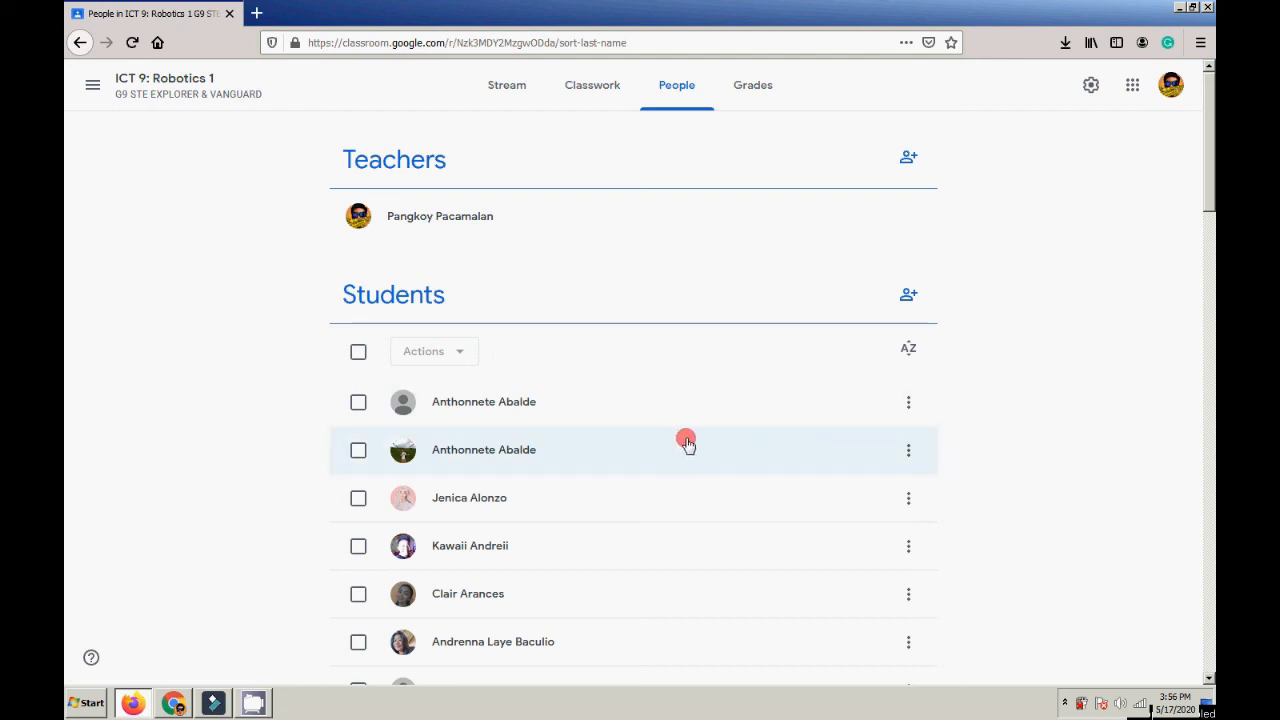
scroll(687, 444, "down", 7)
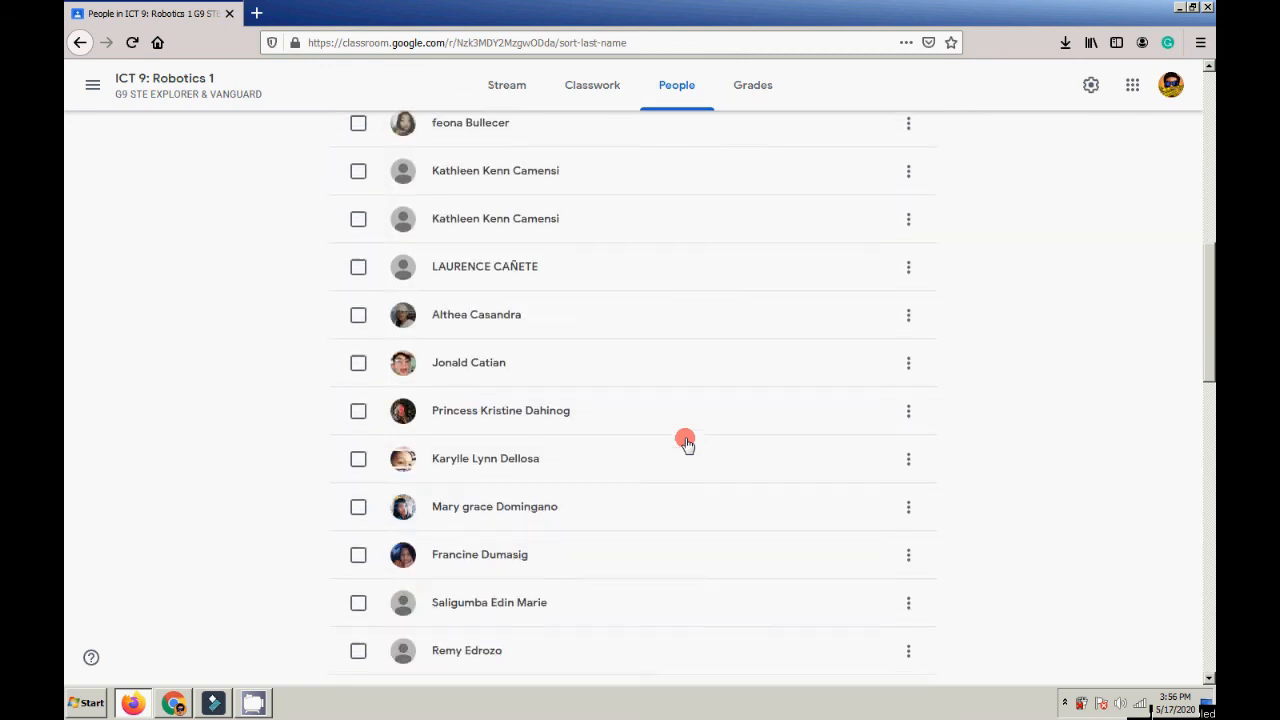
scroll(687, 444, "down", 8)
left_click(700, 90)
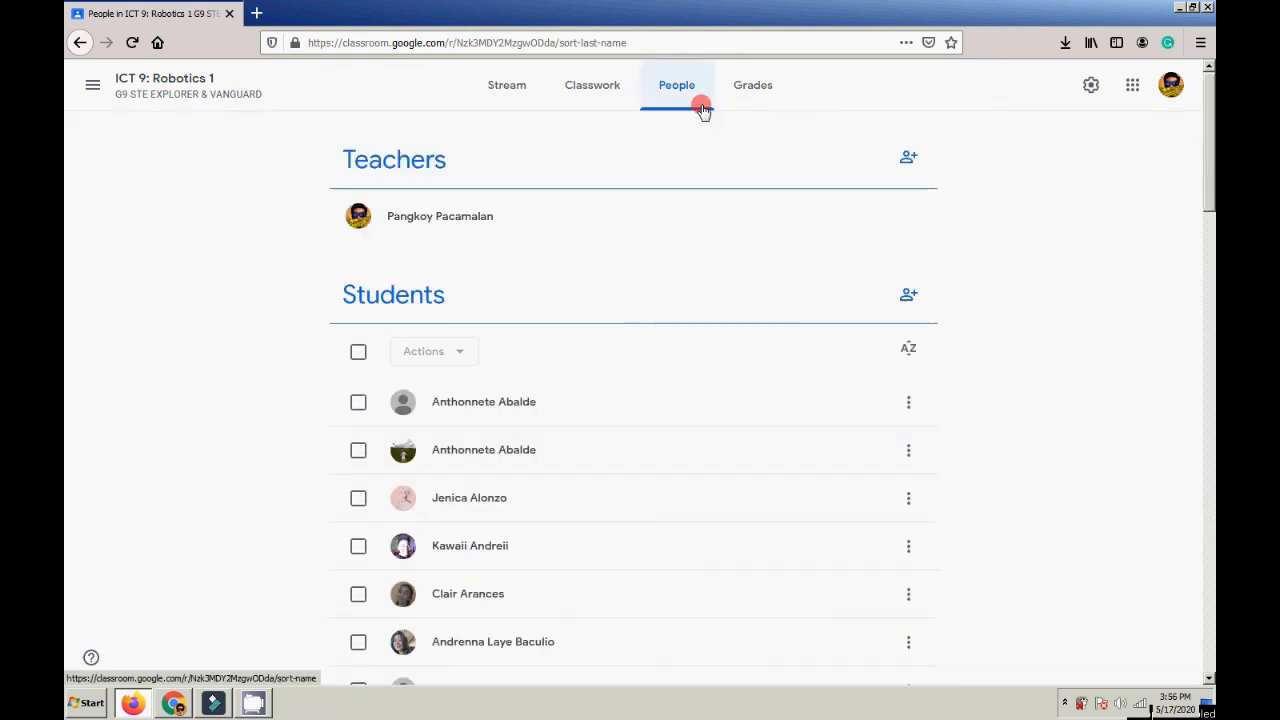
Examine the class gradebook's overall and per-question grades, including the options for a student's missing grade on the "Can you tell me" question.
left_click(748, 87)
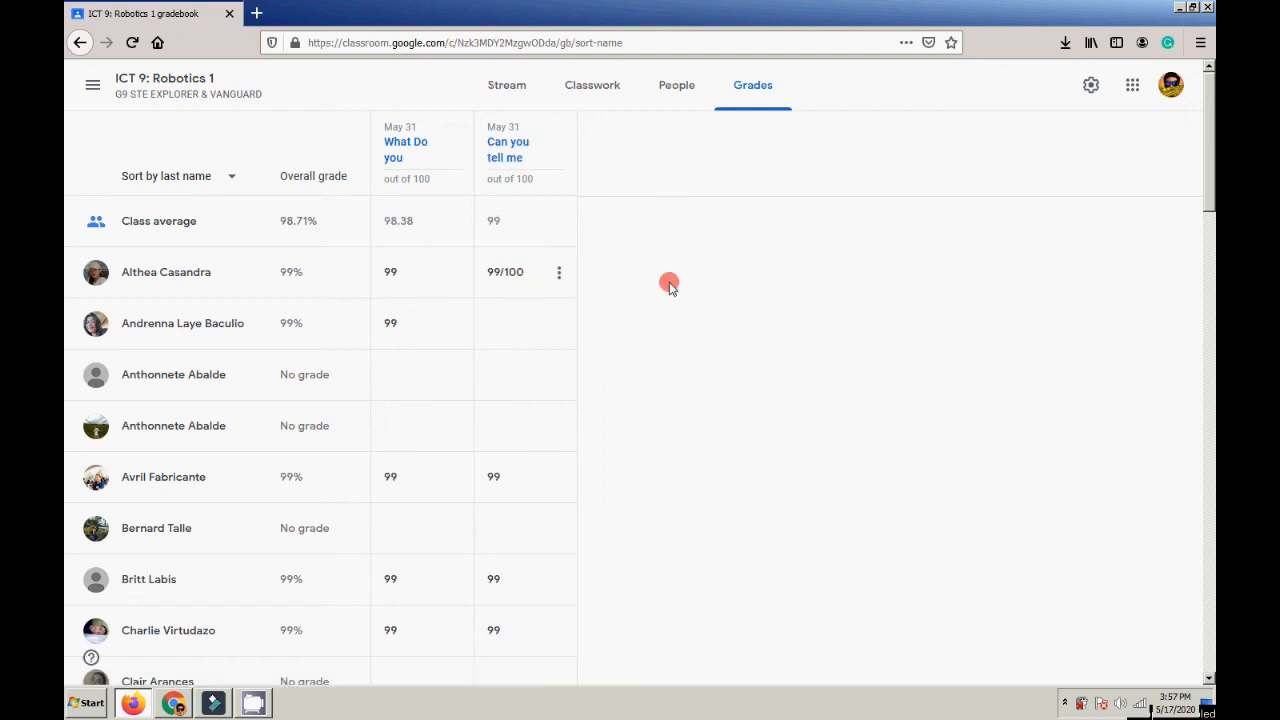
scroll(710, 303, "down", 2)
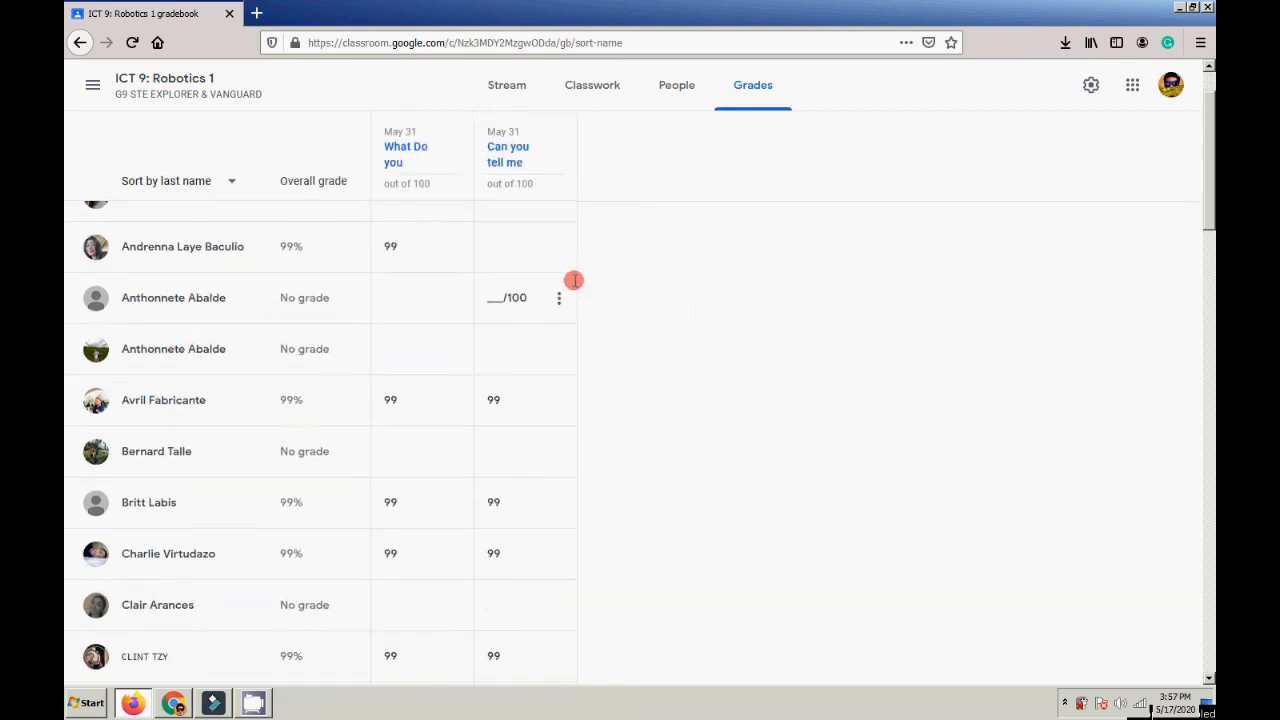
scroll(652, 398, "up", 2)
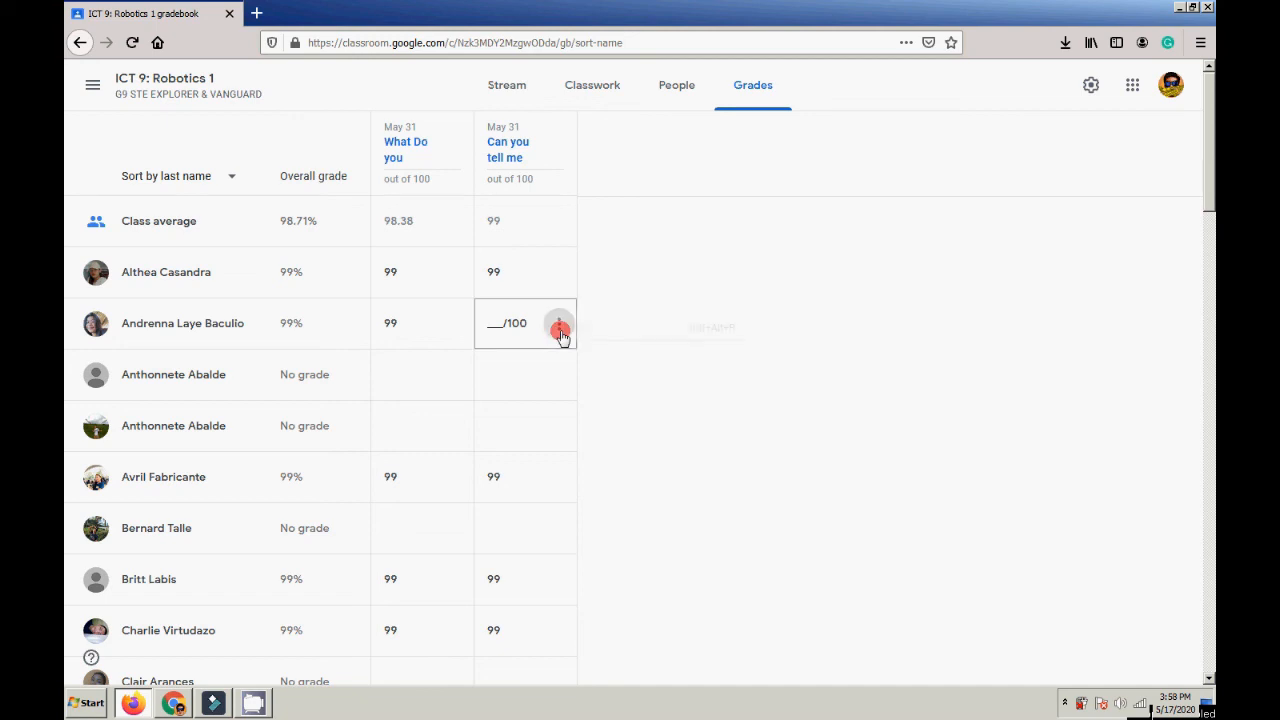
left_click(560, 330)
left_click(760, 382)
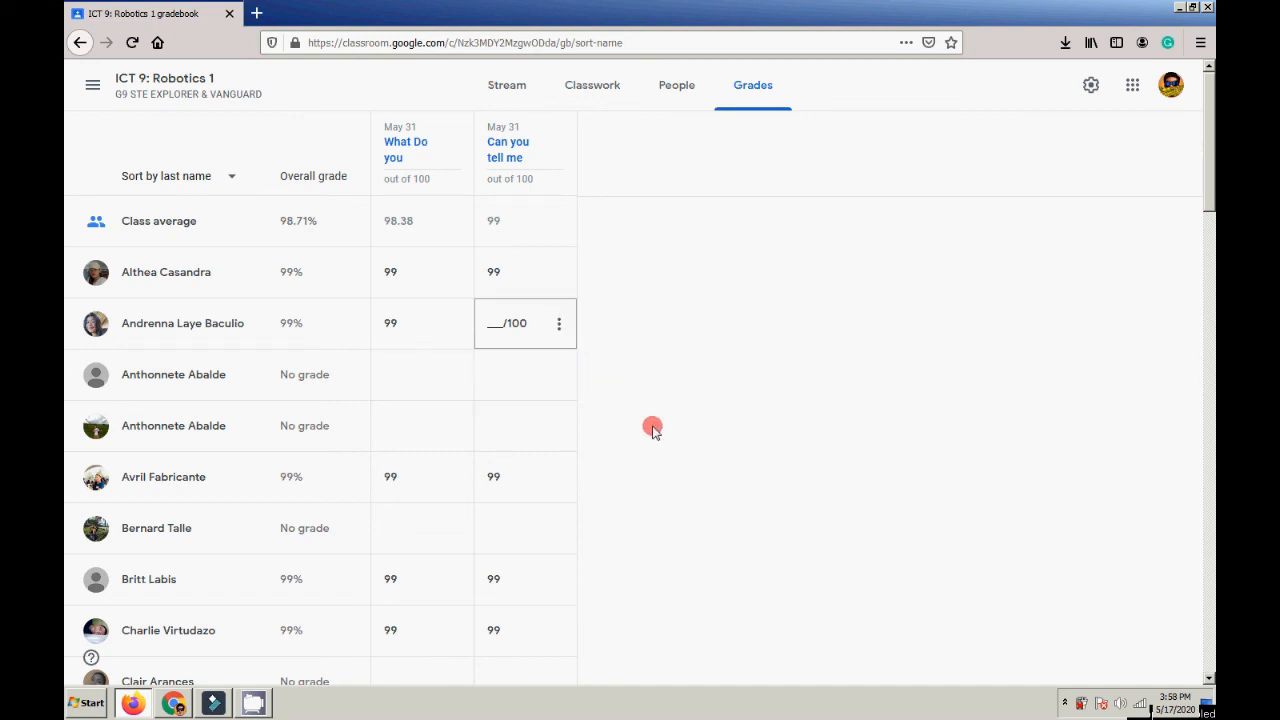
scroll(666, 437, "down", 3)
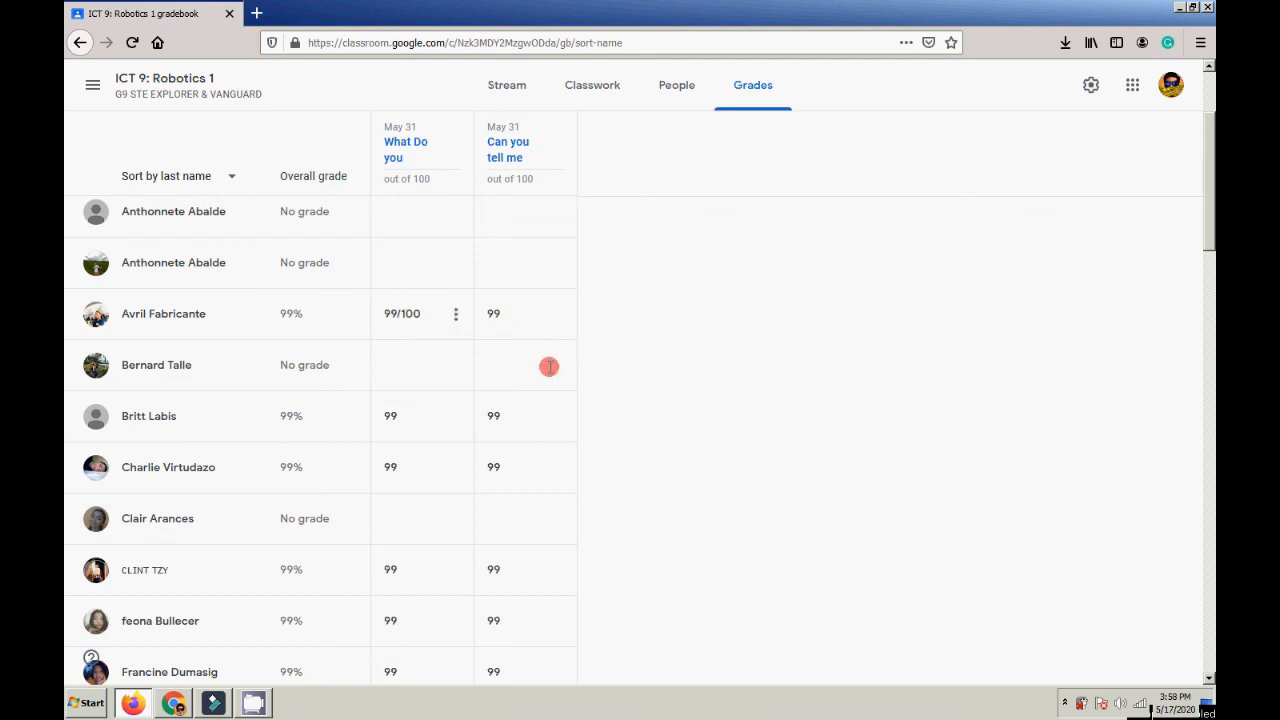
scroll(689, 437, "down", 3)
scroll(689, 440, "down", 5)
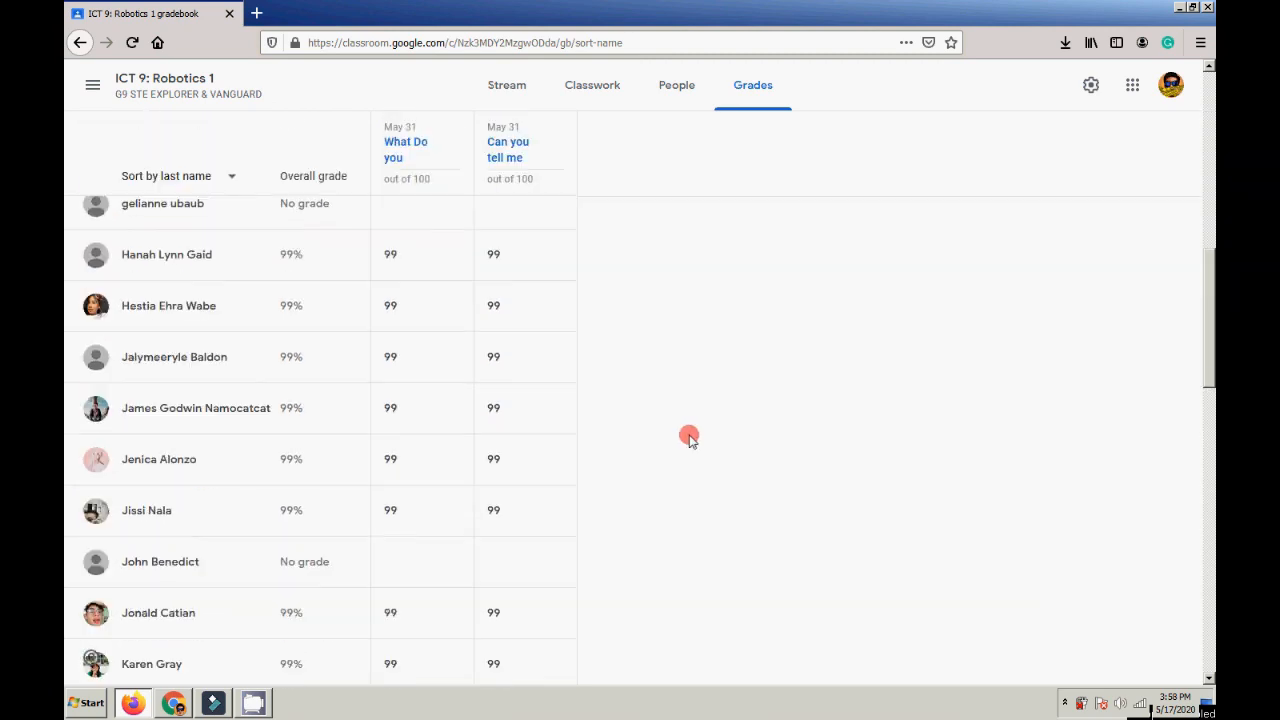
scroll(689, 440, "up", 3)
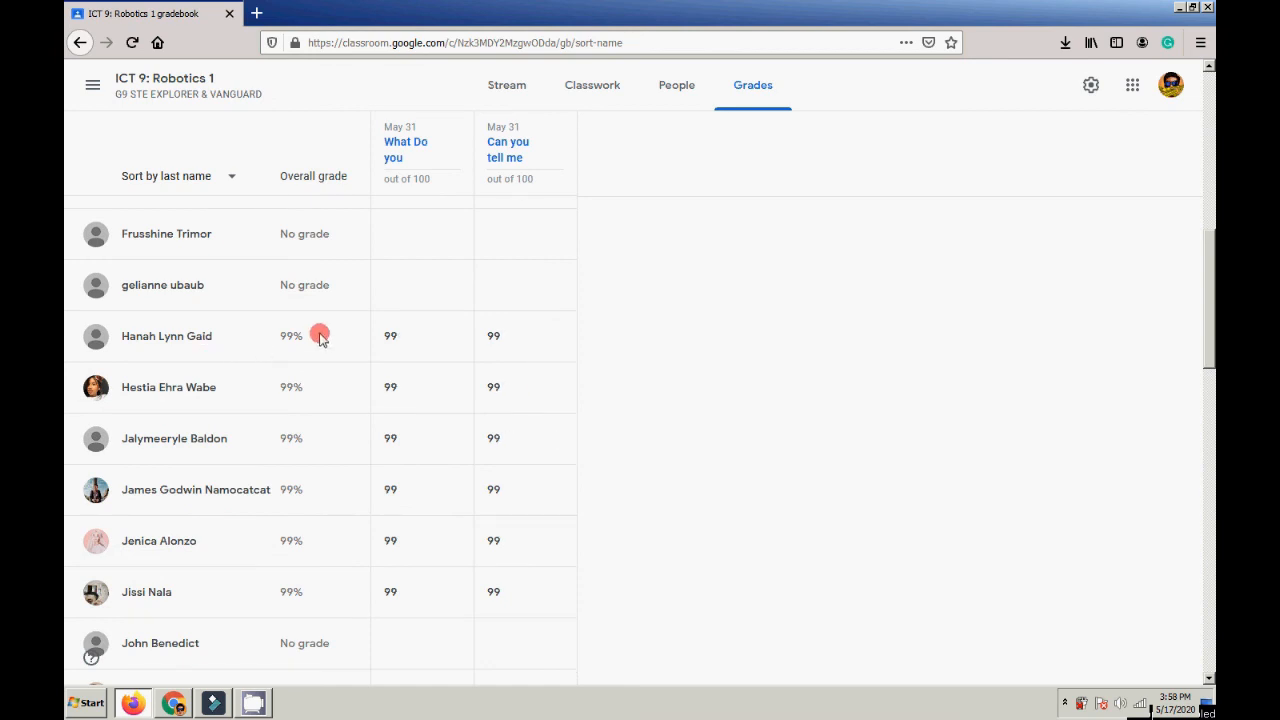
Open the submission behind a student's 99 grade on the "Can you tell me" question from the gradebook.
left_click(430, 347)
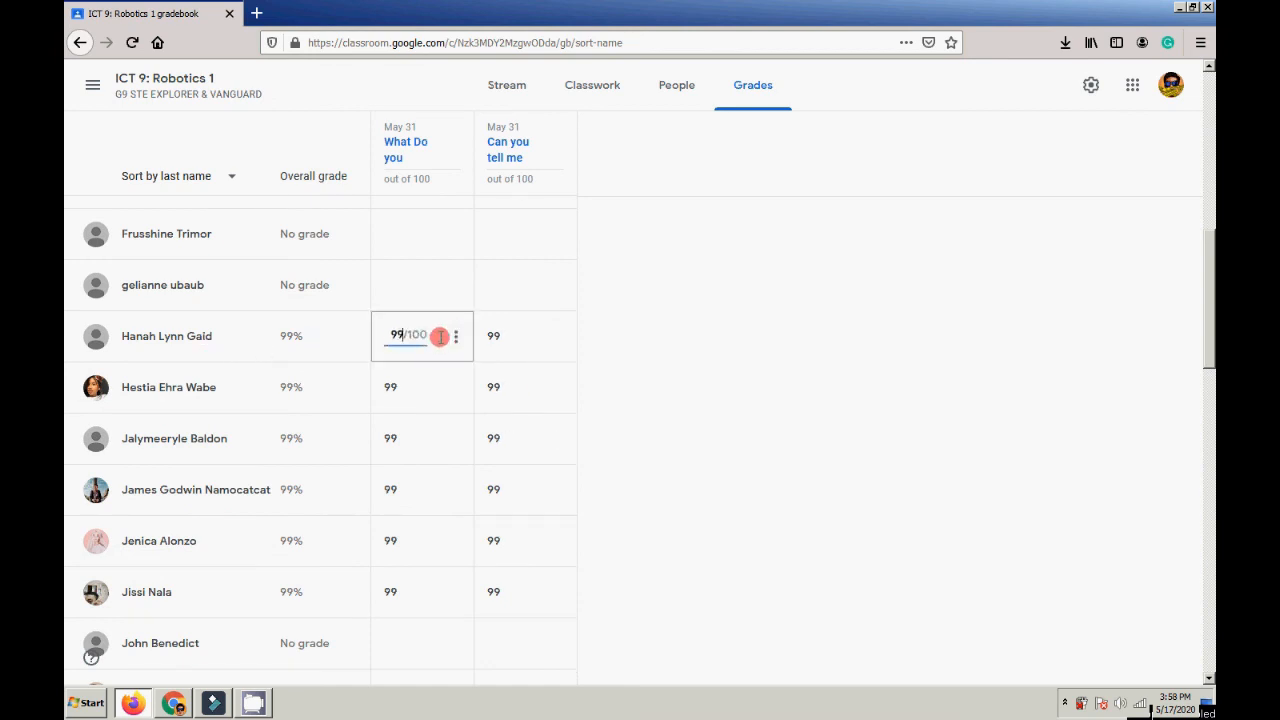
left_click(674, 370)
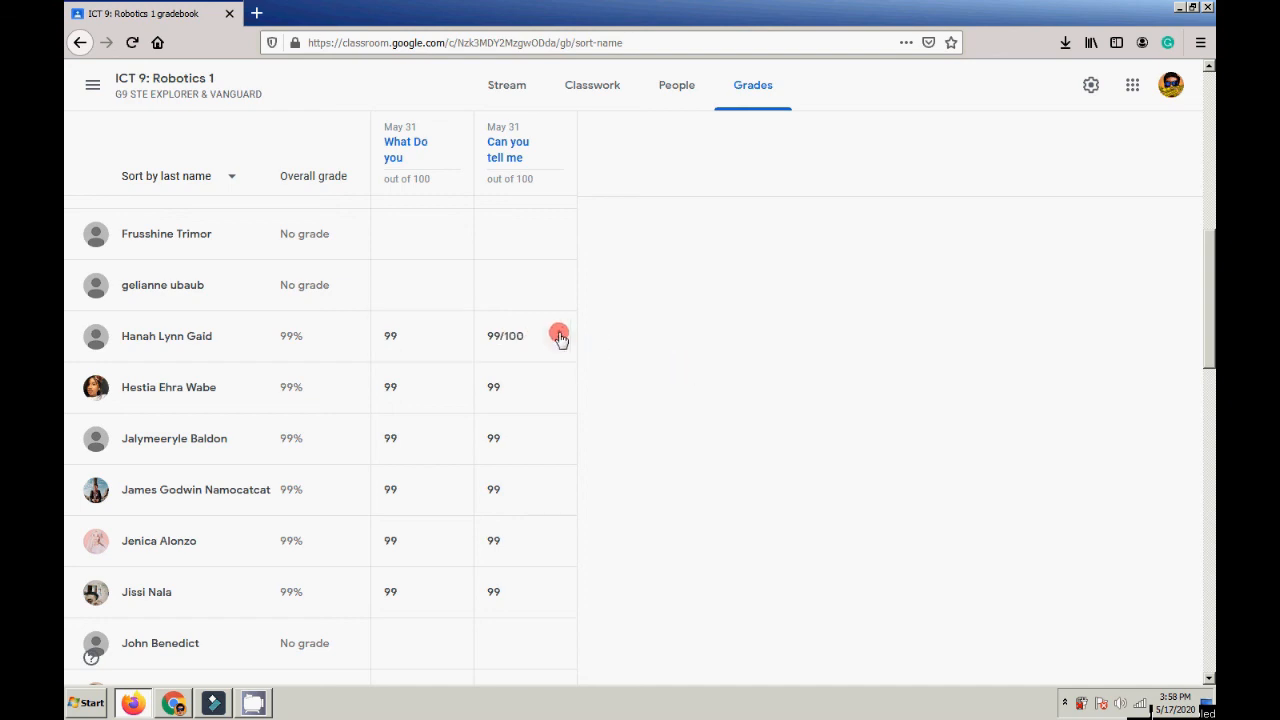
left_click(559, 339)
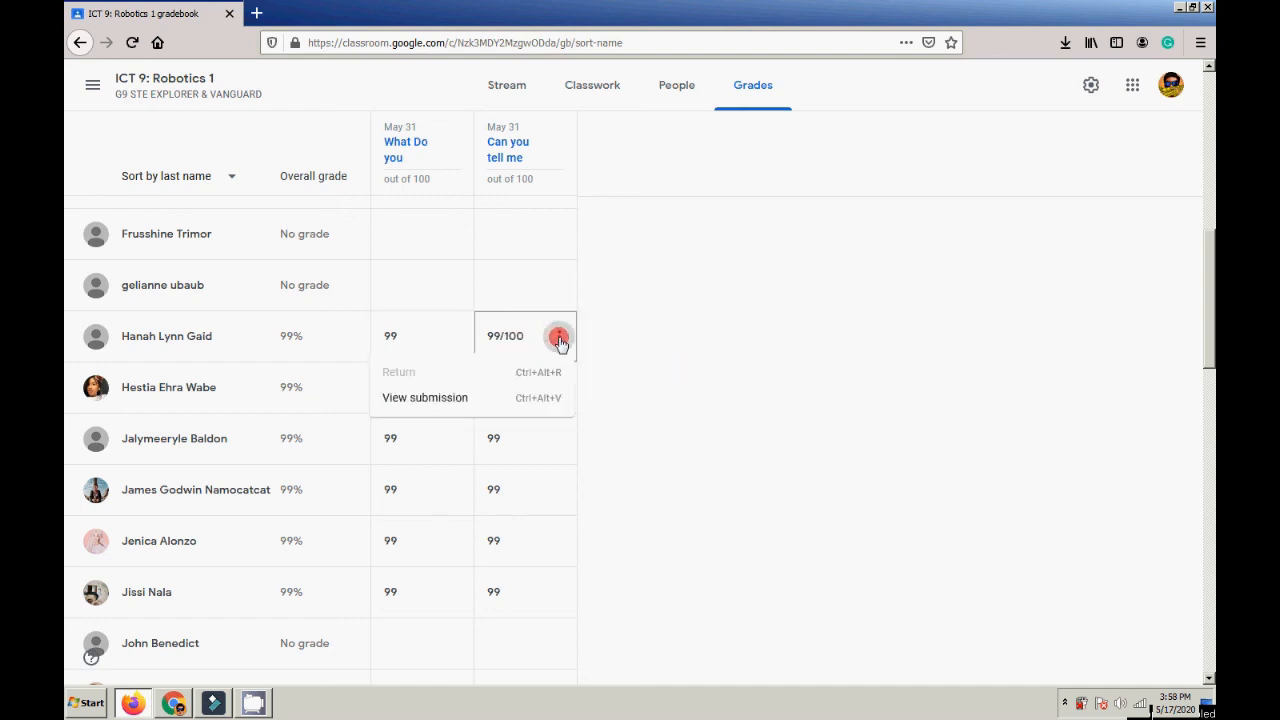
left_click(530, 388)
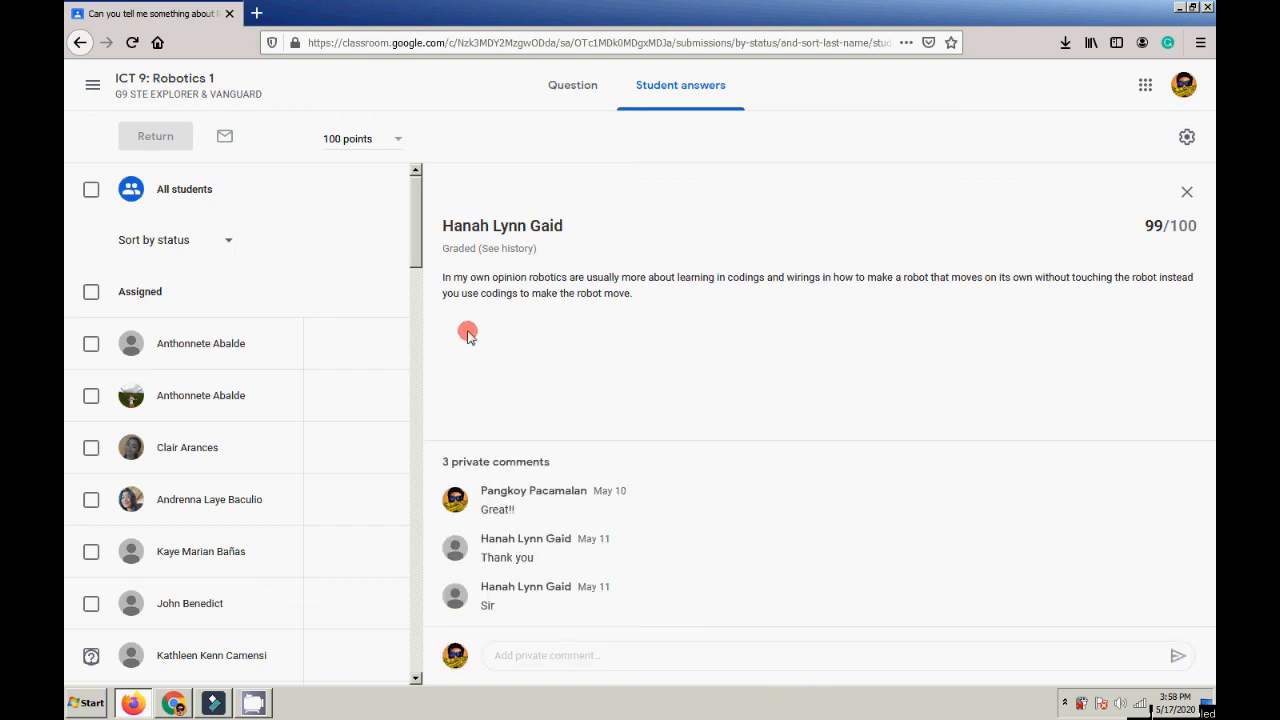
Read the student's submitted answer about robotics and the private comments exchanged below it.
left_click_drag(472, 278, 521, 293)
left_click(521, 293)
triple_click(512, 510)
left_click(522, 511)
left_click_drag(551, 617, 495, 486)
left_click(673, 512)
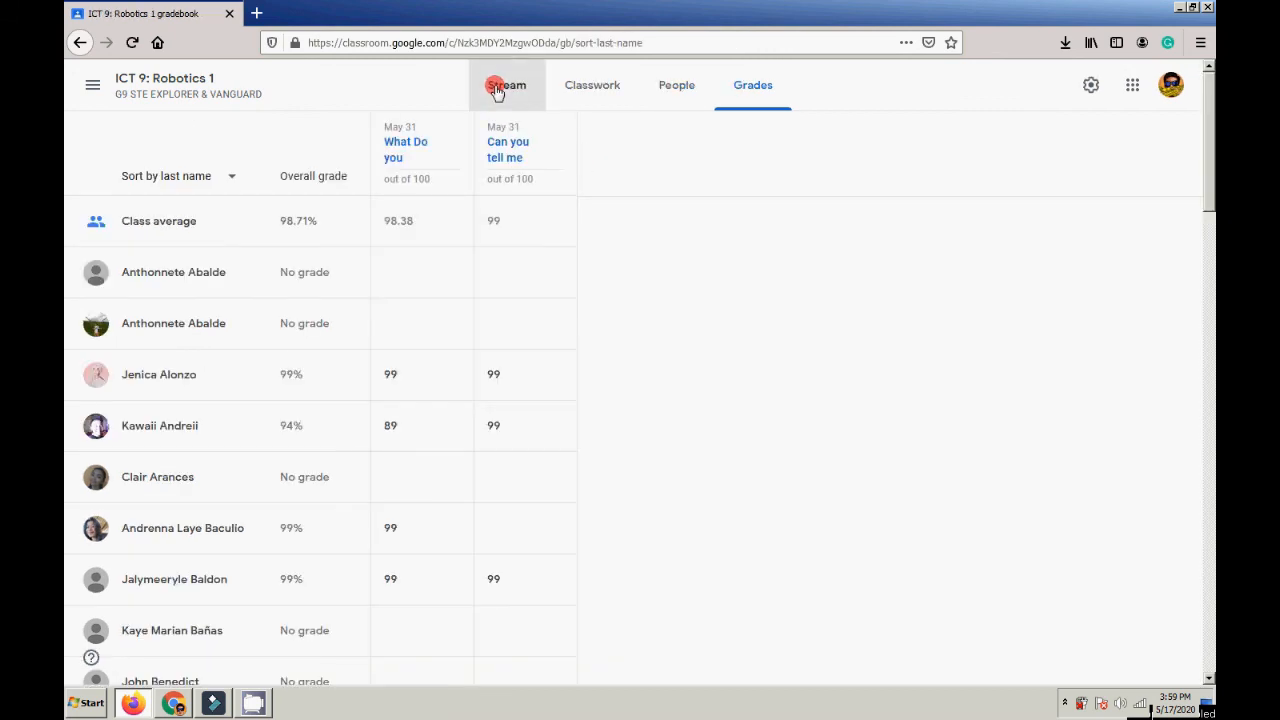
Look over the class stream's posts and return to the gradebook.
left_click(496, 90)
scroll(714, 340, "down", 3)
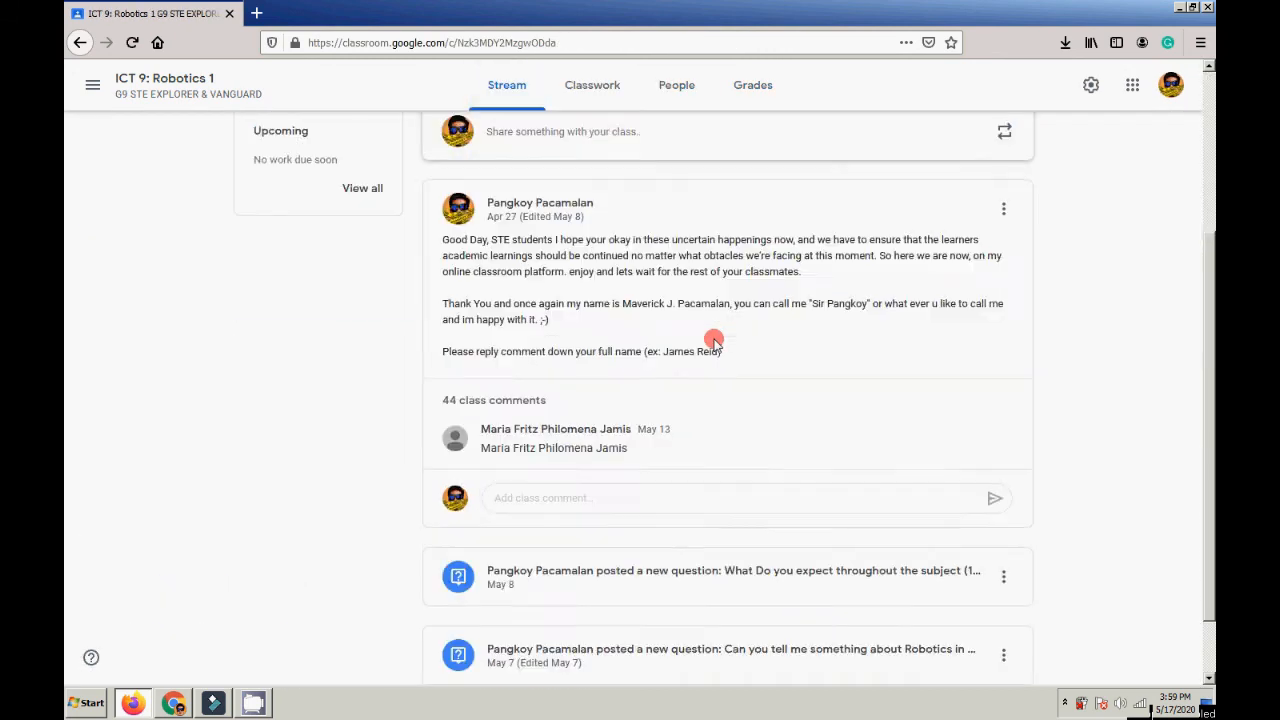
scroll(707, 340, "up", 3)
left_click(755, 88)
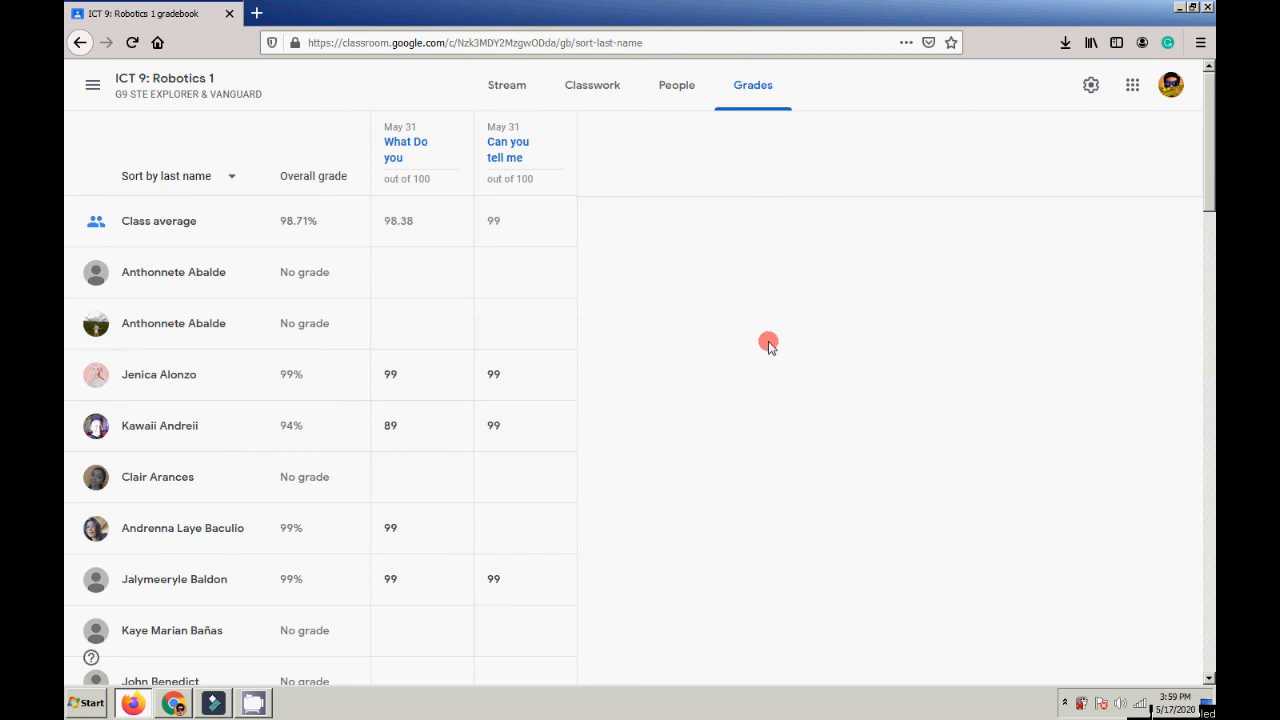